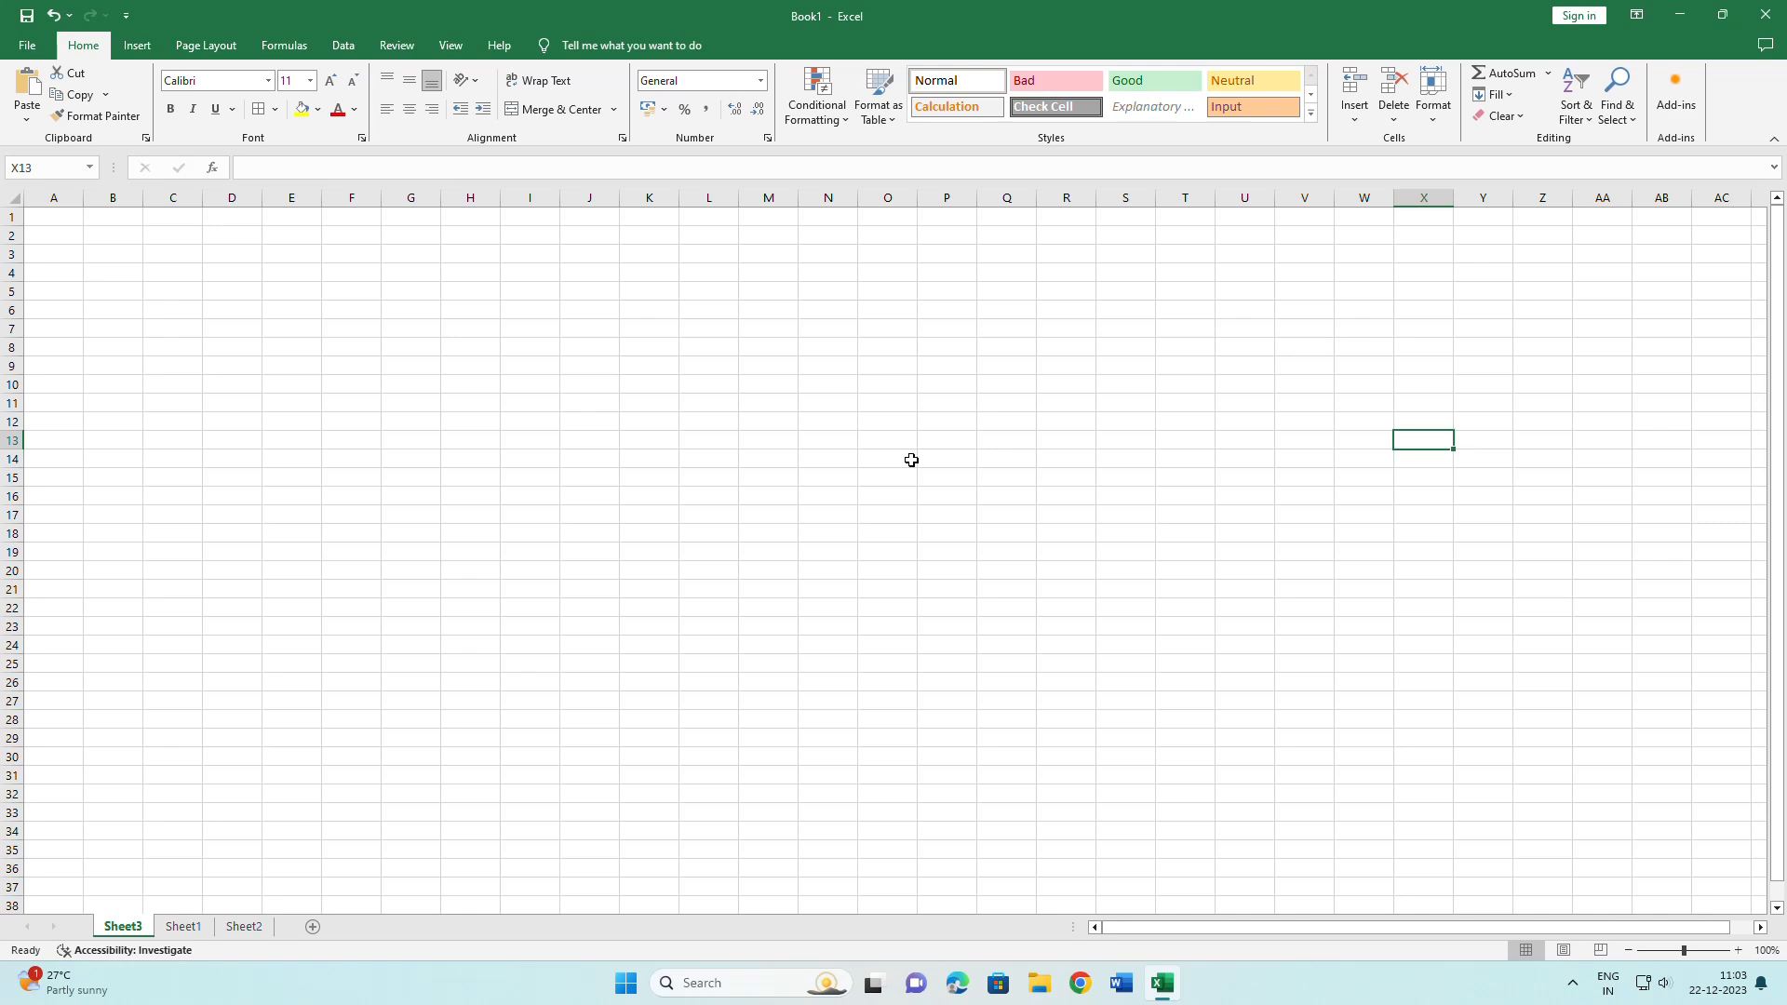
Switch to Sheet1, which holds the product and barcode tables.
{"action": "left_click", "coordinate": [182, 927]}
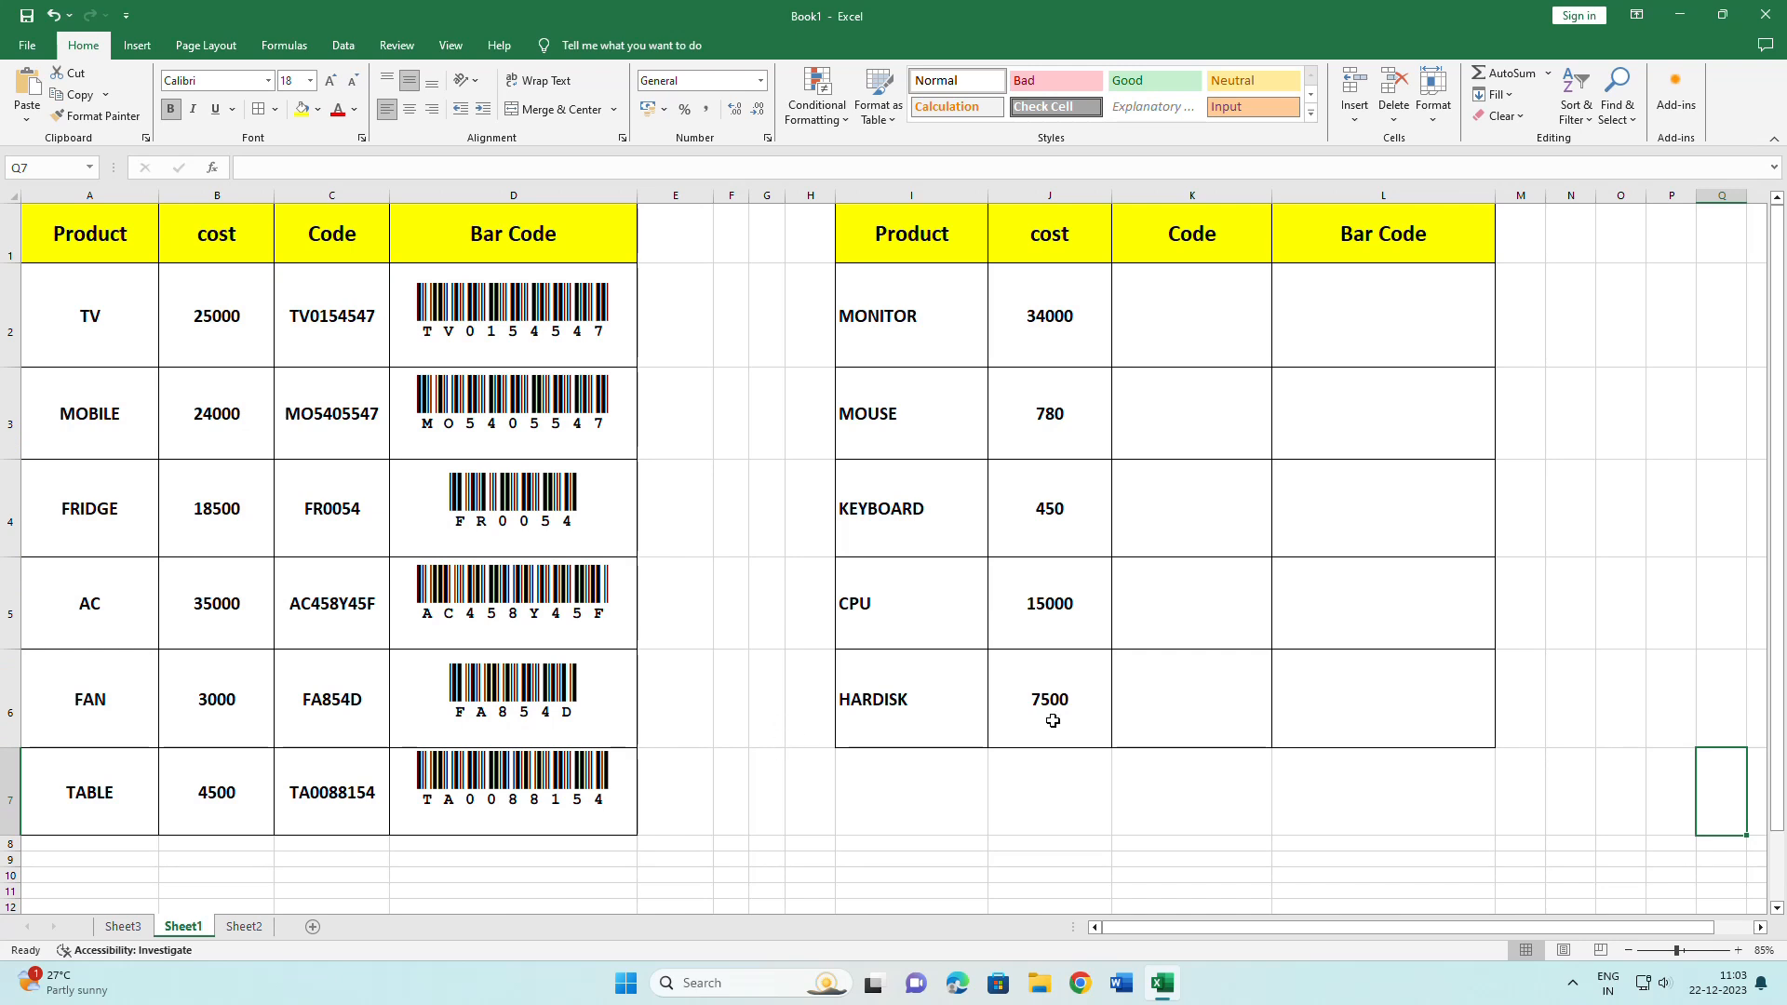
Enter codes MO54785, KU57484 and 5A4555 for MONITOR, MOUSE and KEYBOARD.
{"action": "mouse_move", "coordinate": [1204, 311]}
{"action": "left_mouse_down"}
{"action": "mouse_move", "coordinate": [1189, 730]}
{"action": "mouse_move", "coordinate": [1219, 427]}
{"action": "mouse_move", "coordinate": [1208, 311]}
{"action": "left_mouse_up"}
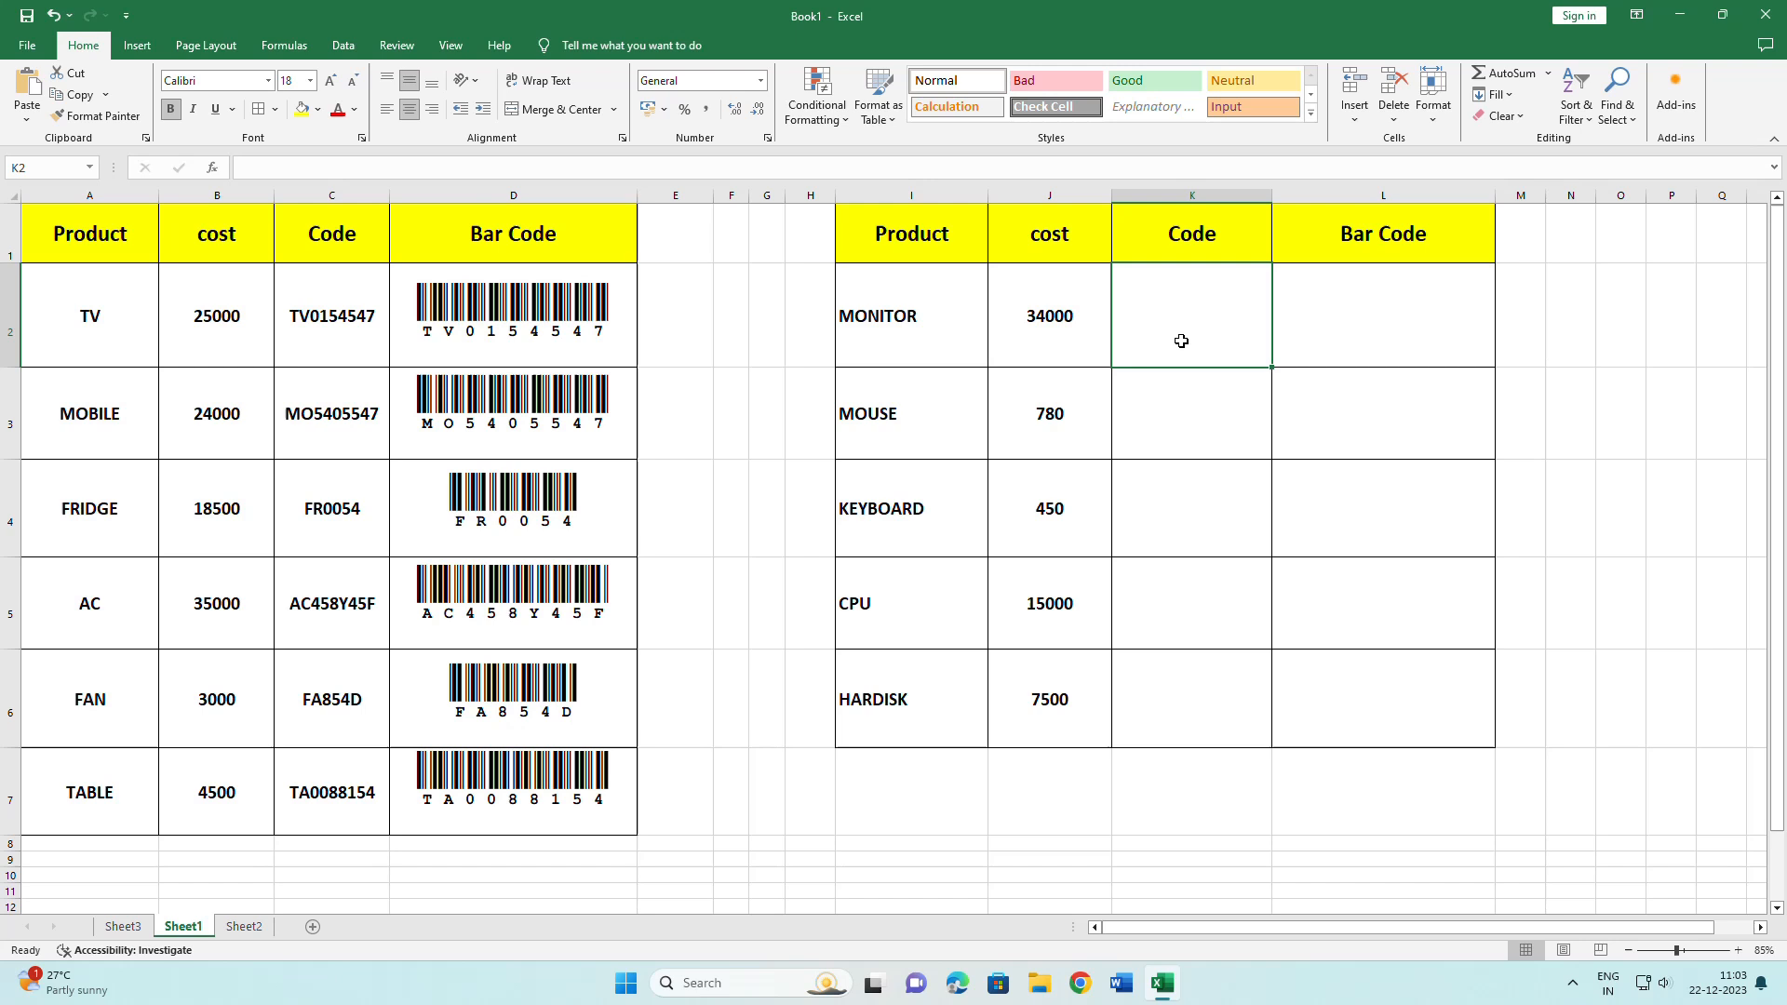
{"action": "type", "text": "M"}
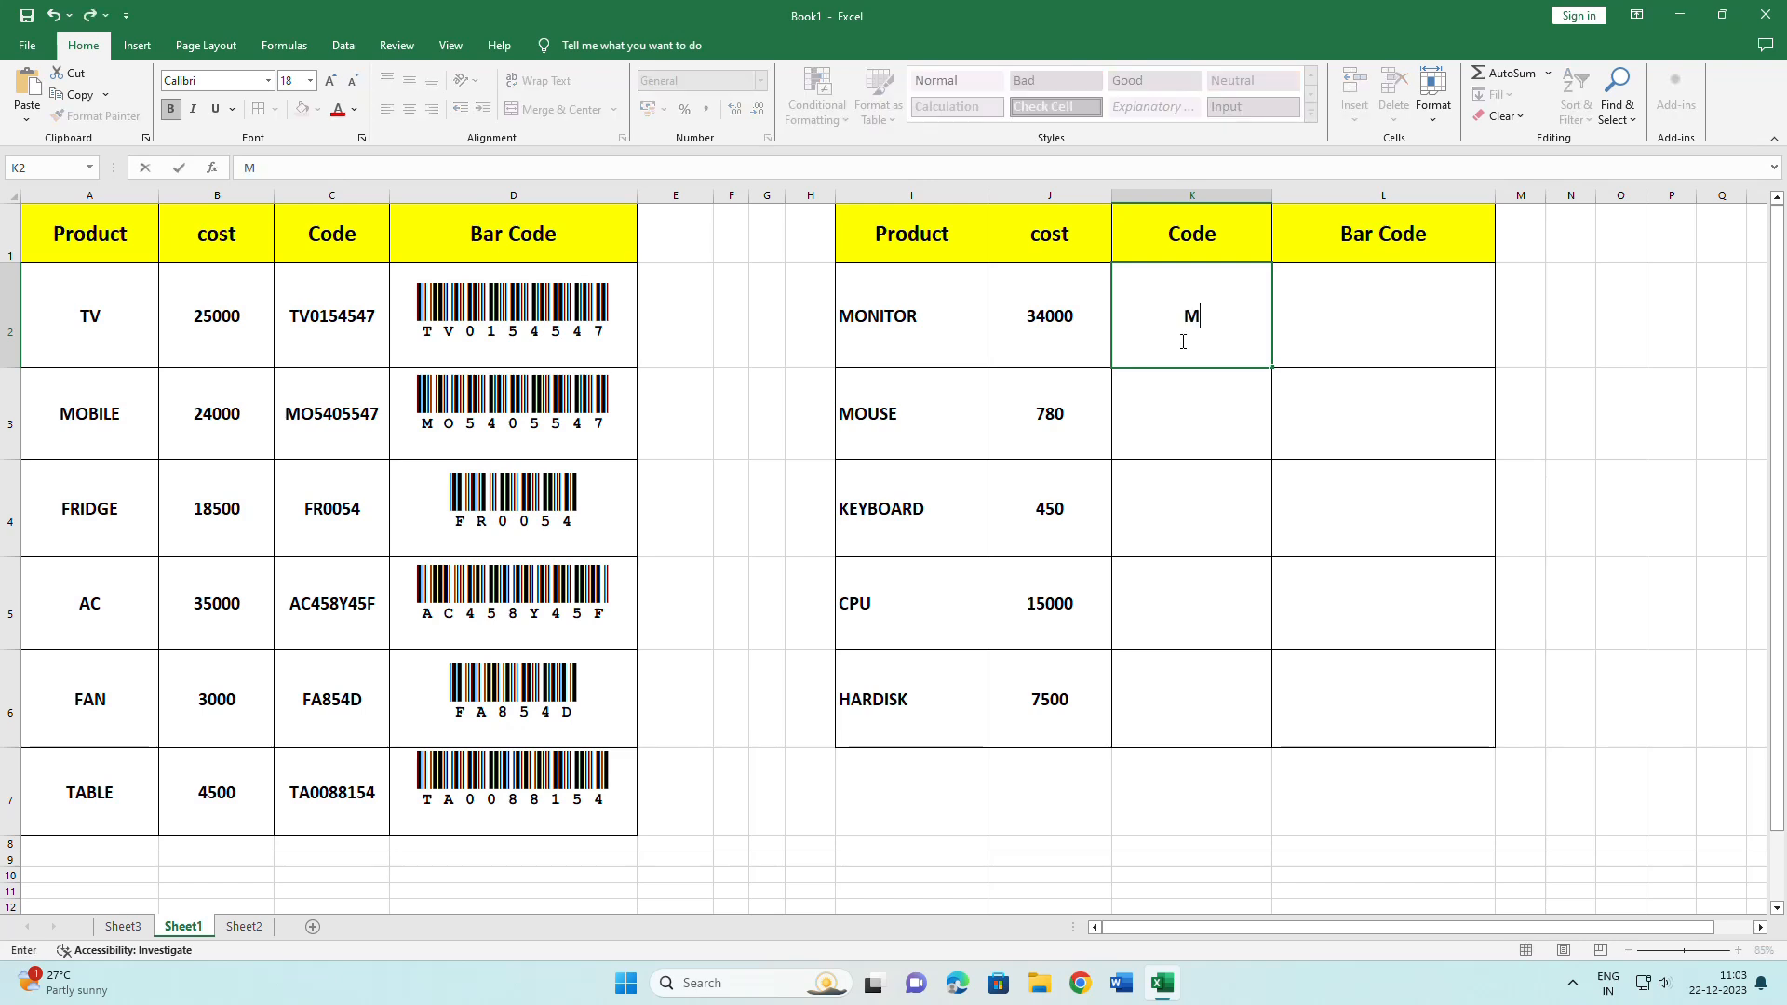
{"action": "type", "text": "O54785"}
{"action": "key", "text": "Return"}
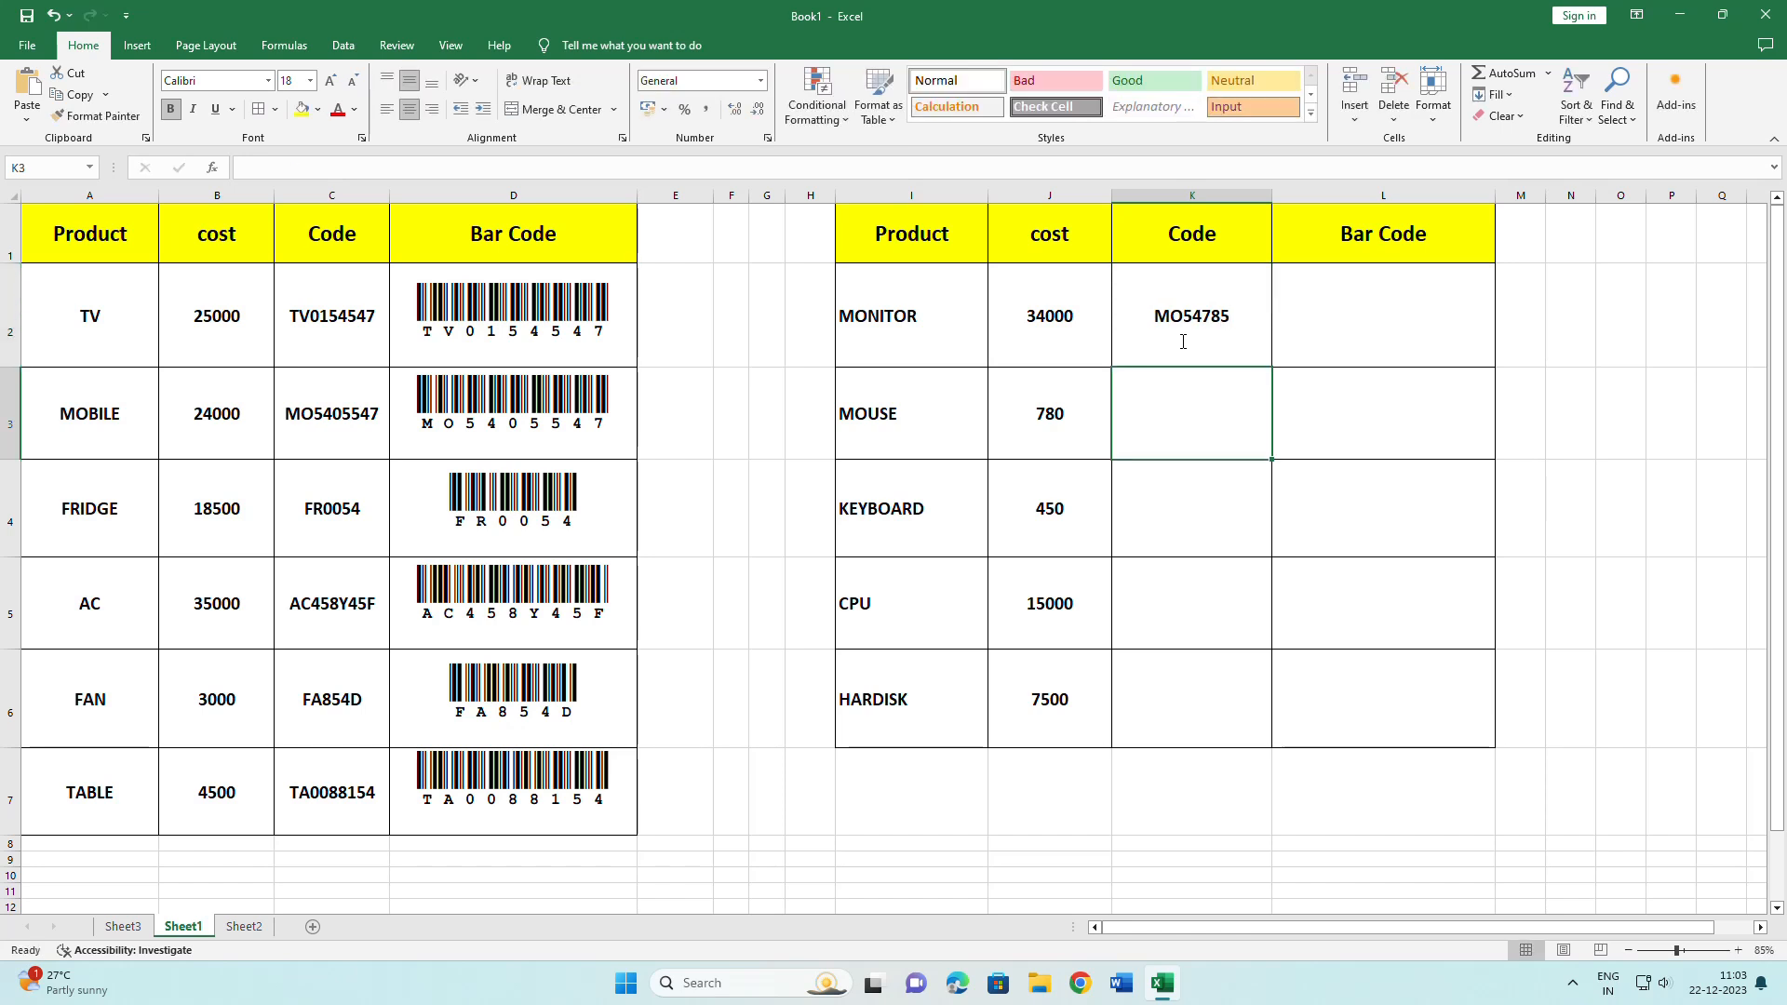
{"action": "type", "text": "KU57484"}
{"action": "key", "text": "Return"}
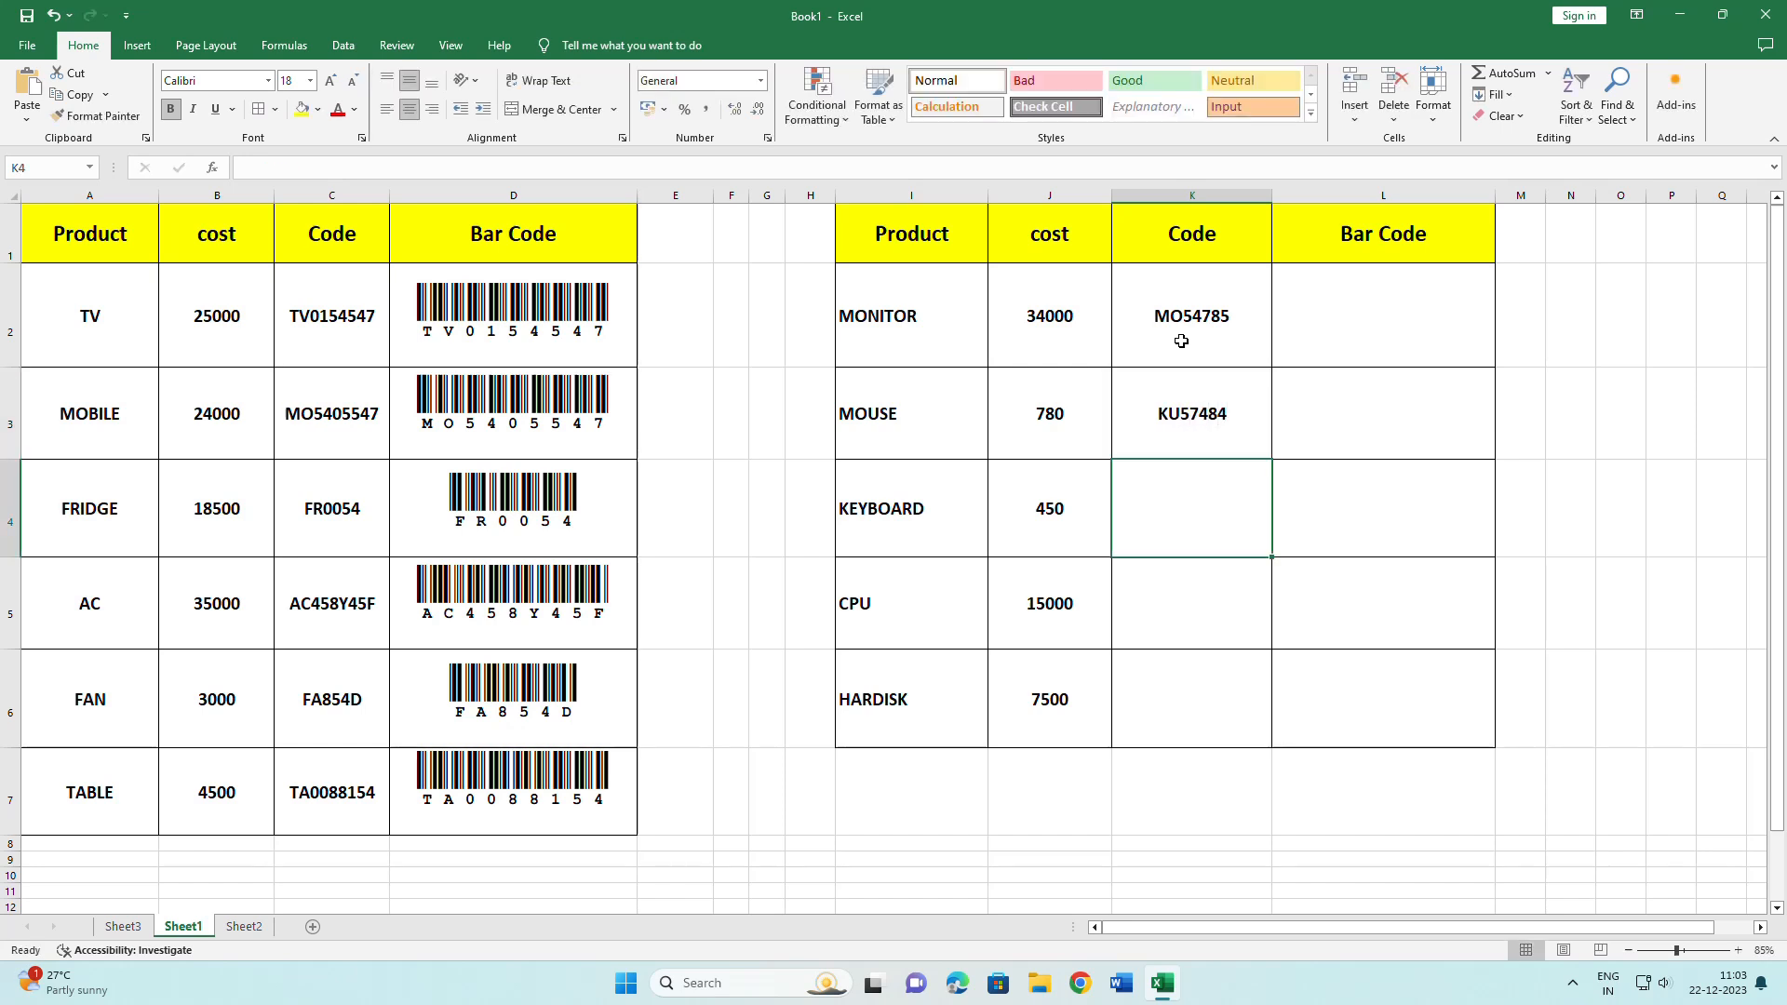
{"action": "type", "text": "5A4555"}
{"action": "key", "text": "Return"}
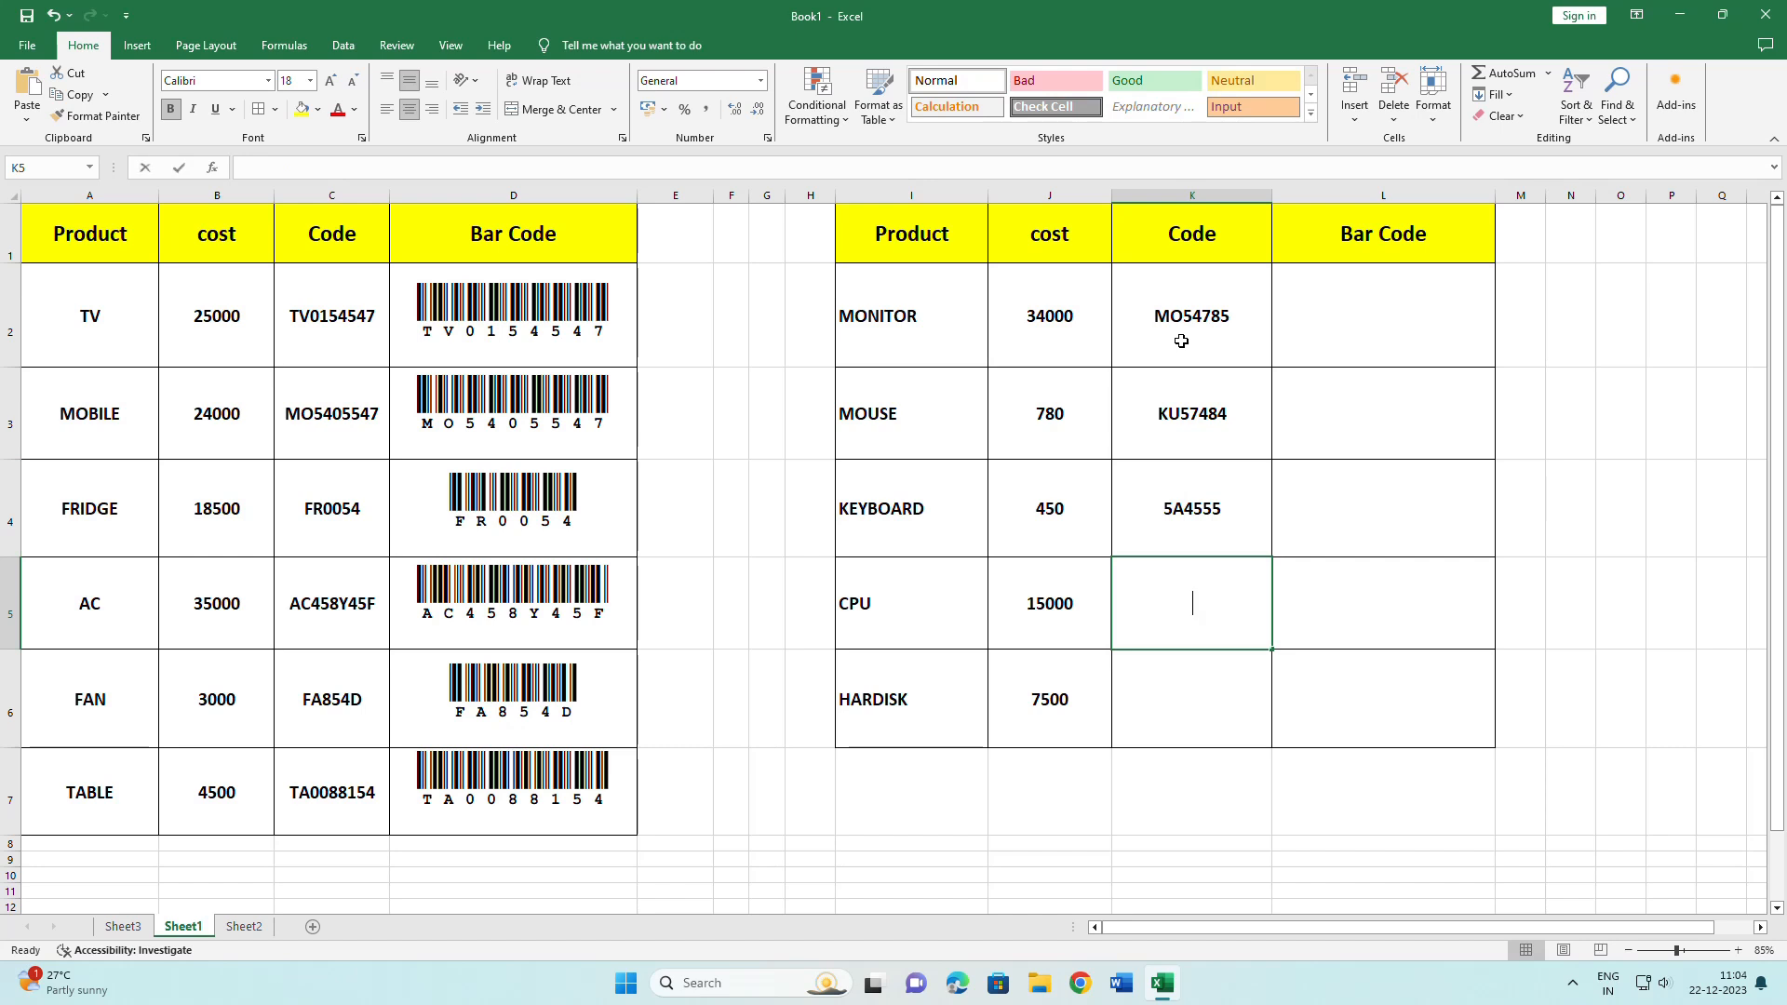
Enter the CPU code, retyping it as 000F57 after the zeros dropped.
{"action": "type", "text": "000547"}
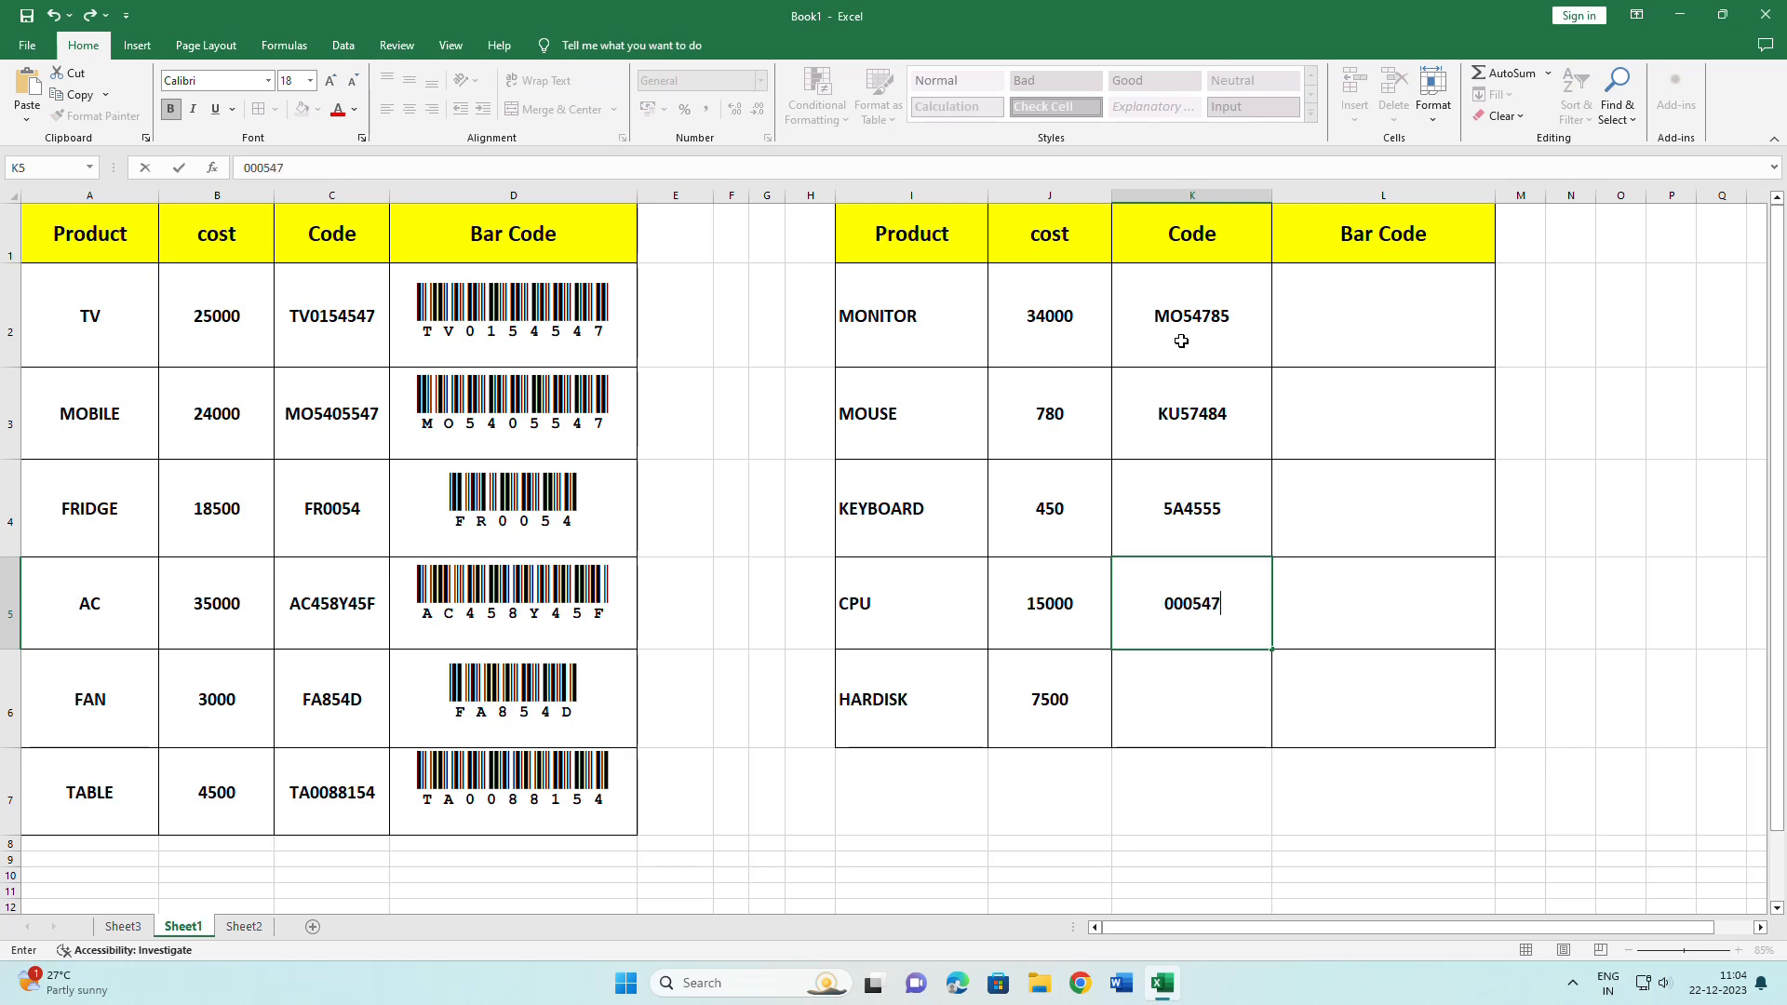
{"action": "key", "text": "Return"}
{"action": "key", "text": "Up"}
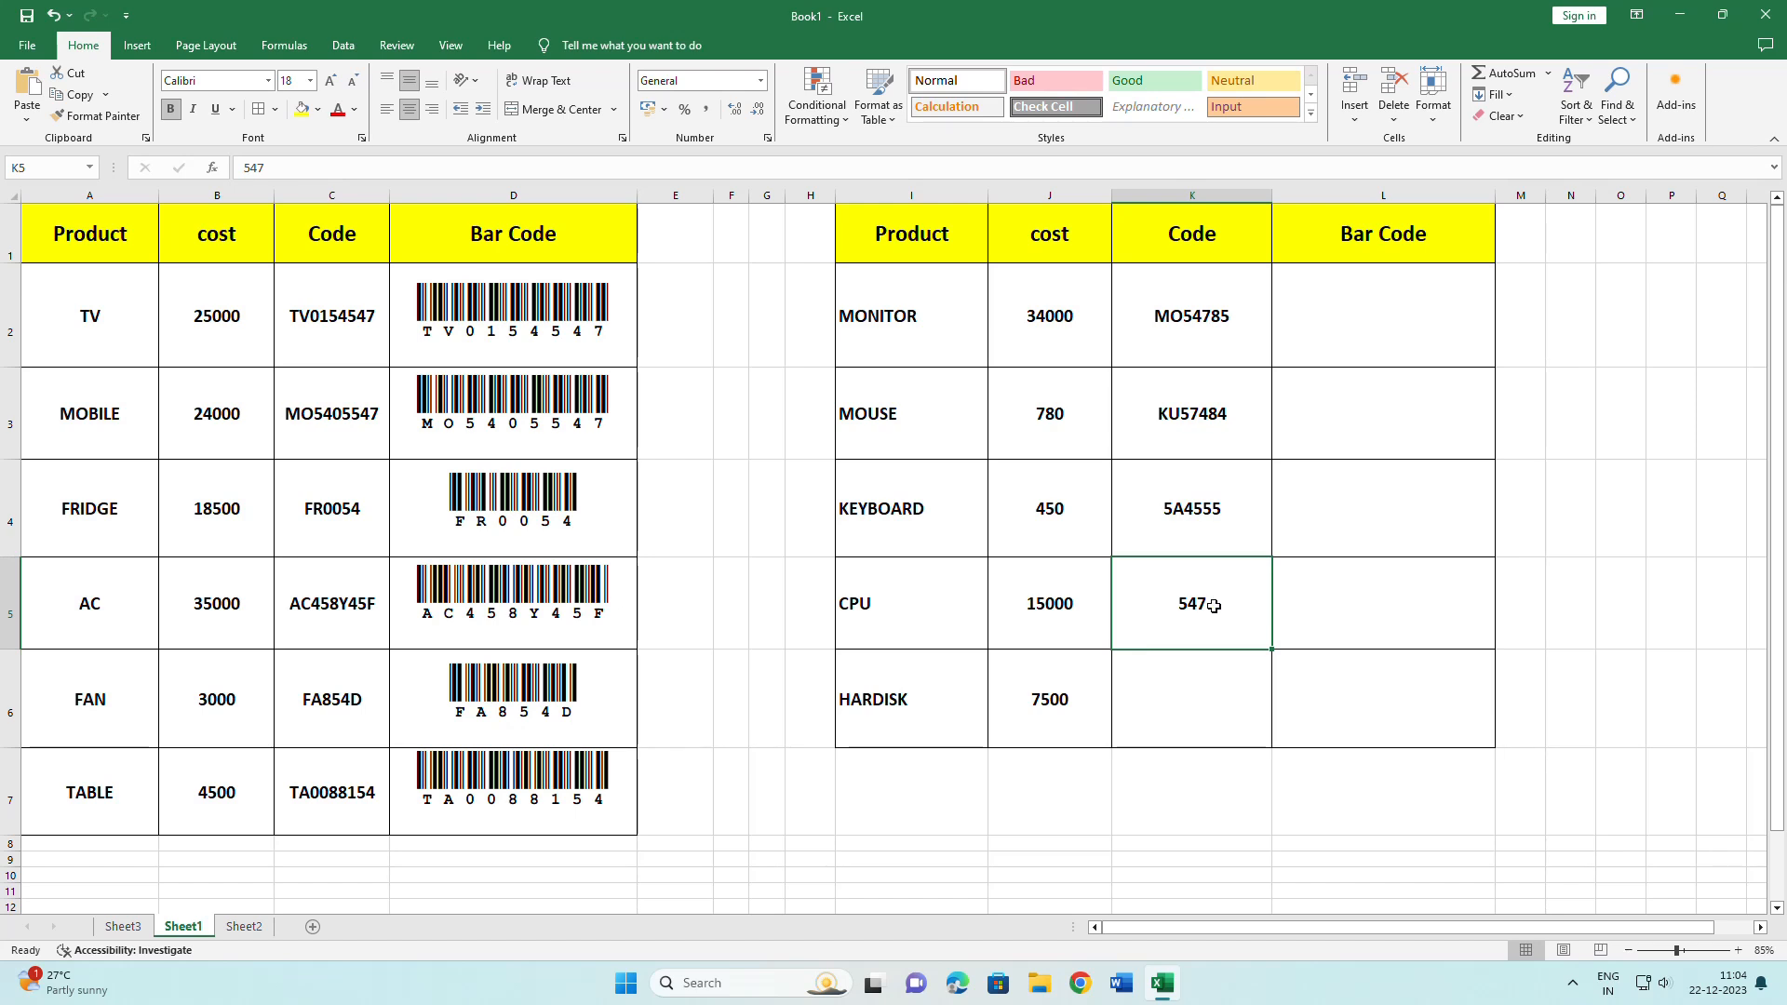
{"action": "key", "text": "Delete"}
{"action": "type", "text": "0"}
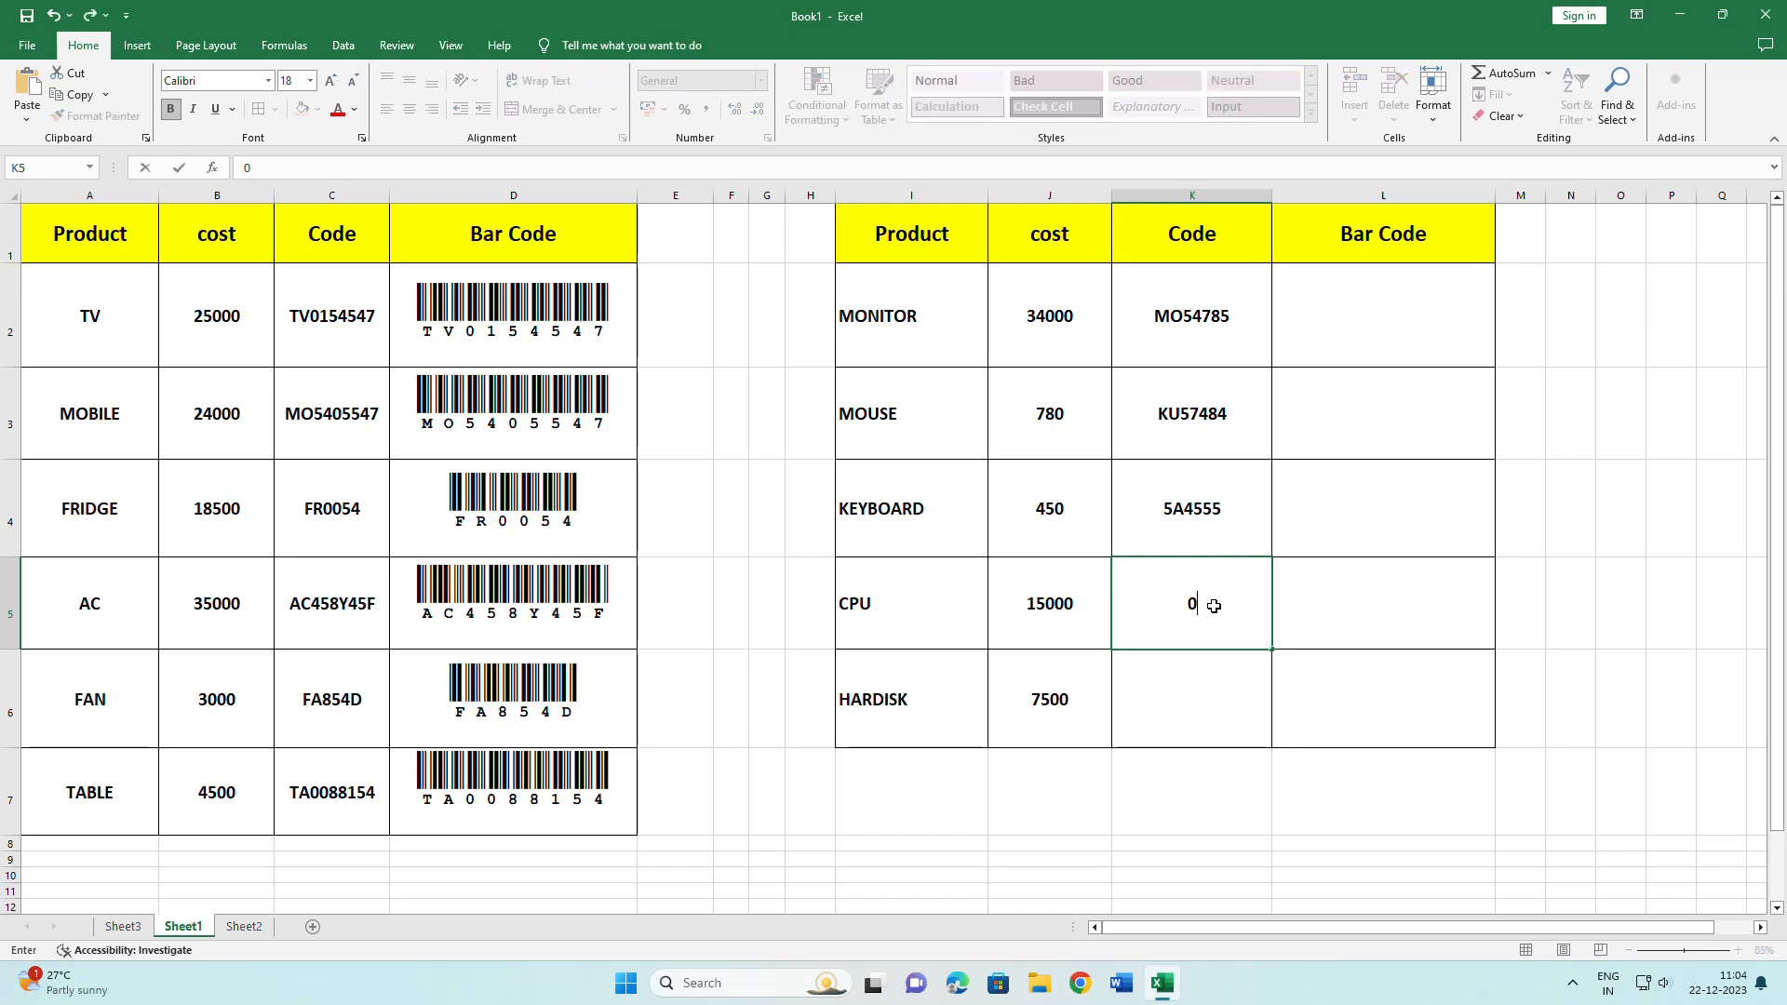
{"action": "type", "text": "00F57"}
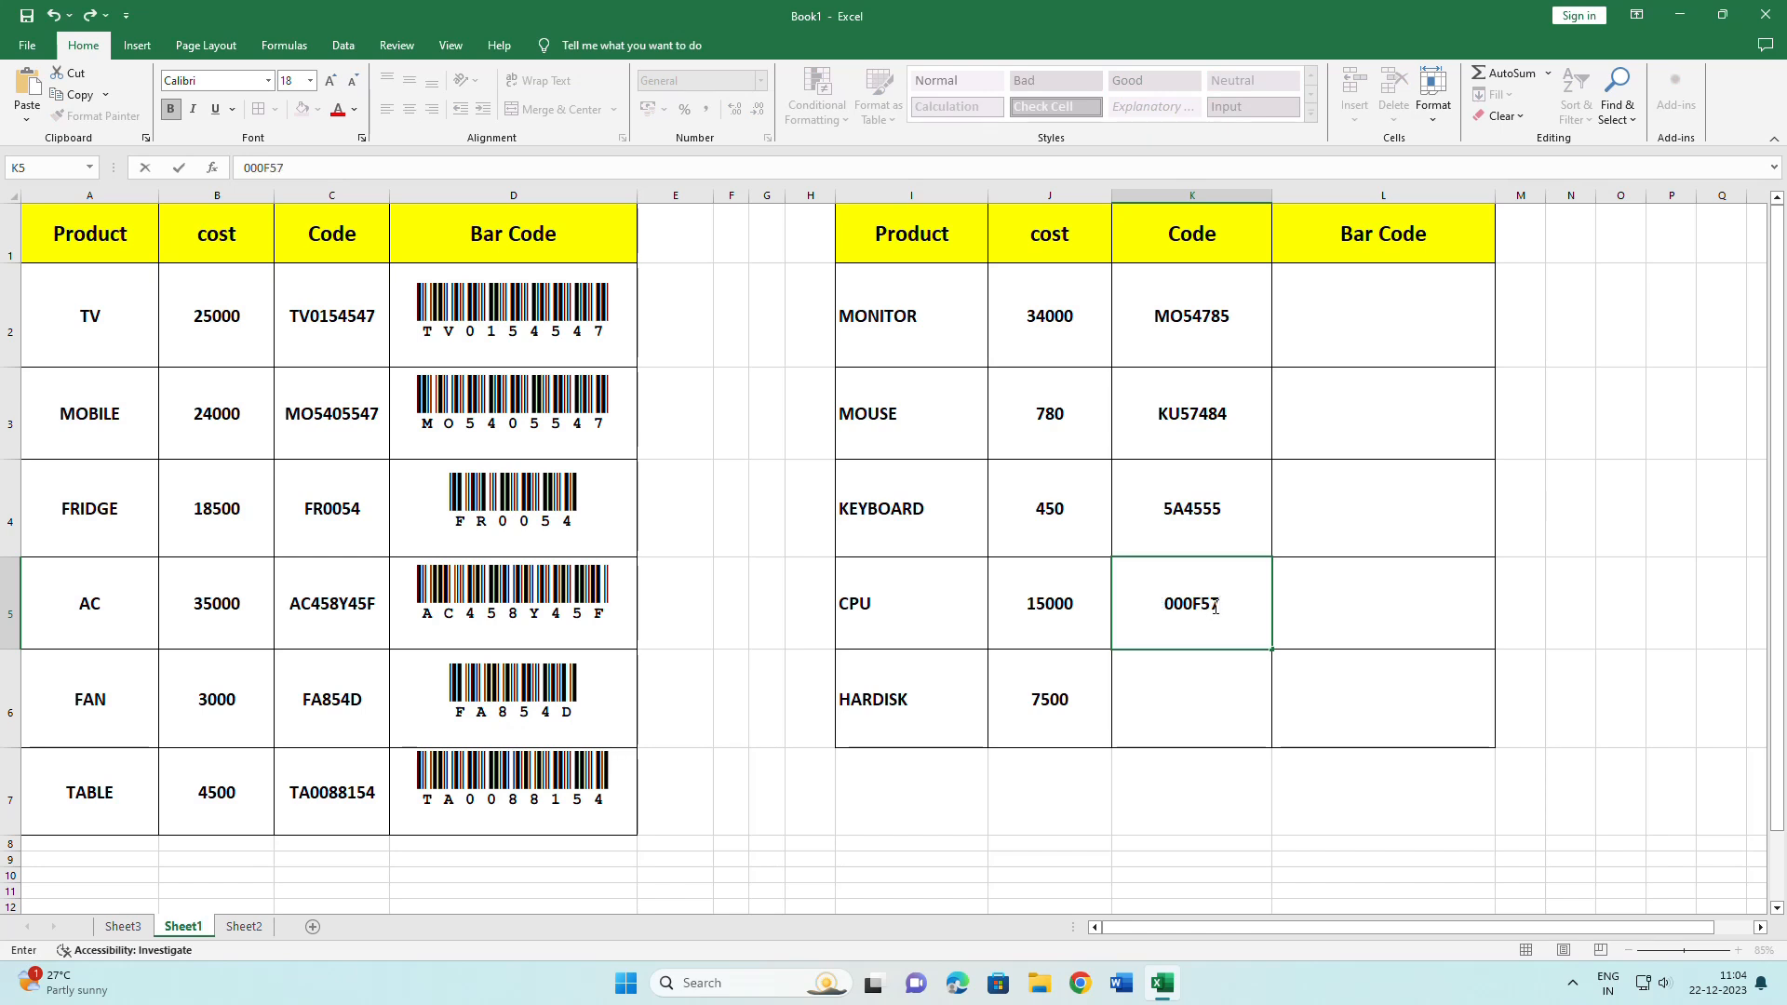
{"action": "key", "text": "Return"}
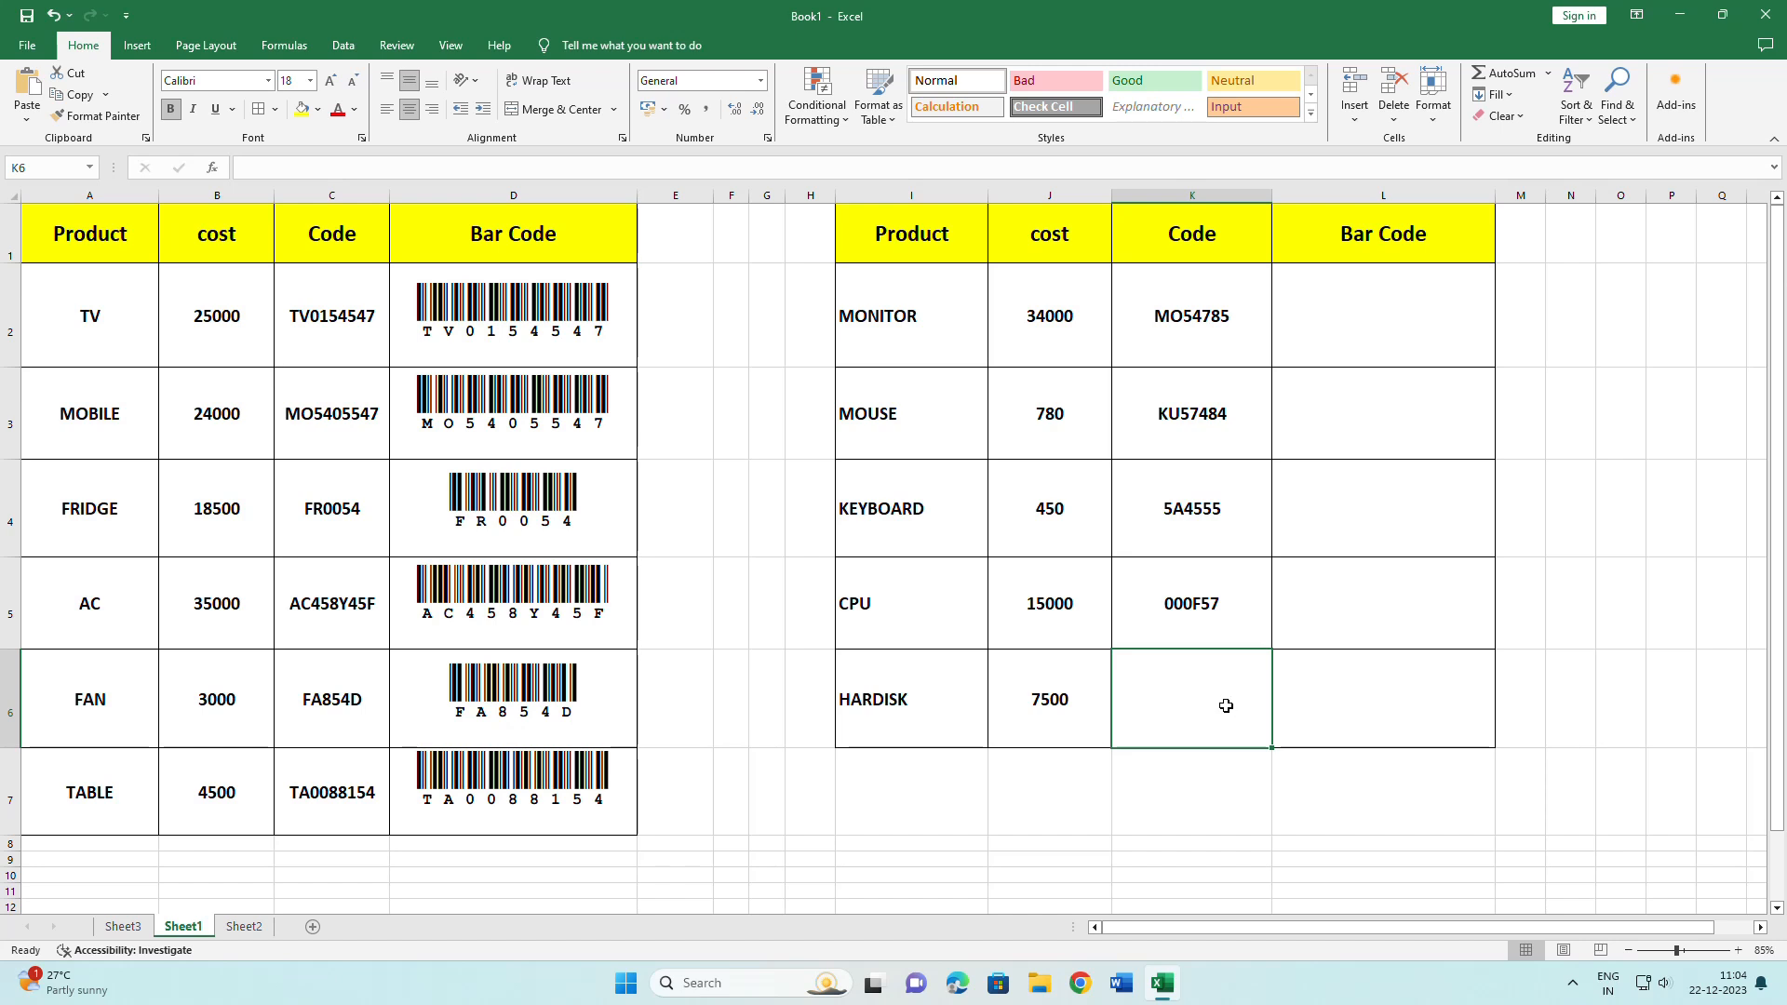
Try HARDISK code 0005465 in General format, then clear it when zeros drop.
{"action": "left_click", "coordinate": [760, 80]}
{"action": "left_click", "coordinate": [1237, 684]}
{"action": "type", "text": "0005465"}
{"action": "key", "text": "Return"}
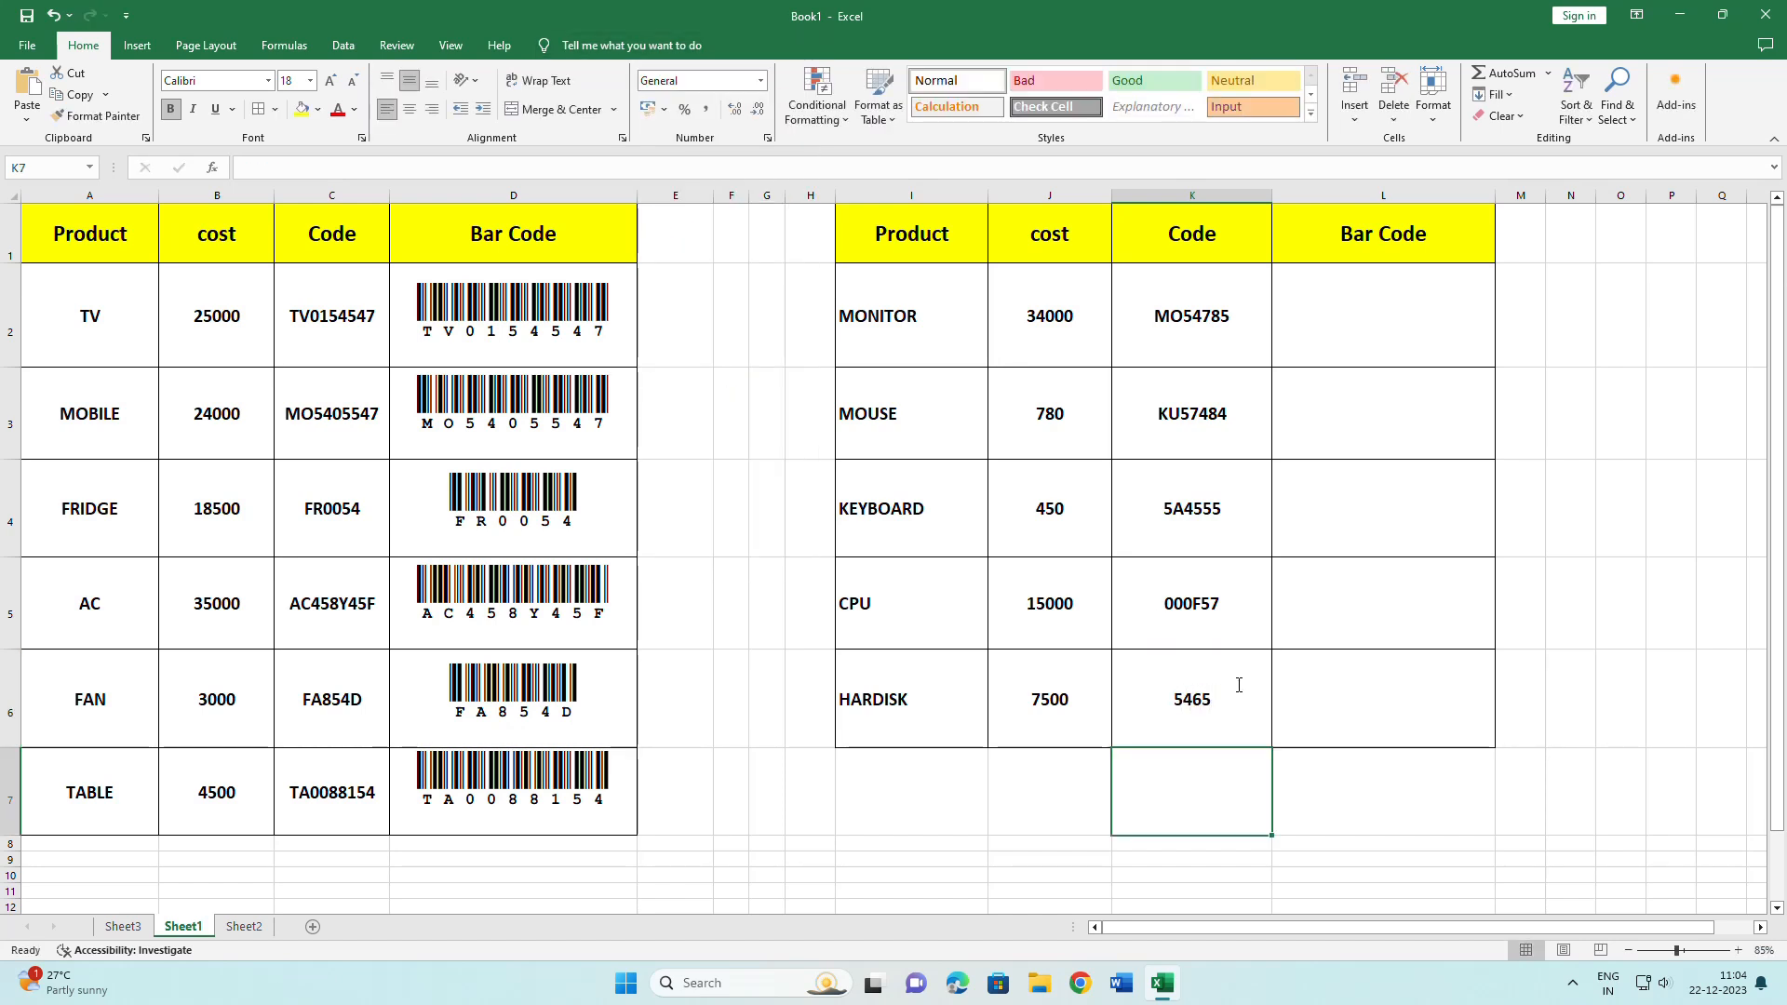
{"action": "left_click", "coordinate": [1239, 685]}
{"action": "key", "text": "Delete"}
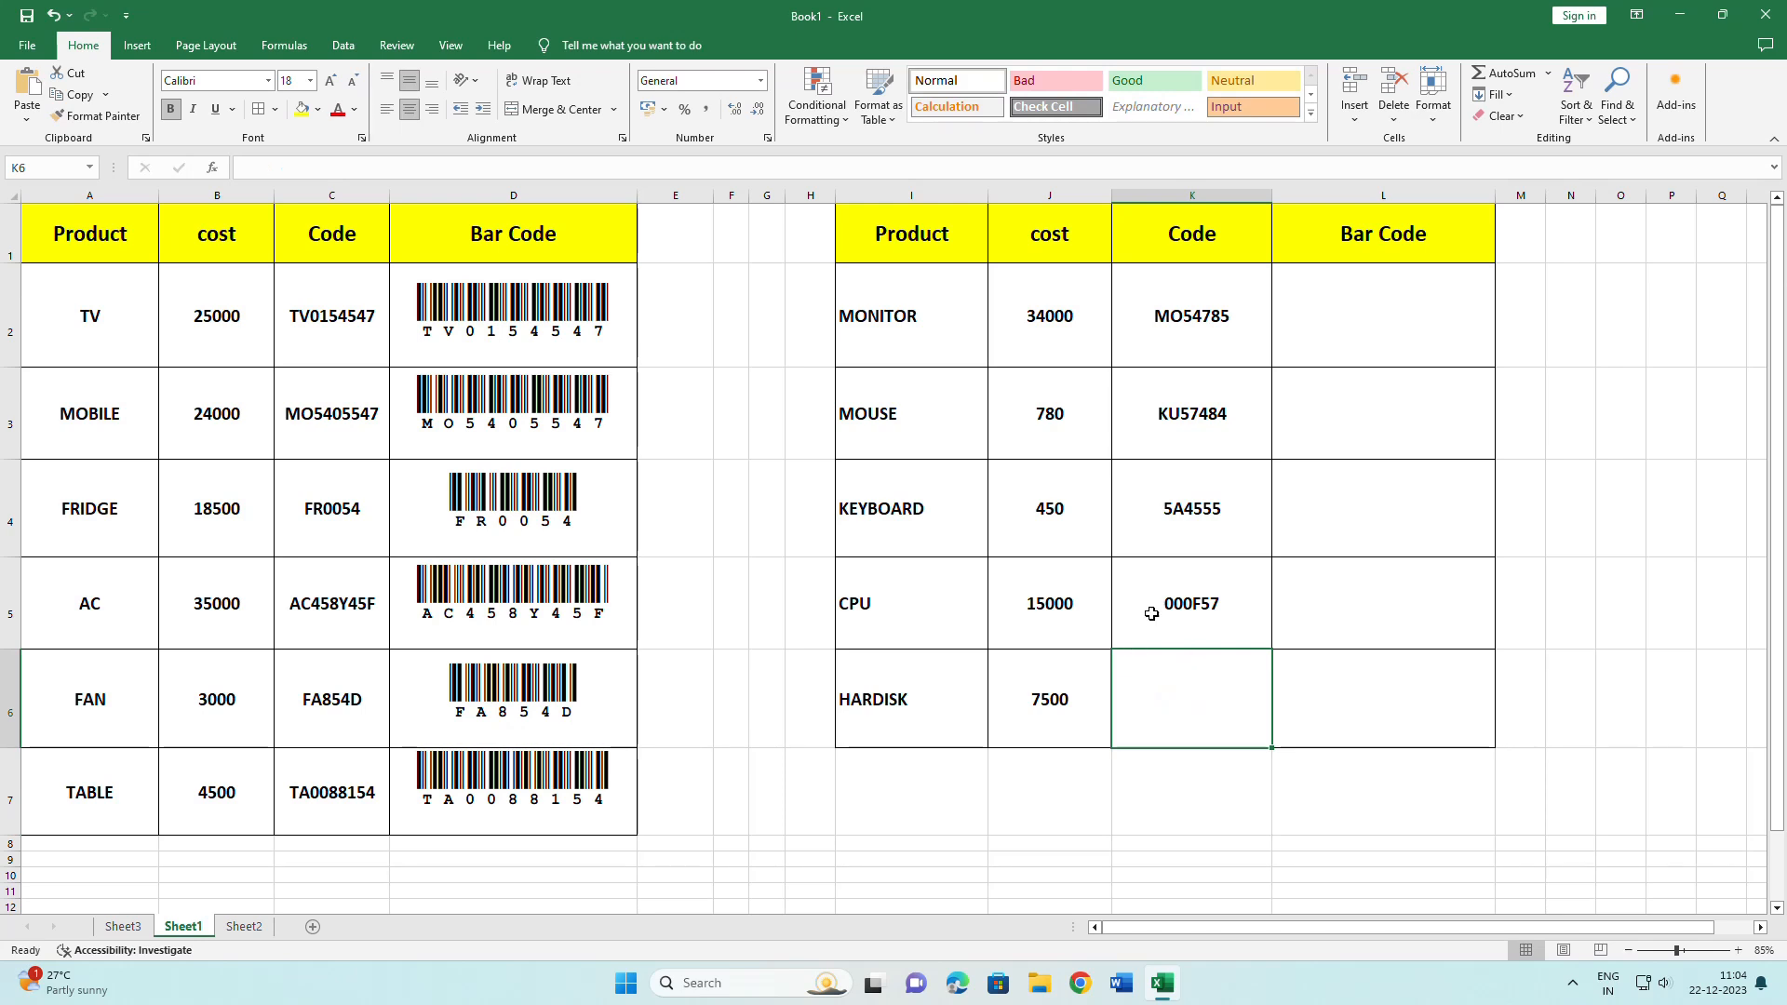
Format K2:K6 as Text and enter HARDISK code 00054886.
{"action": "left_click", "coordinate": [1177, 350]}
{"action": "left_click_drag", "start_coordinate": [1177, 351], "coordinate": [1191, 707]}
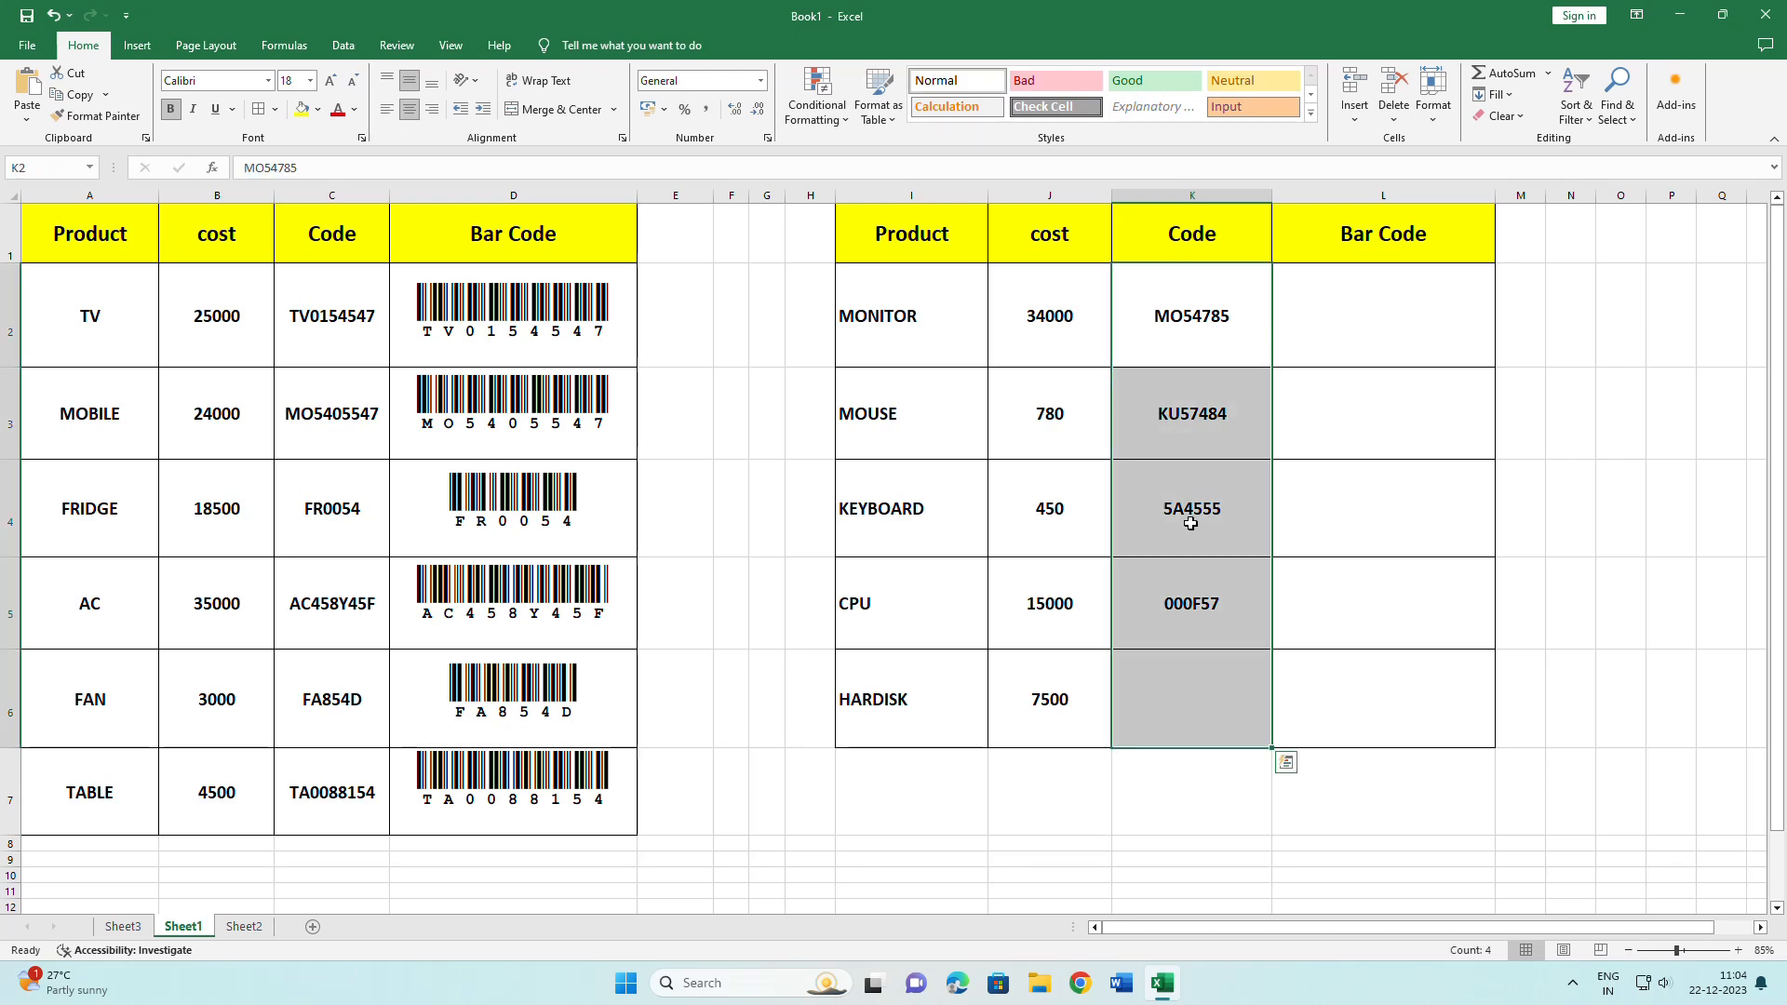
{"action": "left_click", "coordinate": [760, 80]}
{"action": "left_click", "coordinate": [769, 527]}
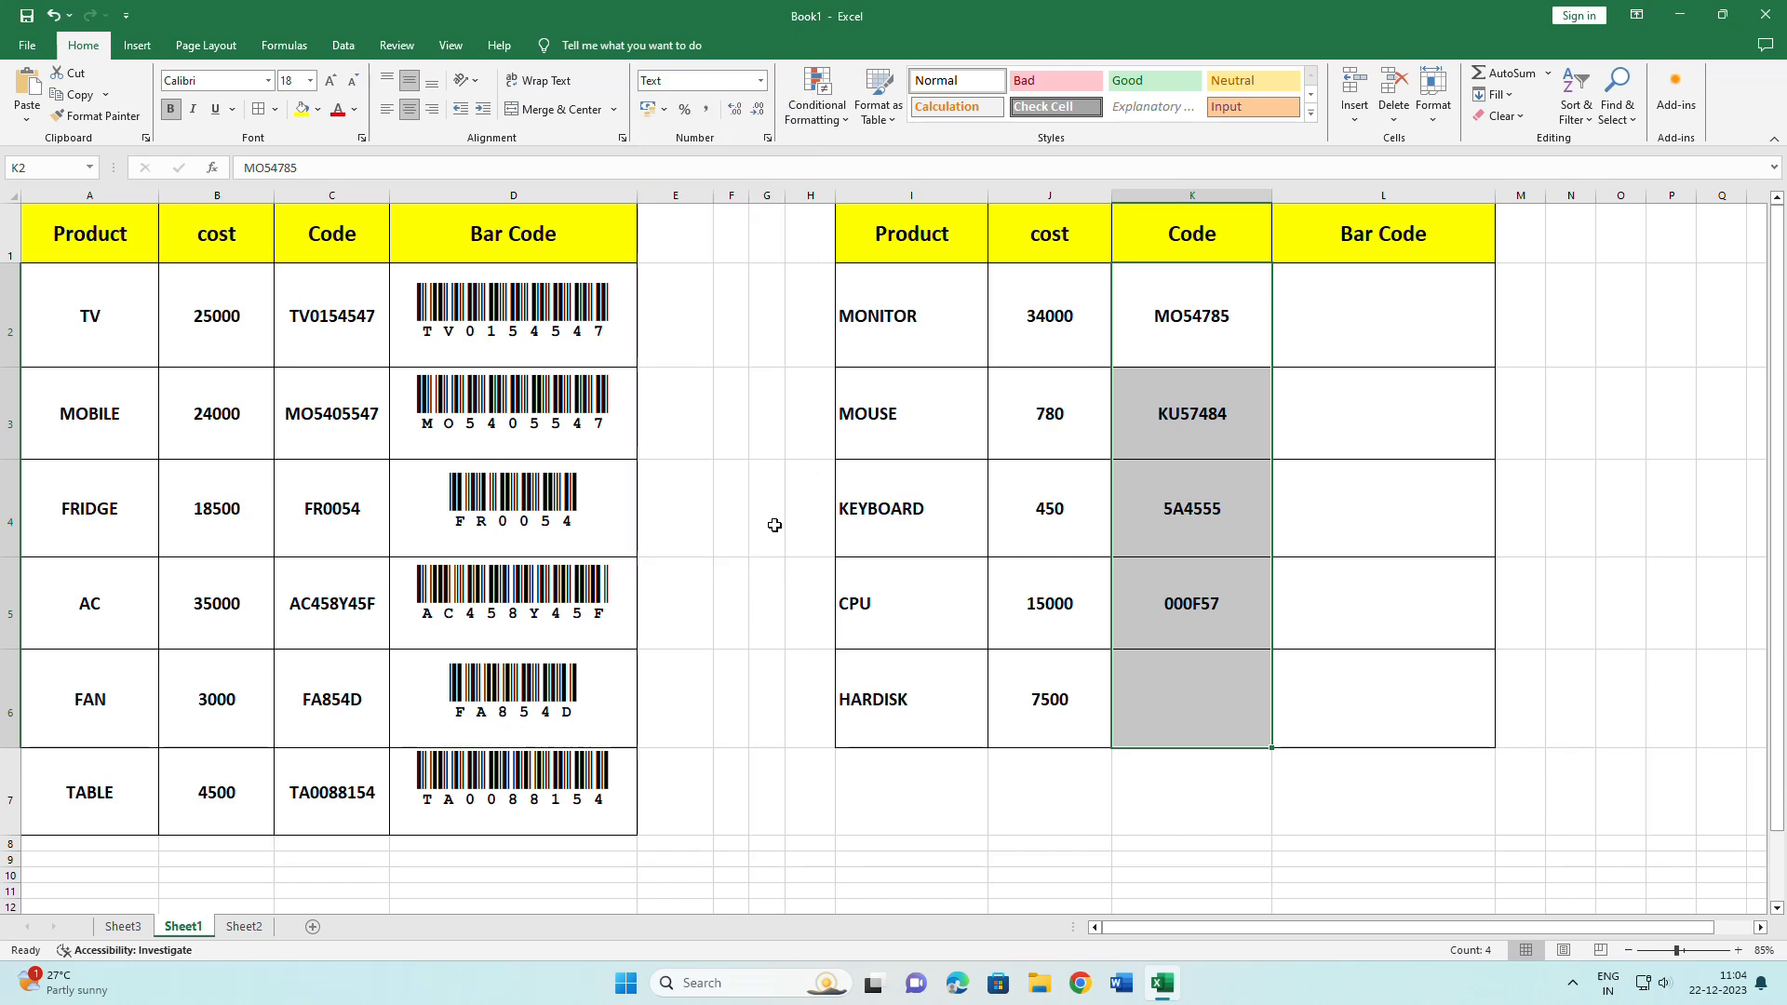
{"action": "left_click", "coordinate": [1185, 698]}
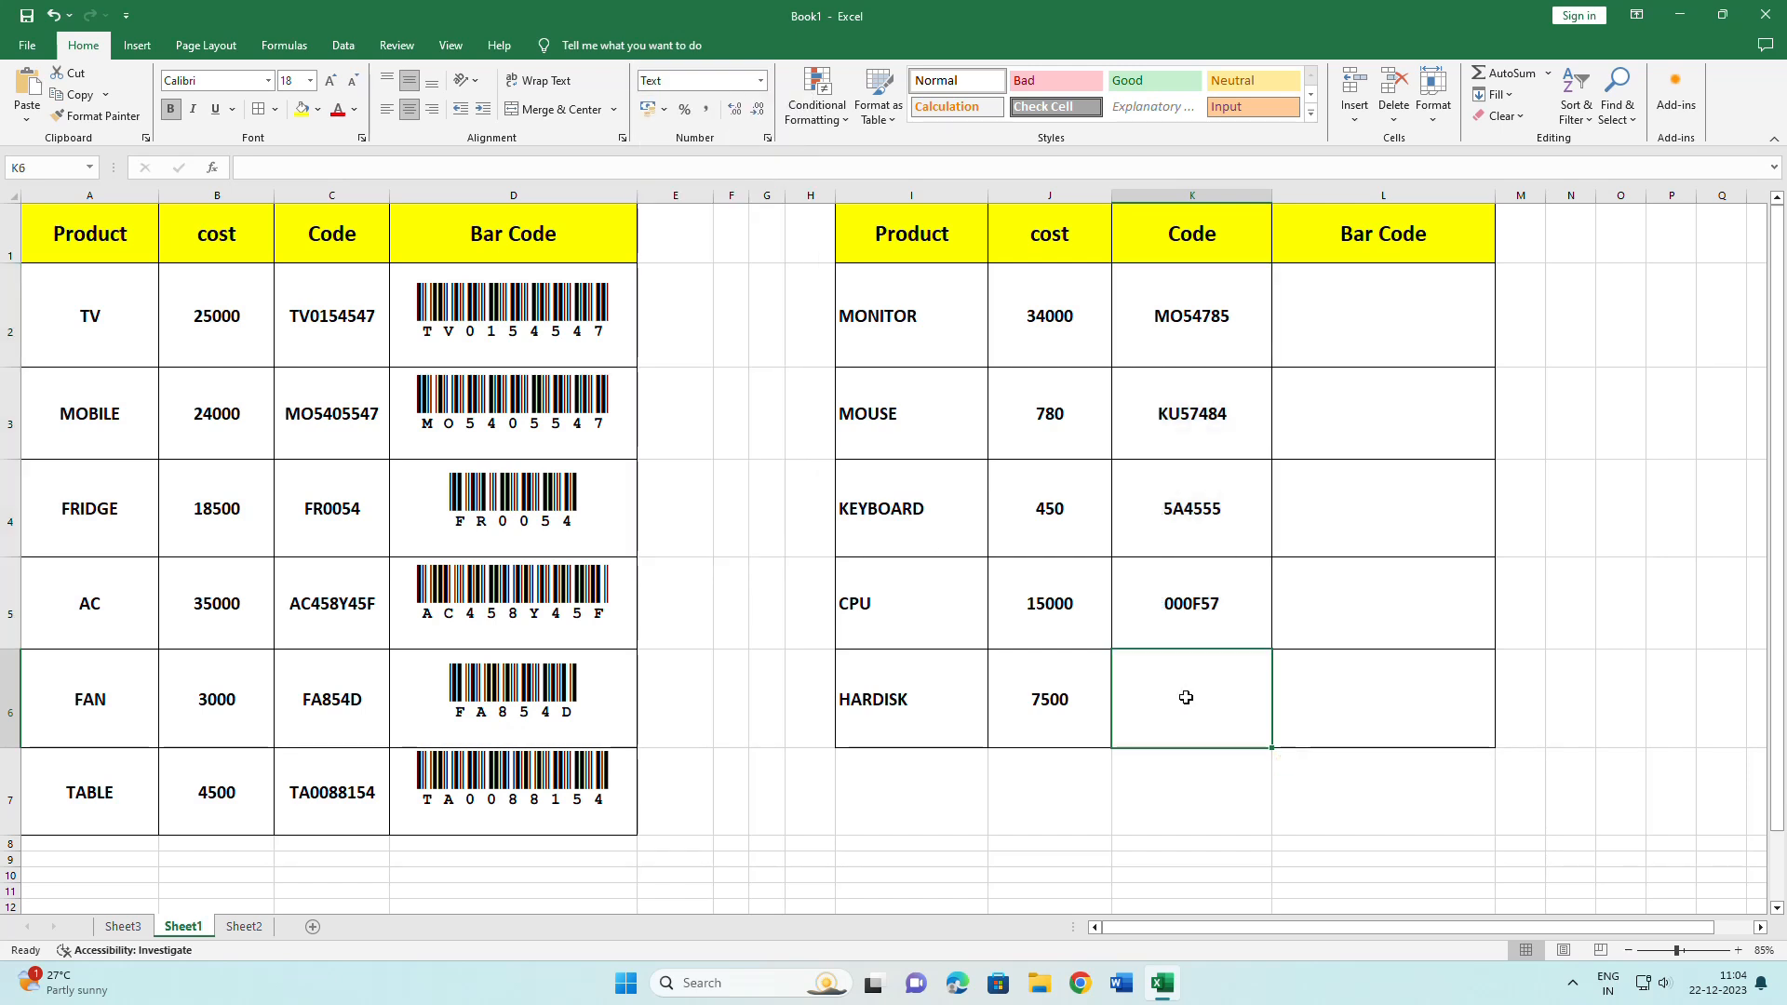
{"action": "type", "text": "00054886"}
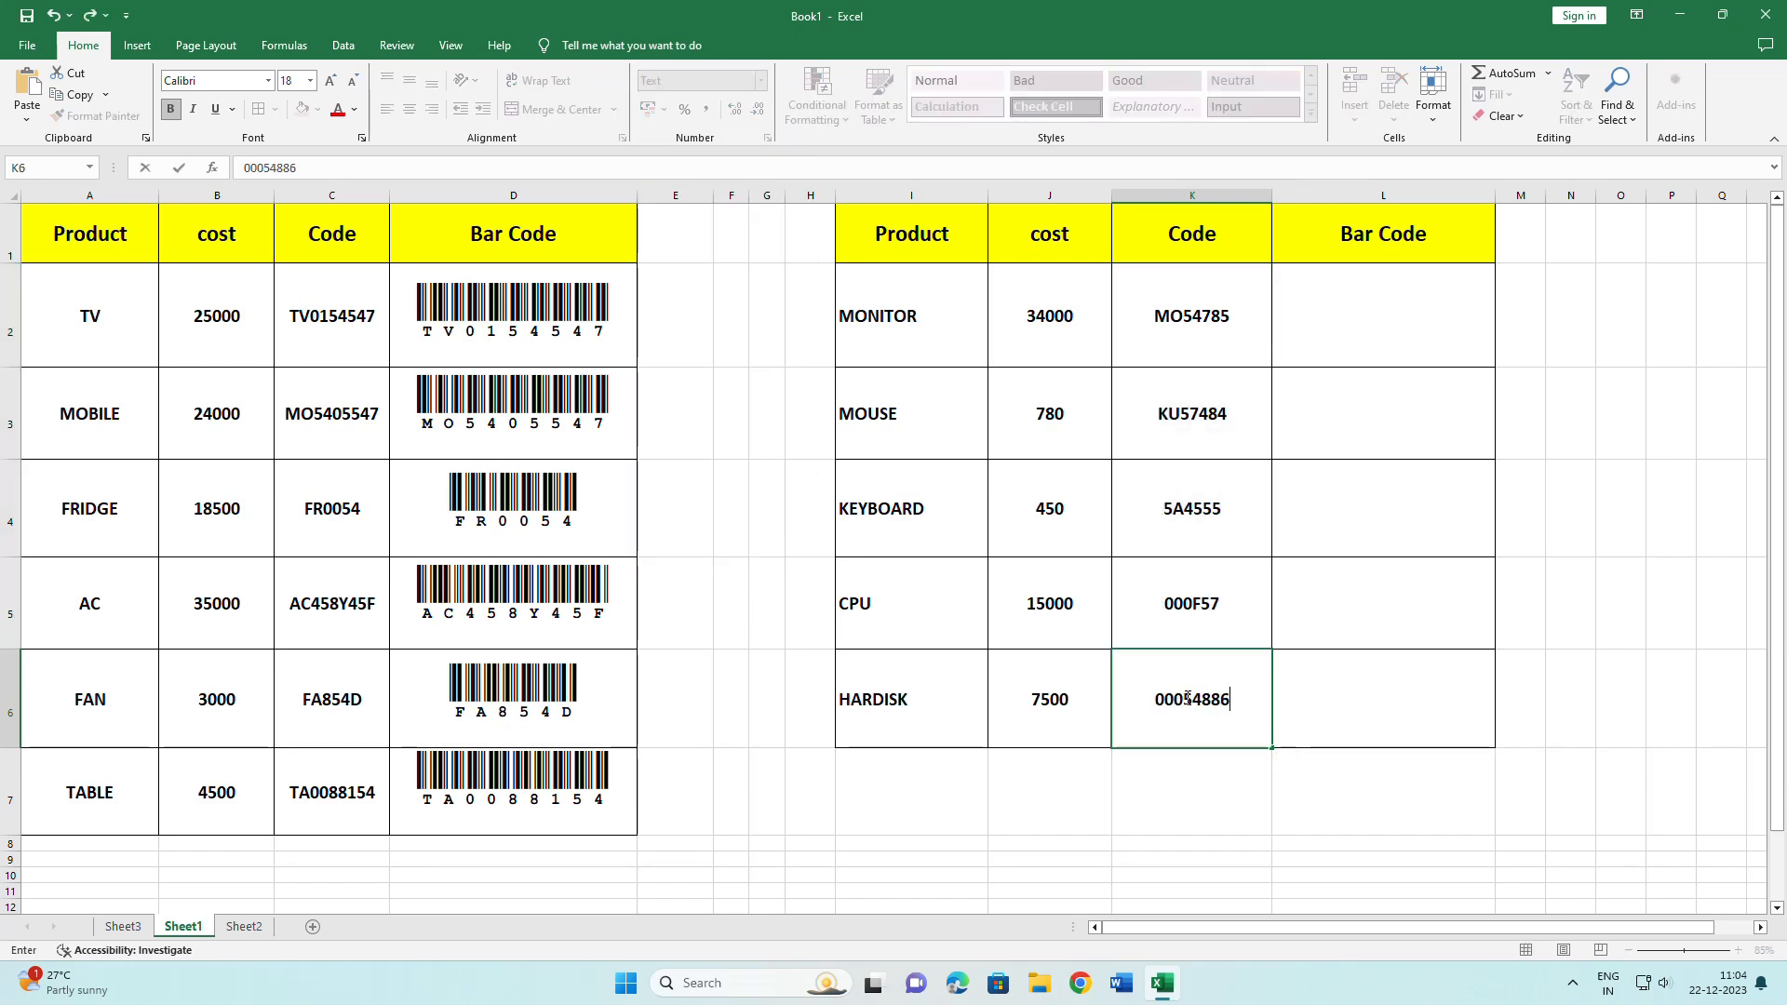
{"action": "key", "text": "Return"}
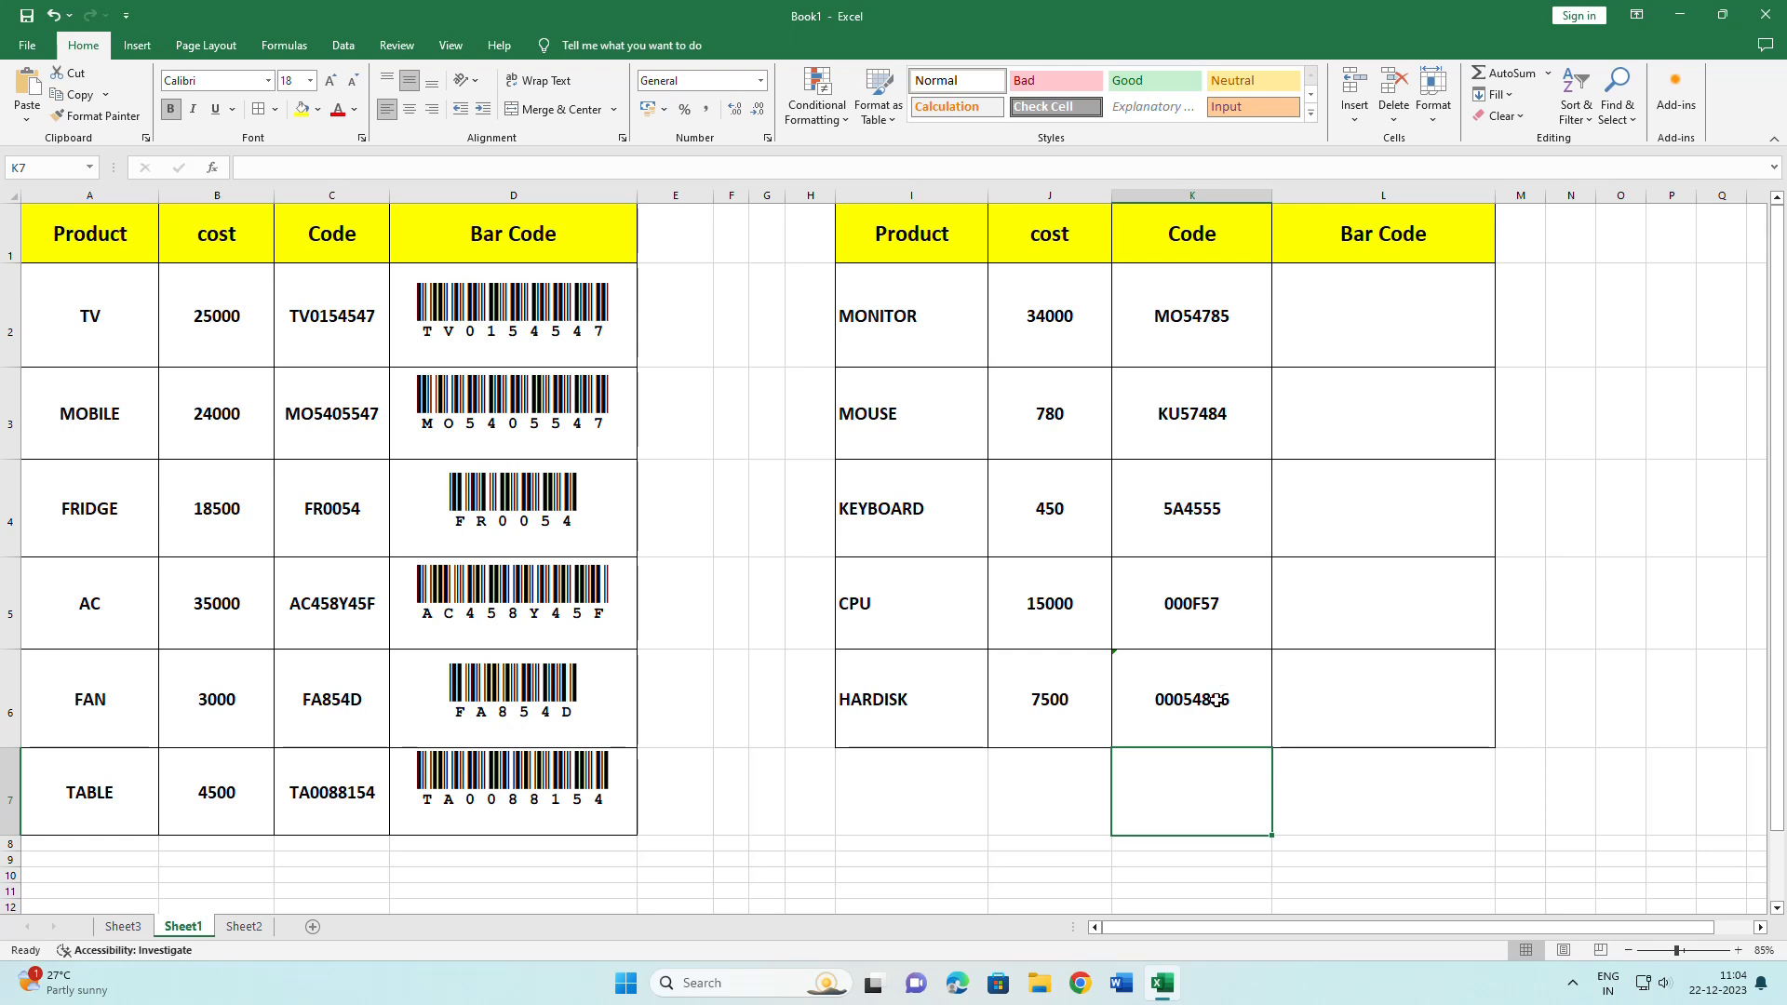
{"action": "left_click_drag", "start_coordinate": [1339, 312], "coordinate": [1333, 724]}
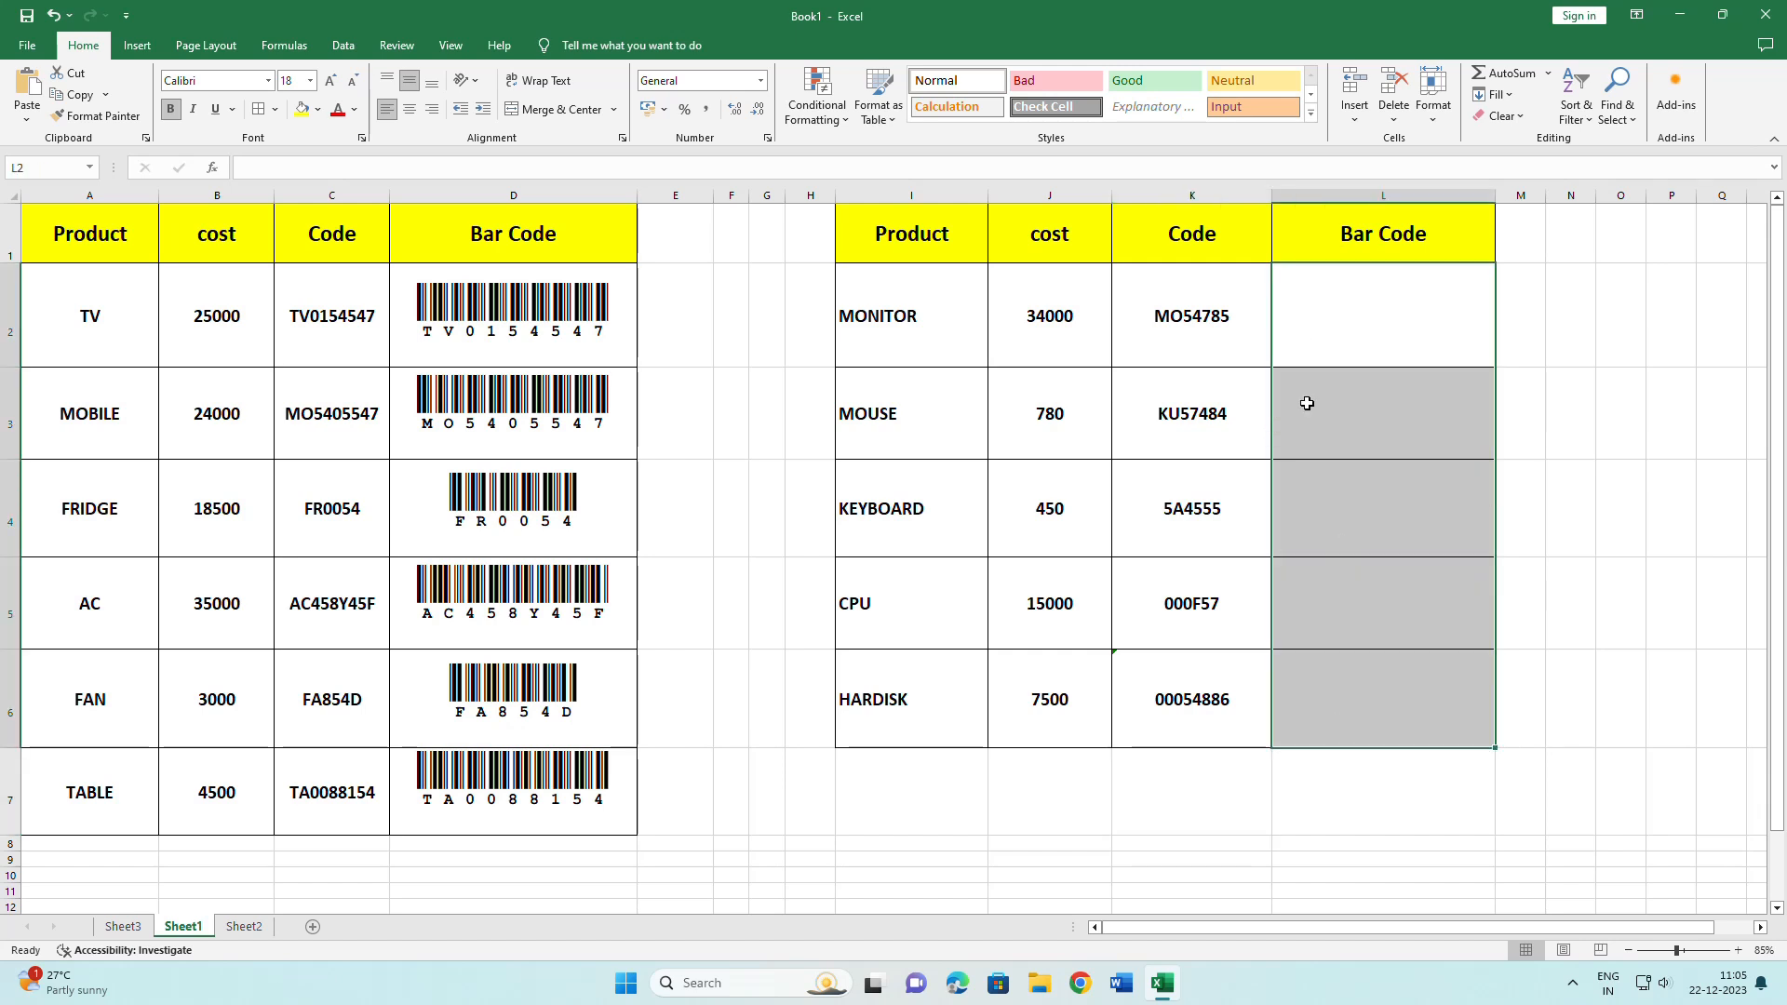
{"action": "left_click_drag", "start_coordinate": [927, 315], "coordinate": [918, 707]}
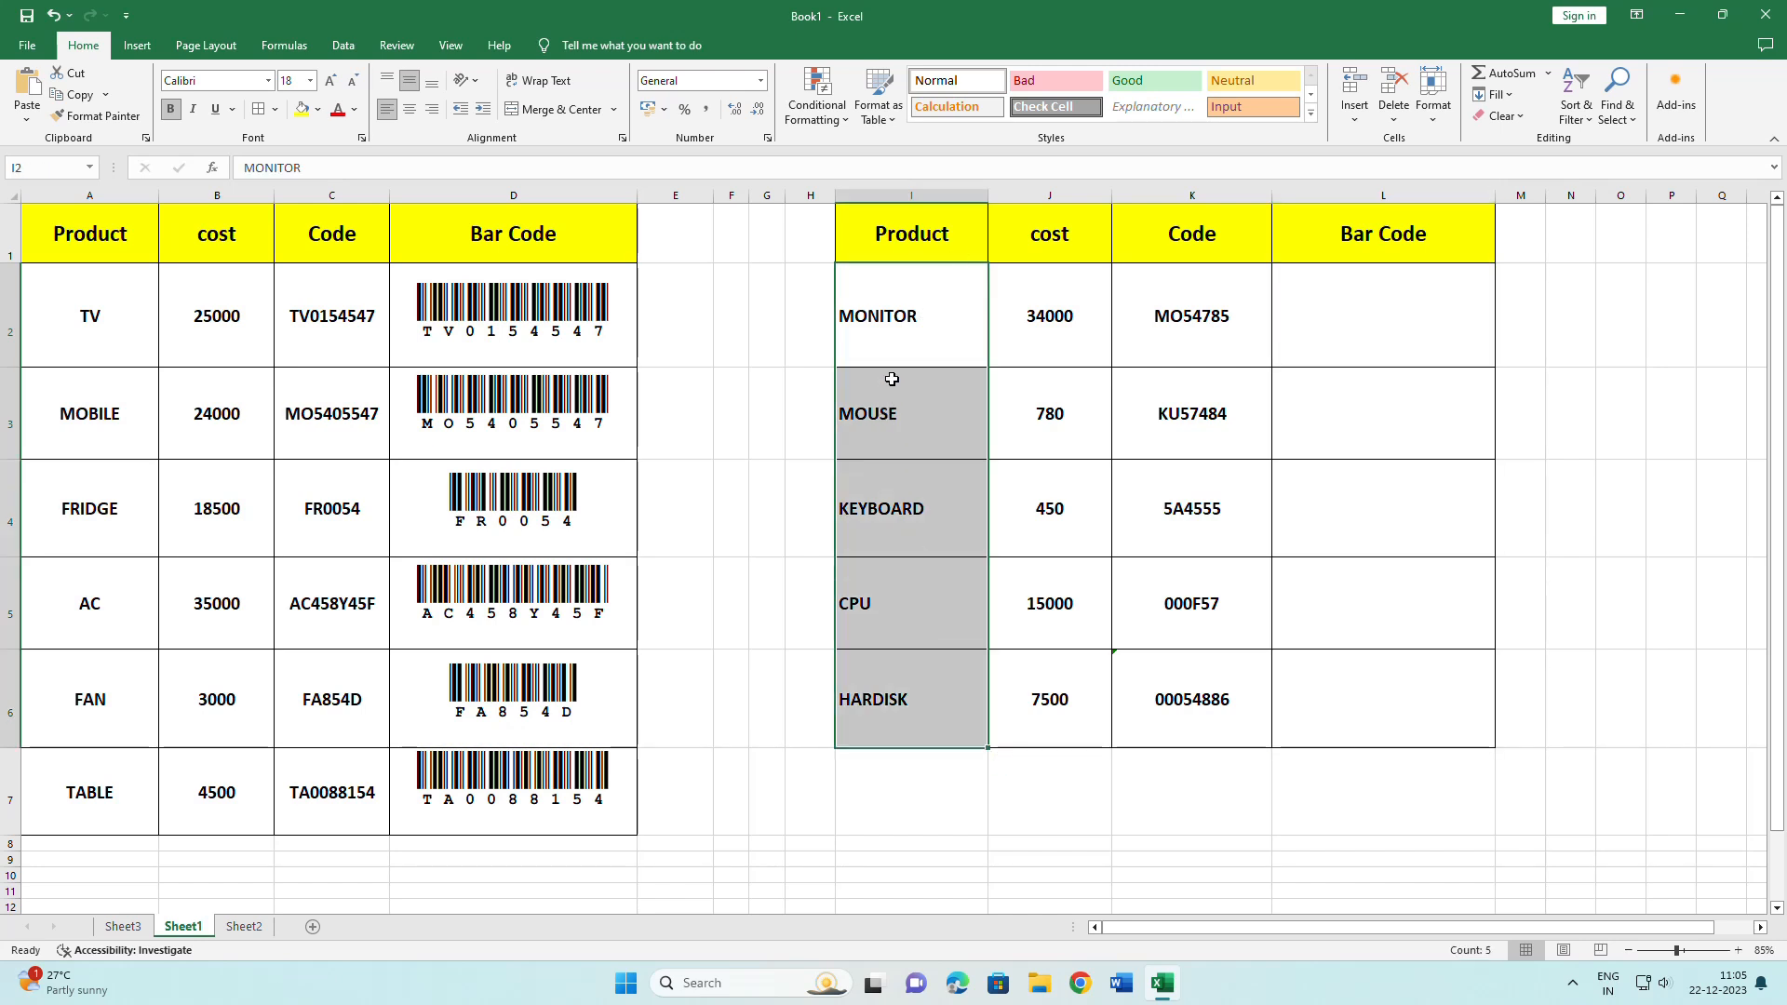
{"action": "left_click", "coordinate": [268, 81]}
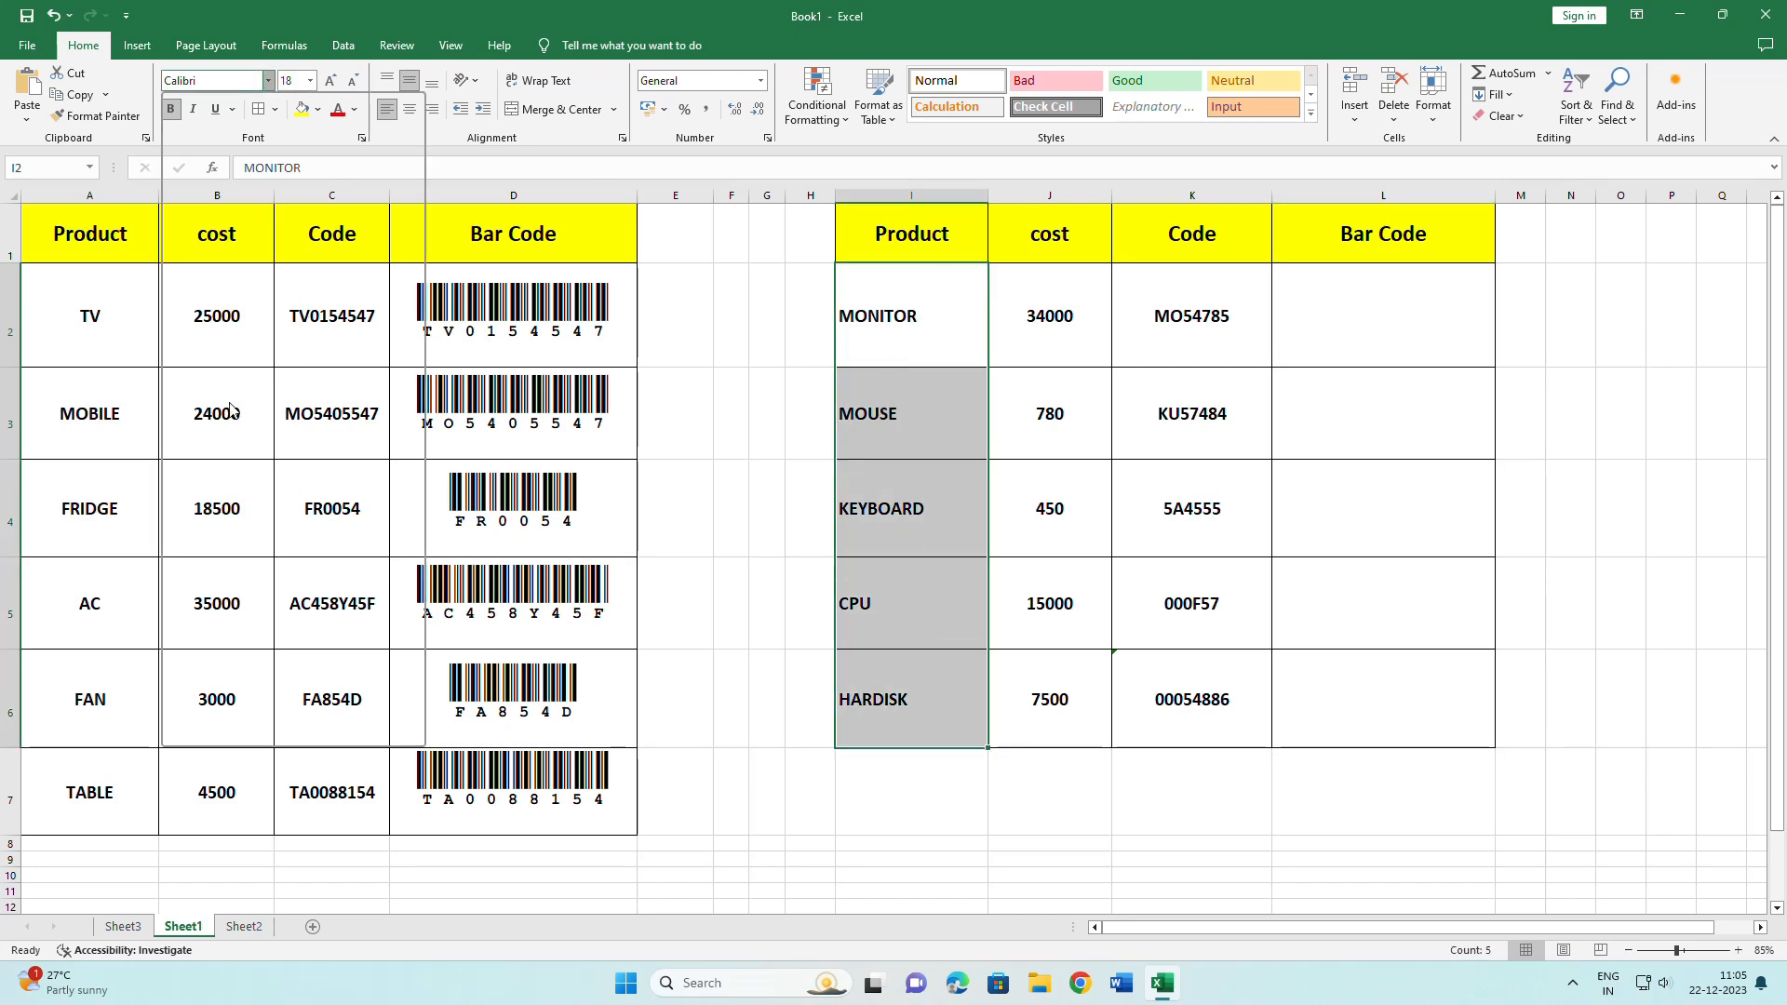
{"action": "left_click", "coordinate": [269, 81]}
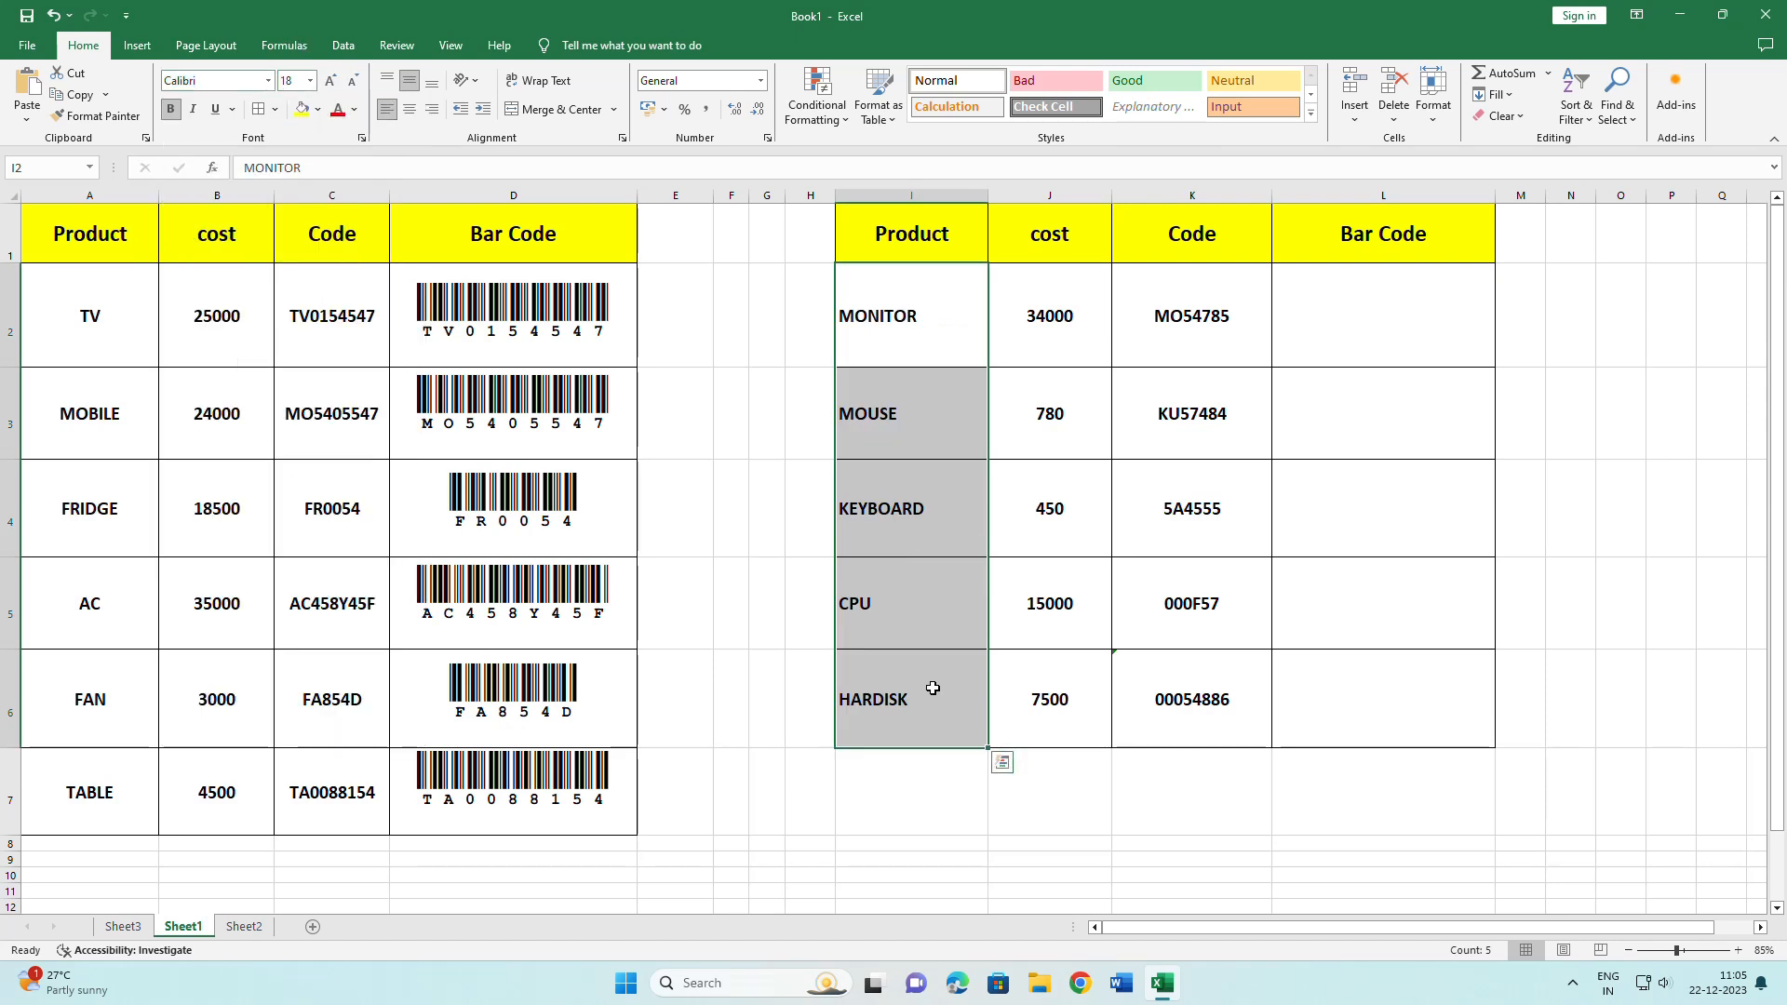
{"action": "left_click_drag", "start_coordinate": [1341, 303], "coordinate": [1355, 673]}
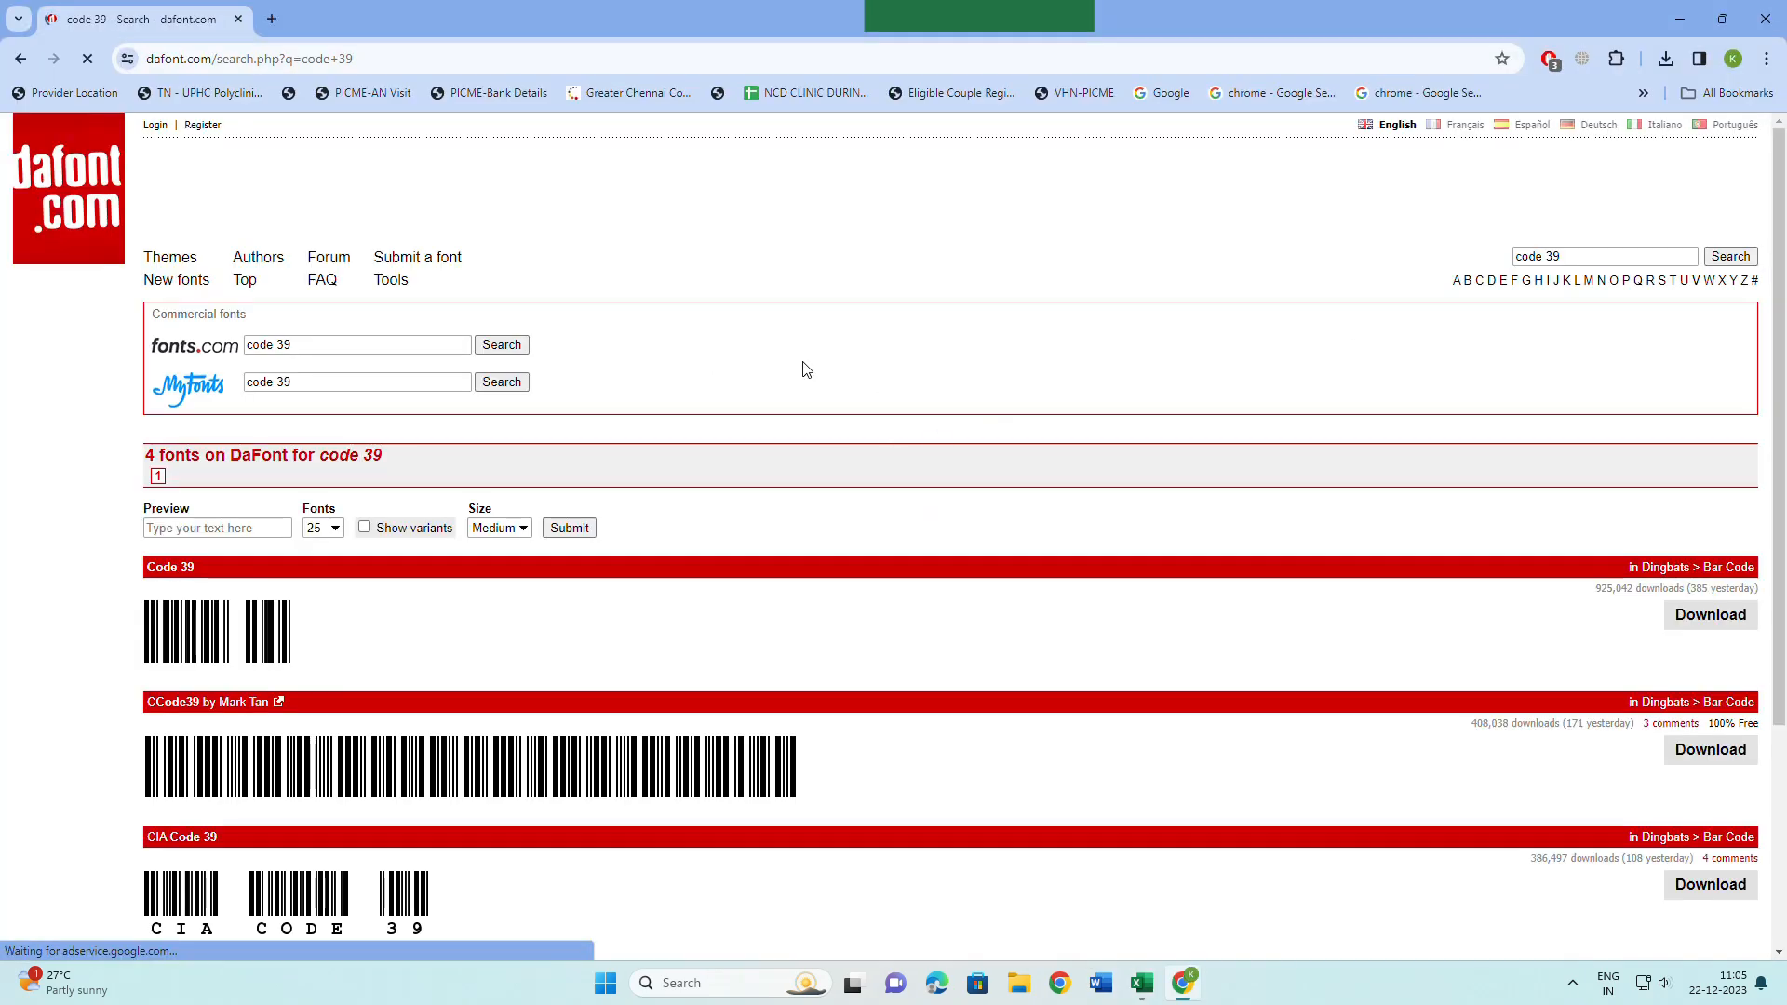
Download CIA Code 39 from dafont.com and show cia_code39 (1).zip in Downloads.
{"action": "scroll", "coordinate": [1272, 367], "scroll_direction": "down", "scroll_amount": 3}
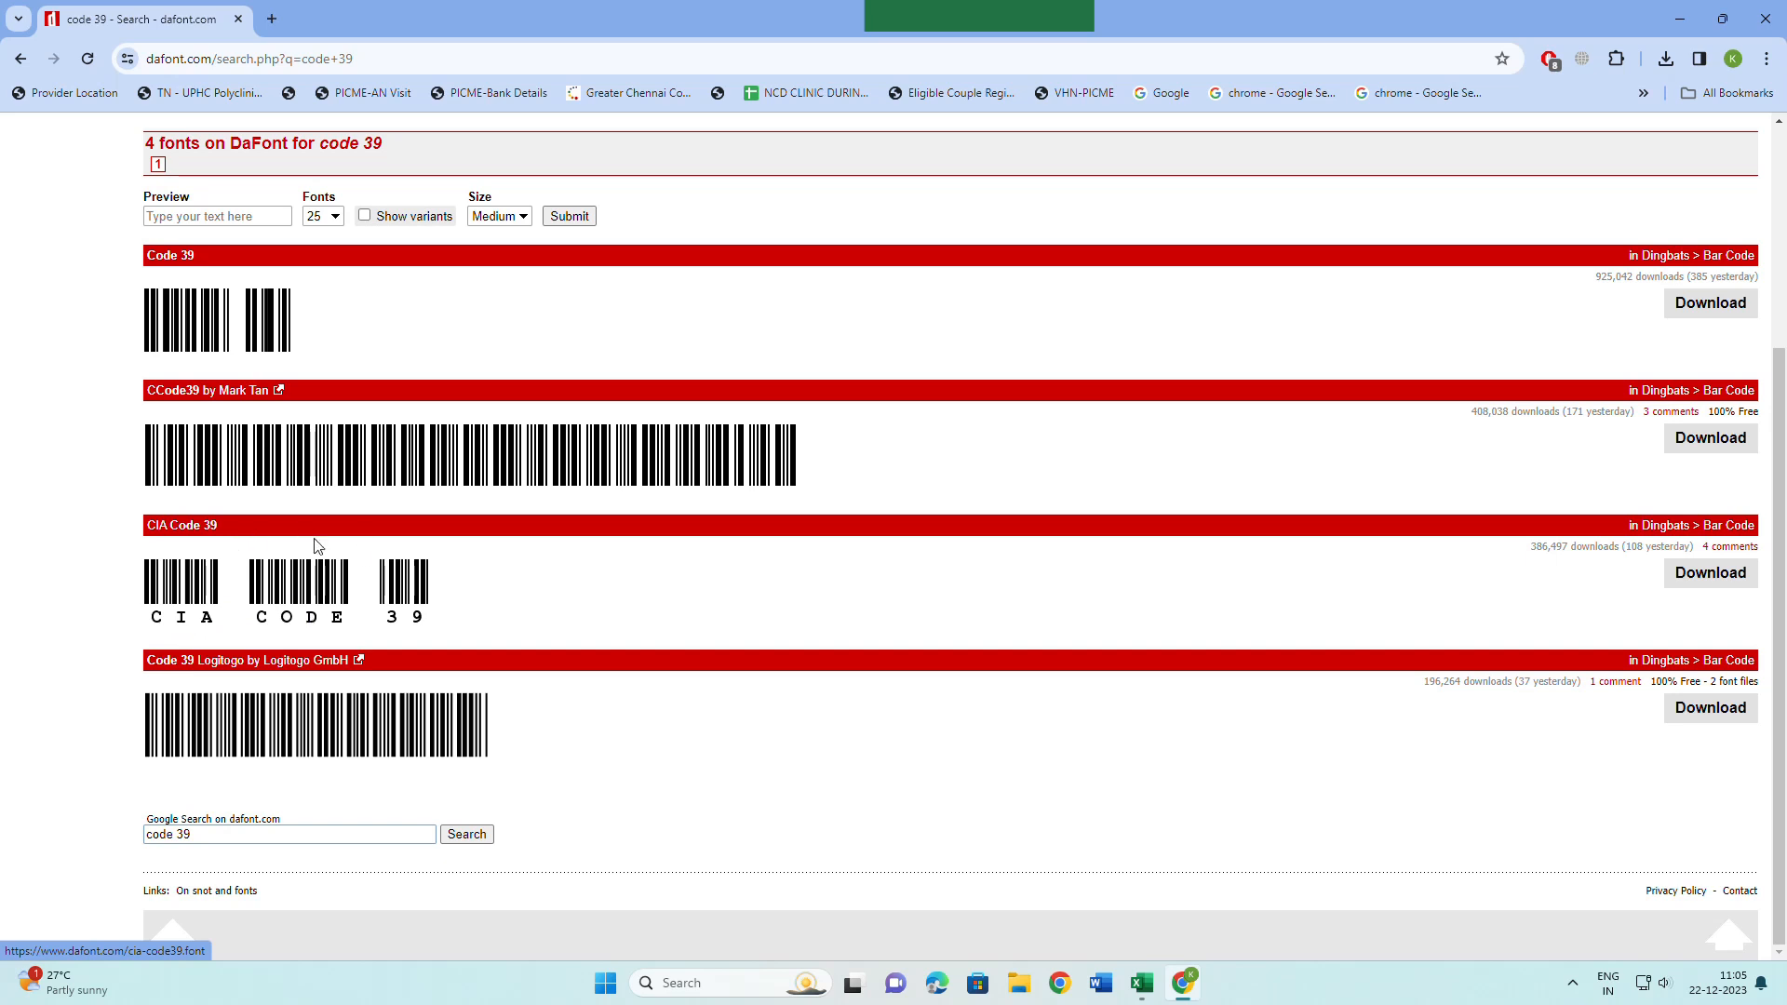
{"action": "left_click", "coordinate": [1686, 591]}
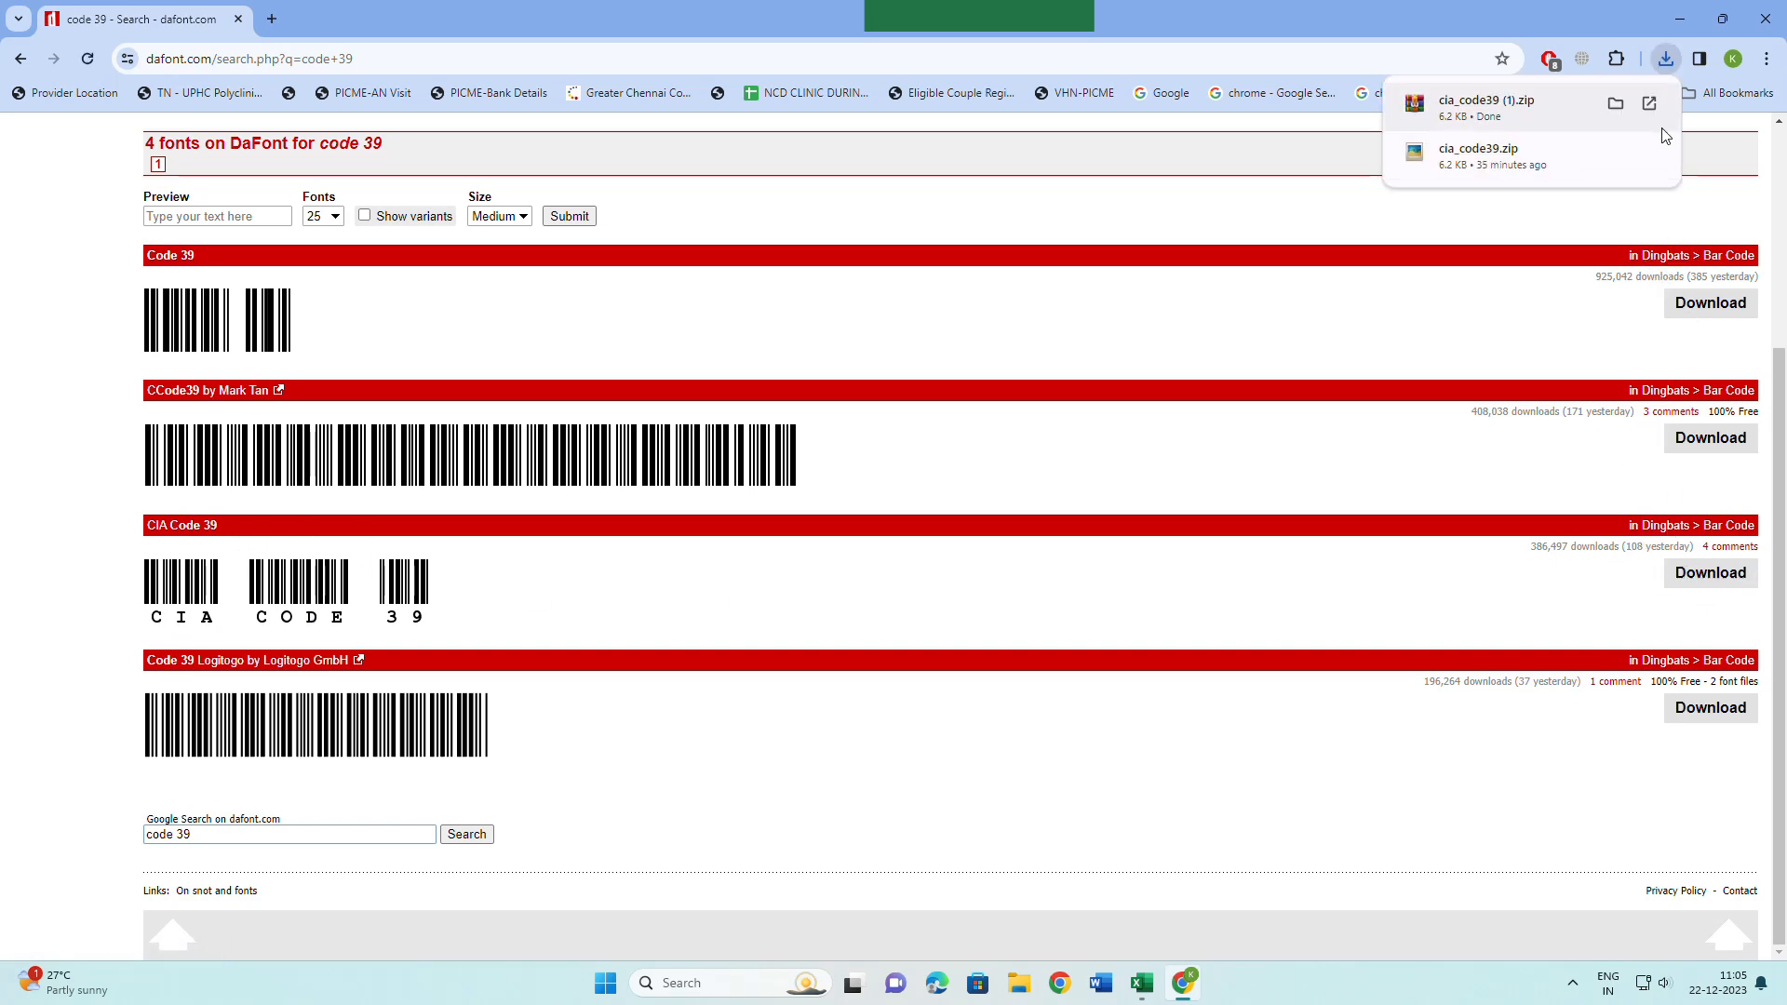
{"action": "left_click", "coordinate": [1618, 103]}
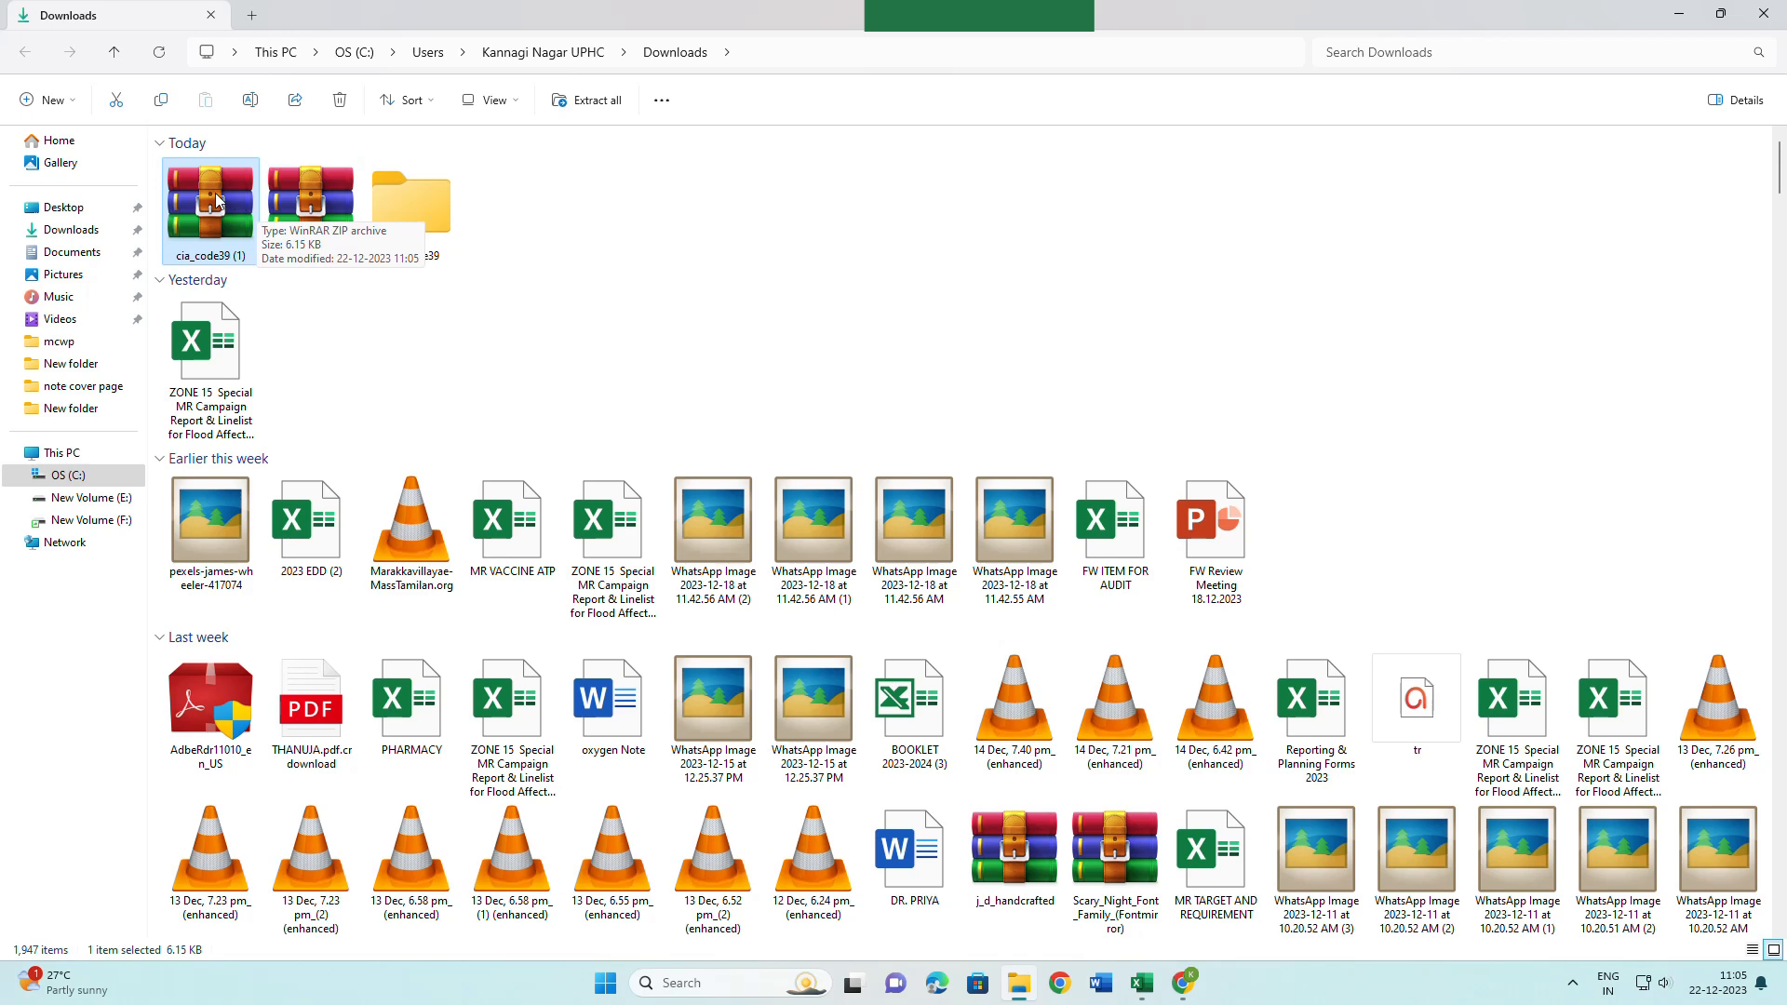
Extract All from cia_code39 (1).zip to get the ciacode39_m font file.
{"action": "right_click", "coordinate": [215, 195]}
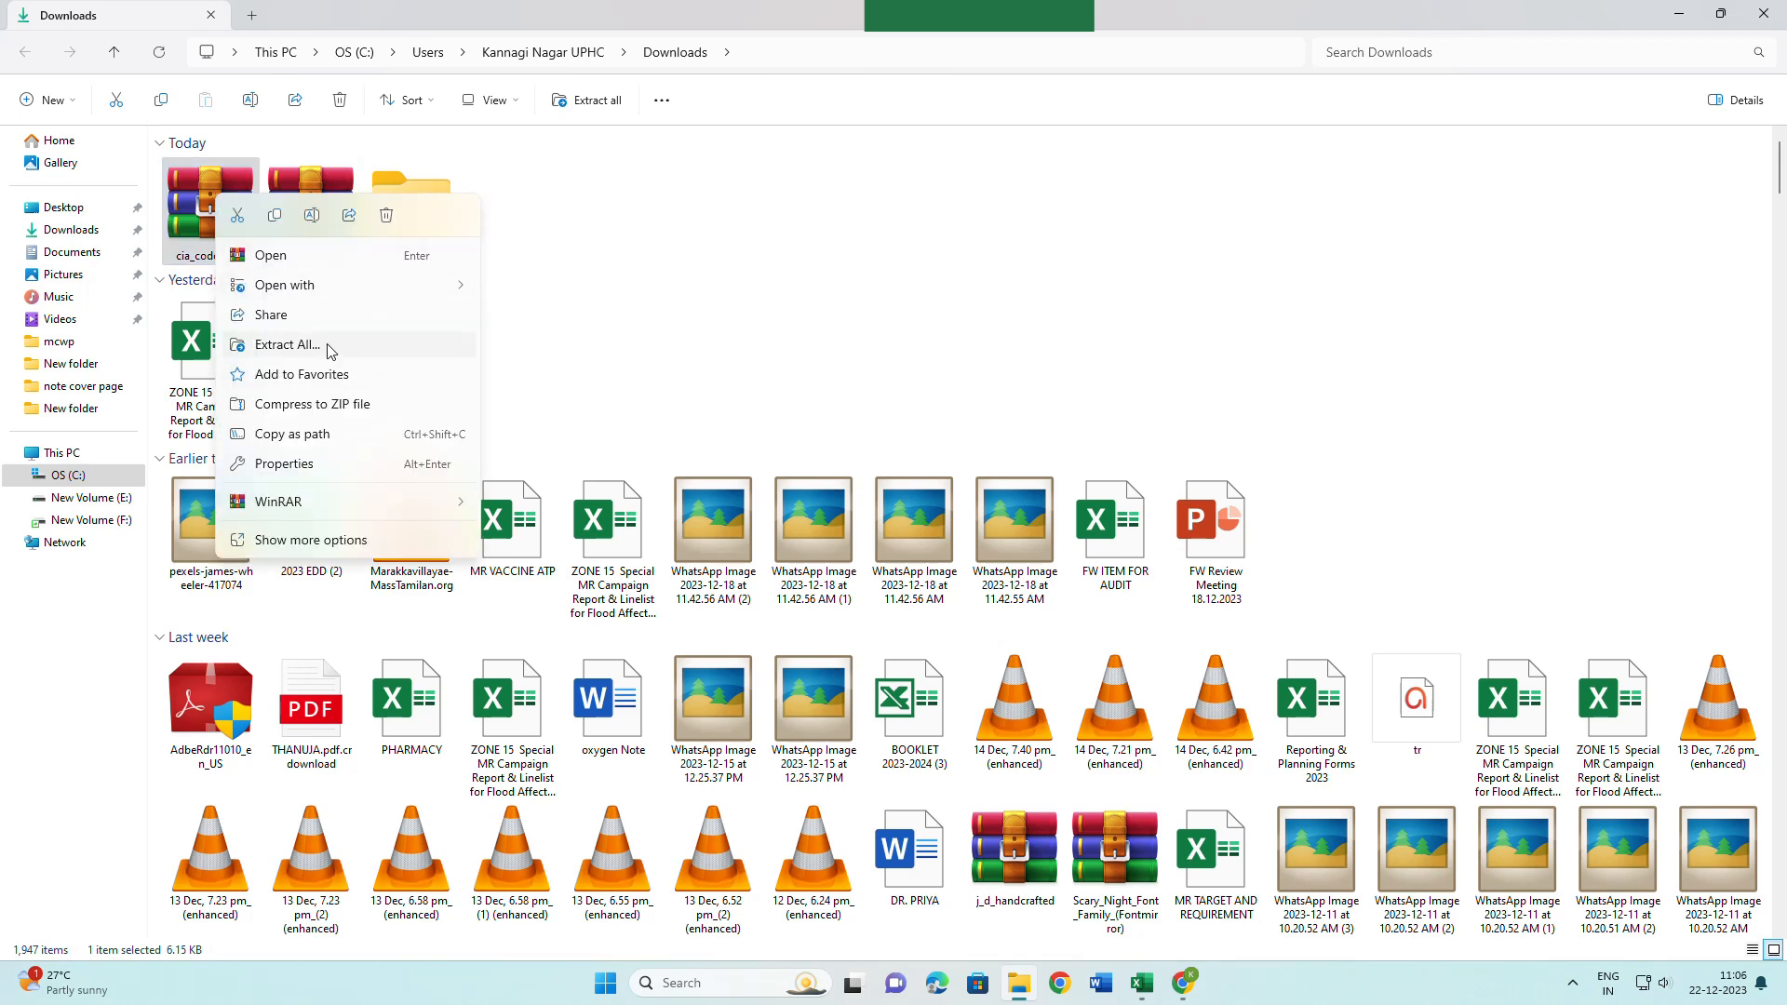
{"action": "left_click", "coordinate": [286, 344]}
{"action": "left_click_drag", "start_coordinate": [946, 286], "coordinate": [856, 139]}
{"action": "left_click", "coordinate": [968, 514]}
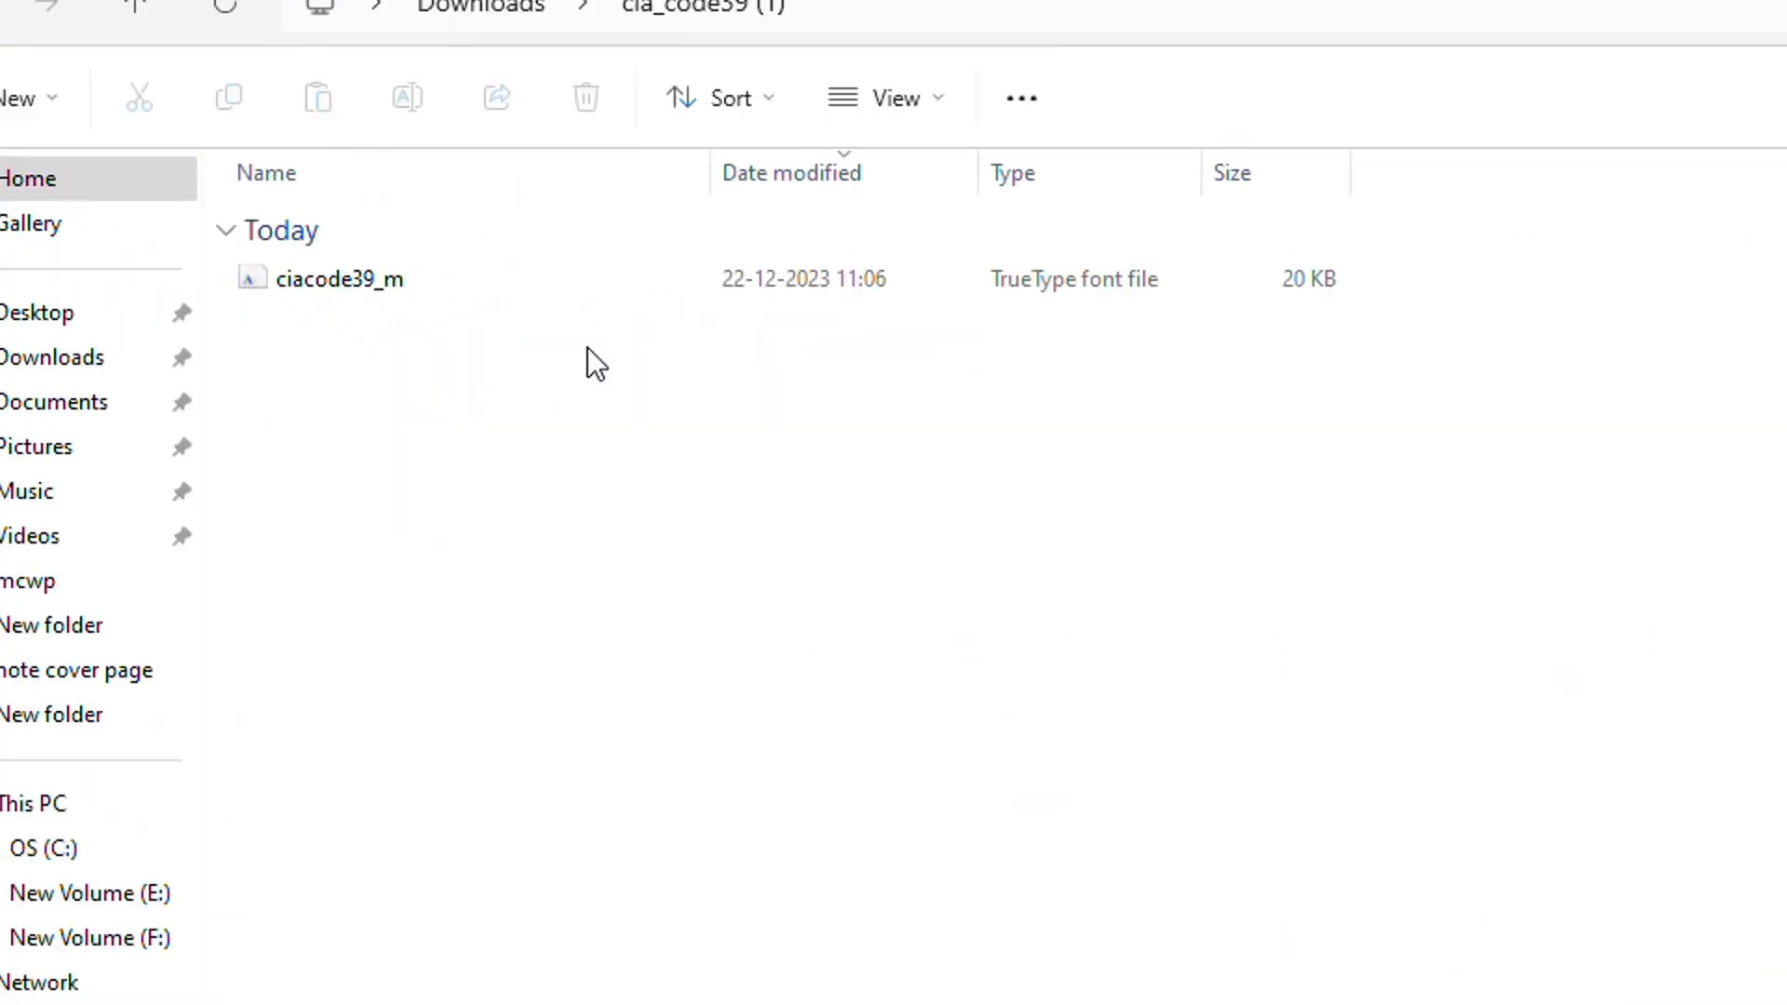
Install CIA Code 39 Medium Text from ciacode39_m, replacing the existing copy, and close the preview.
{"action": "double_click", "coordinate": [322, 278]}
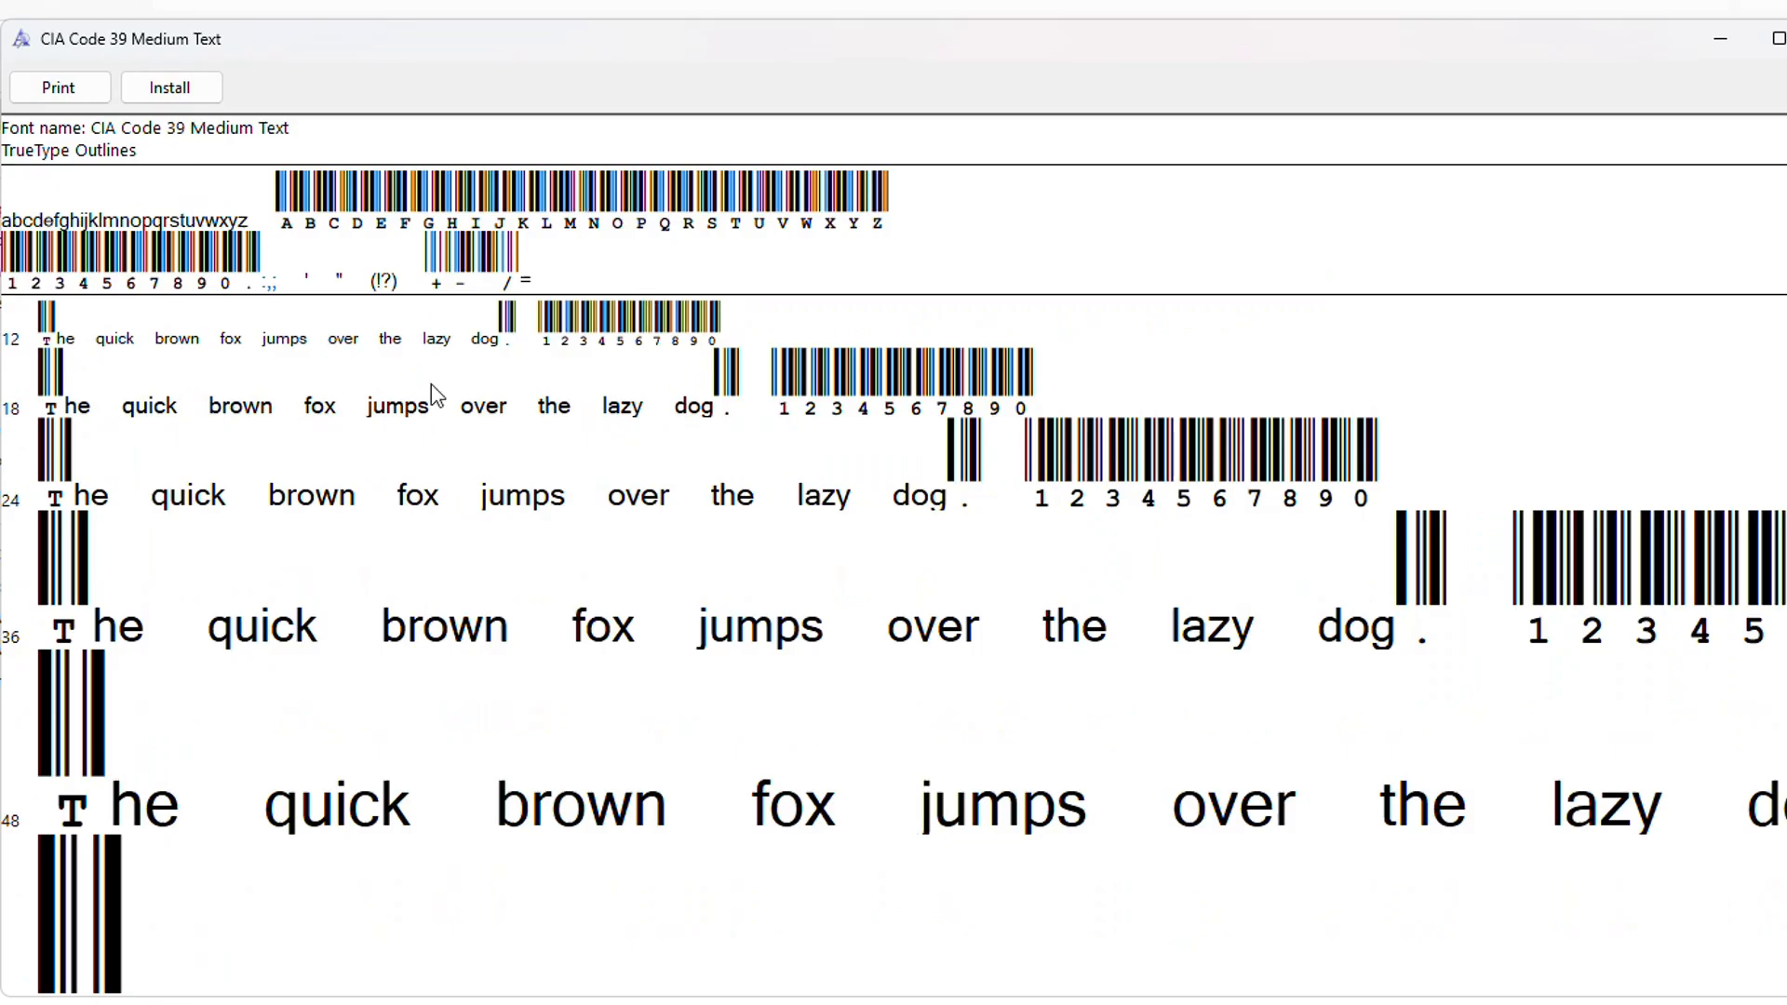
{"action": "left_click", "coordinate": [170, 90]}
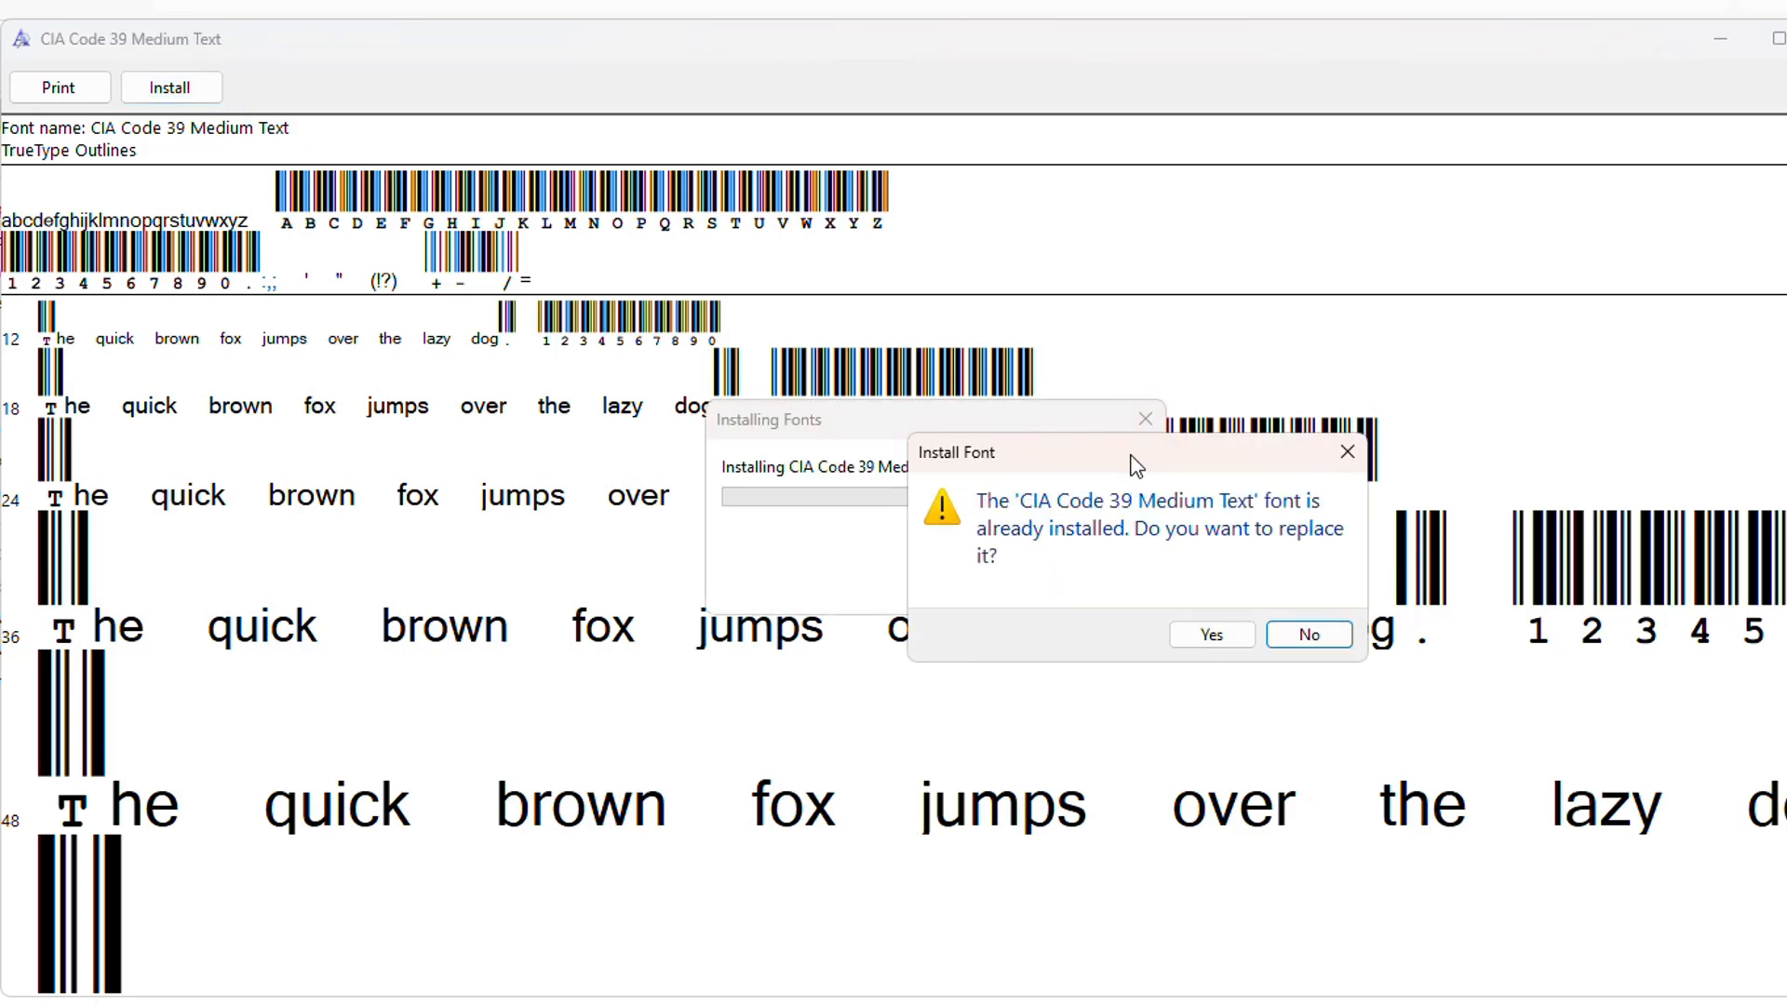
{"action": "left_click", "coordinate": [1211, 634]}
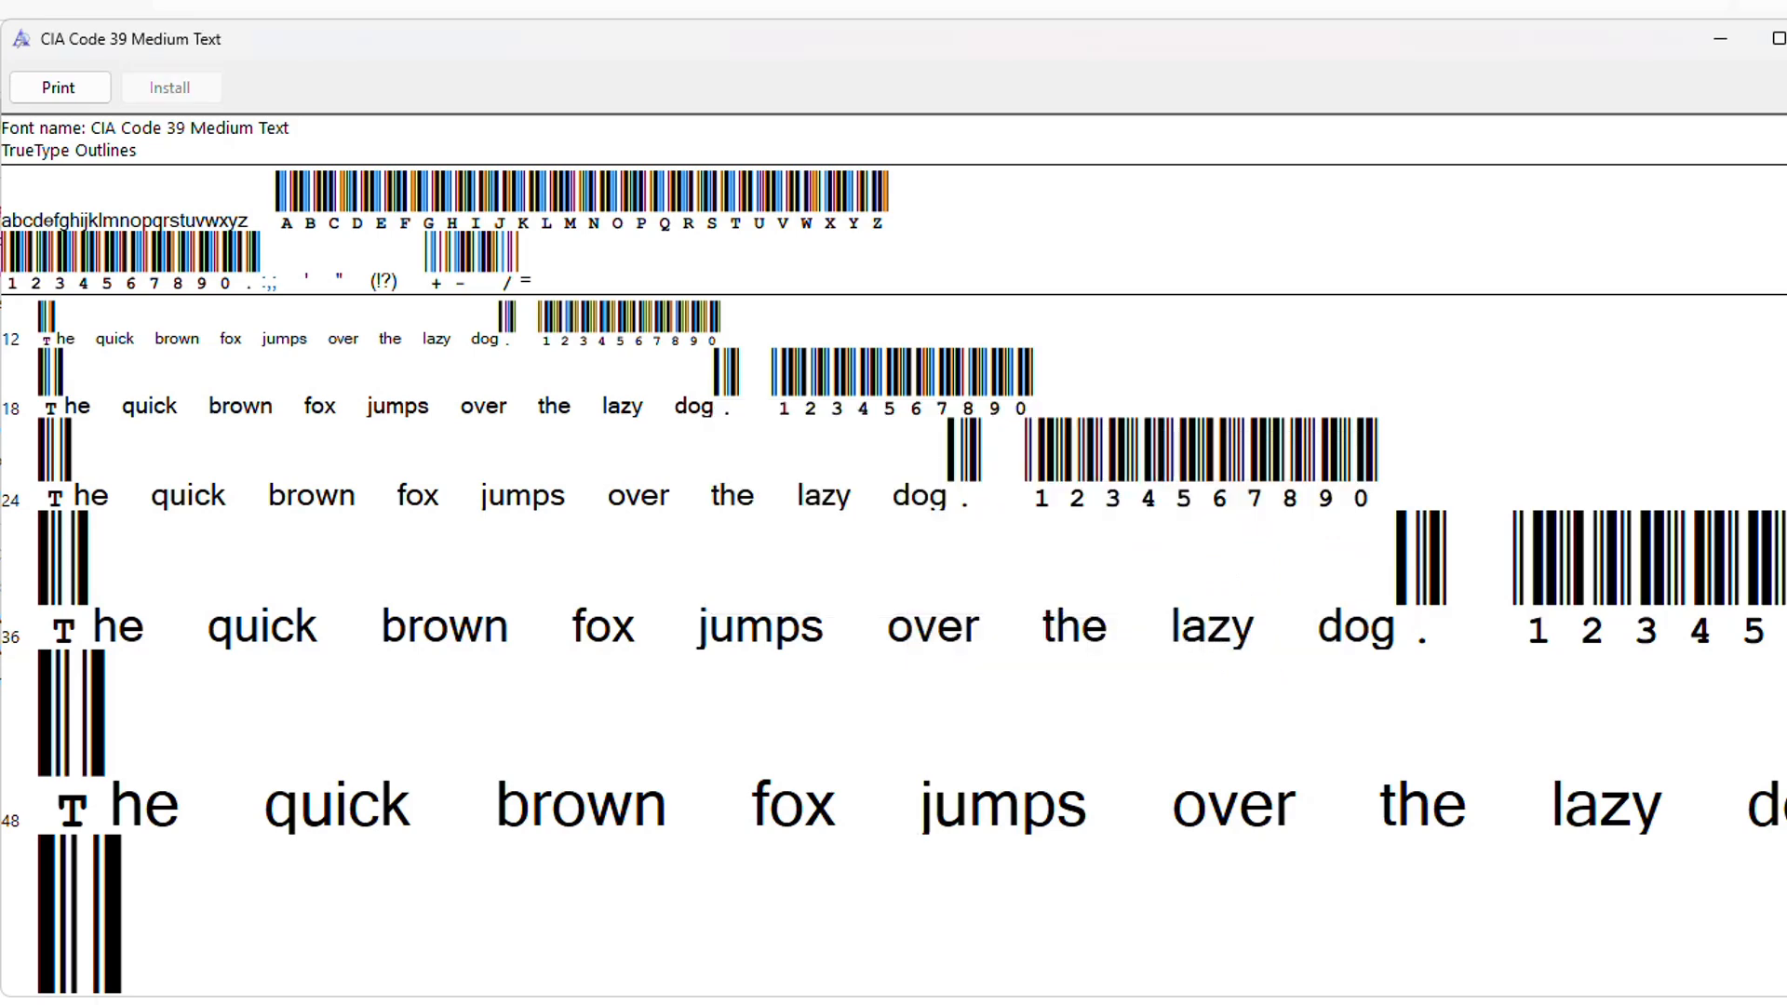
{"action": "key", "text": "alt+F4"}
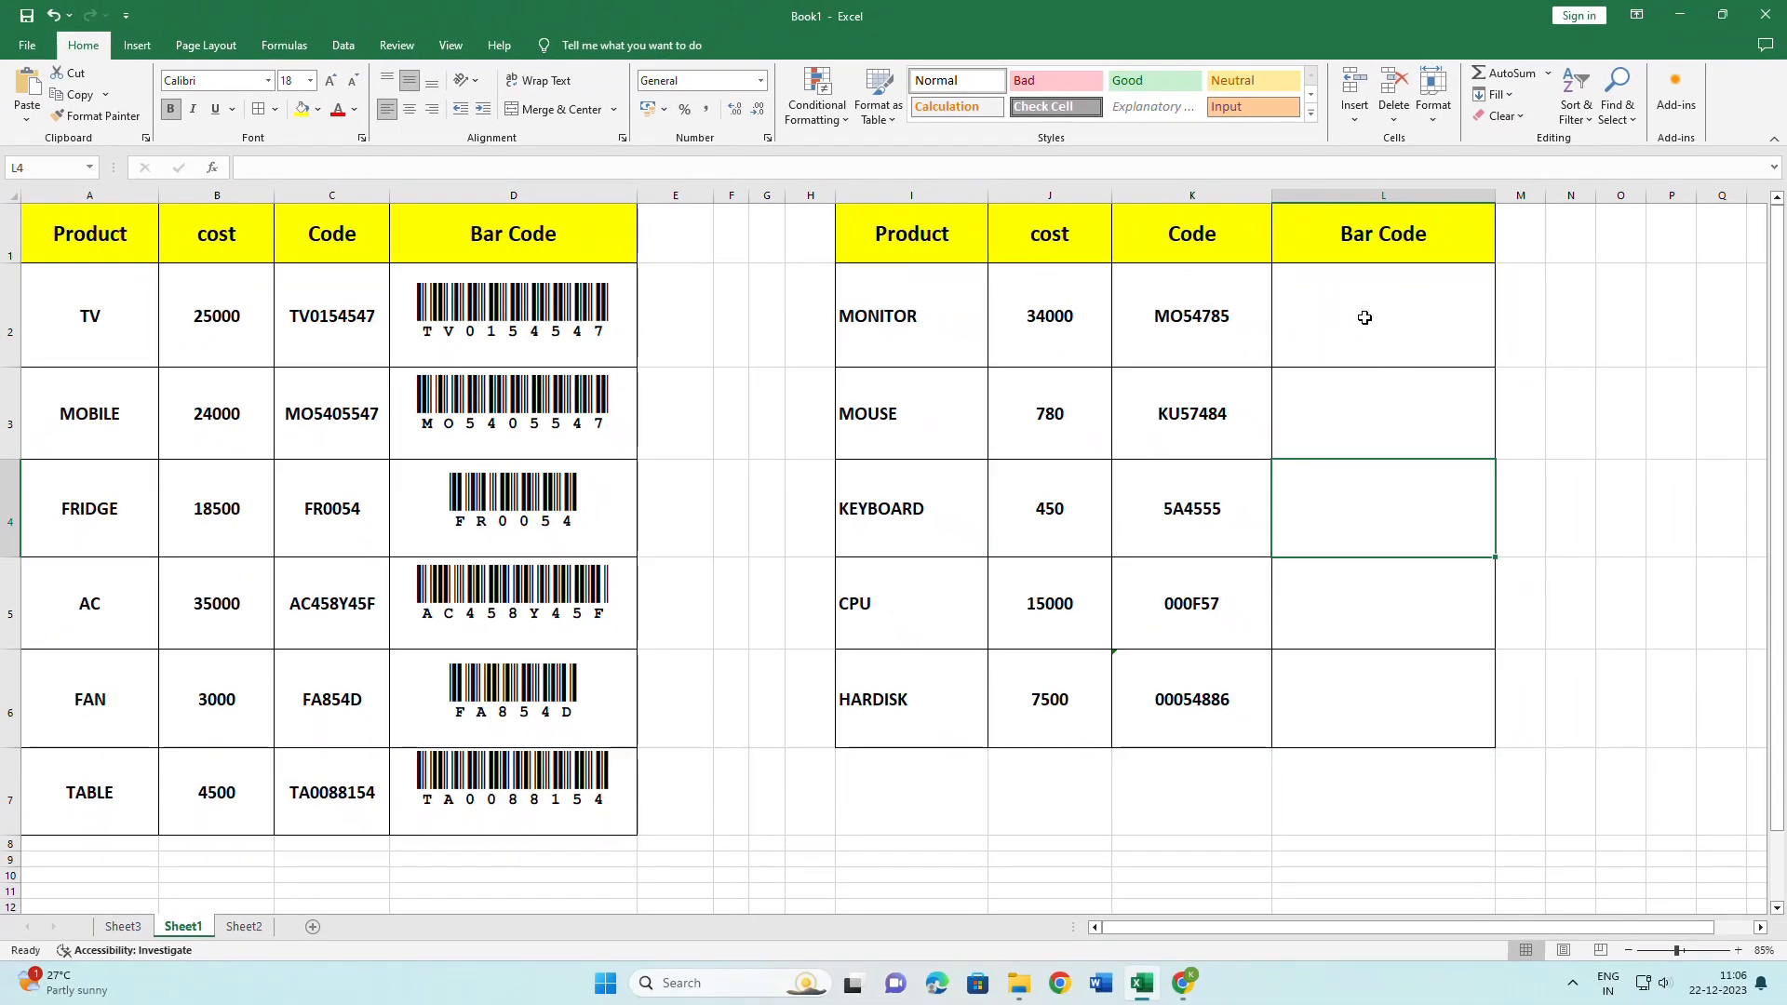
Enter =K2 in L2, fill it down to L6, and select L2:L6.
{"action": "left_click", "coordinate": [1366, 321]}
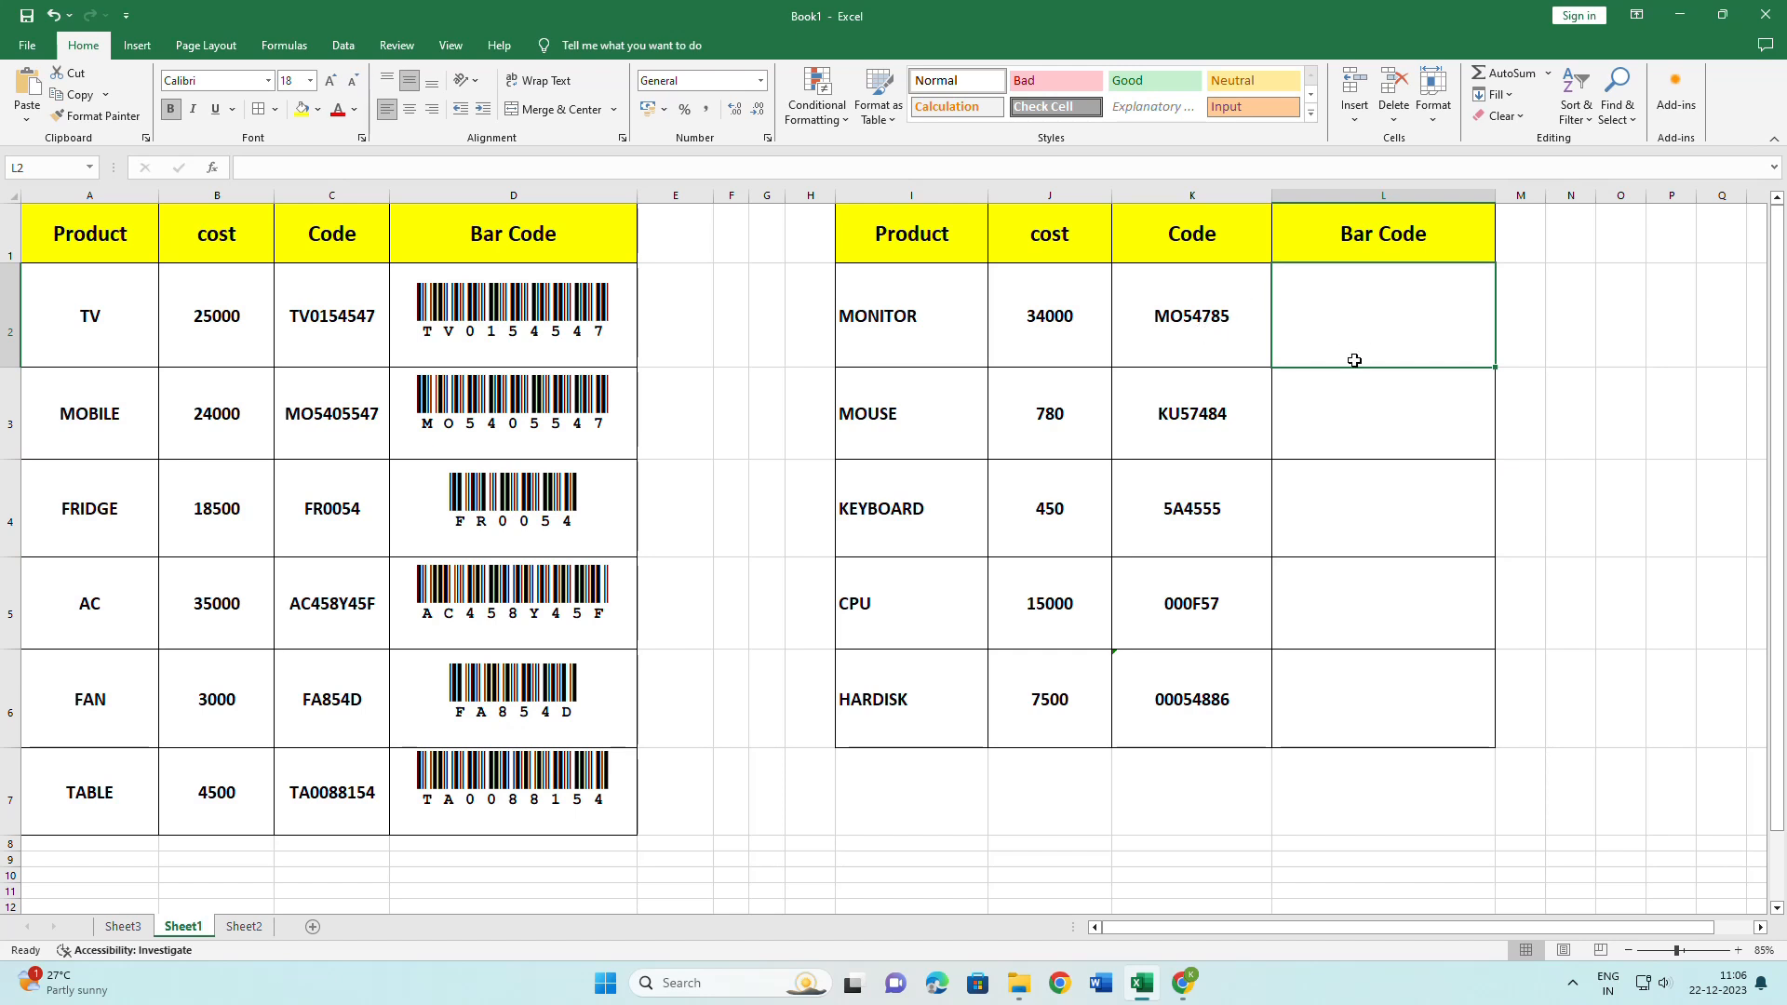
{"action": "type", "text": "="}
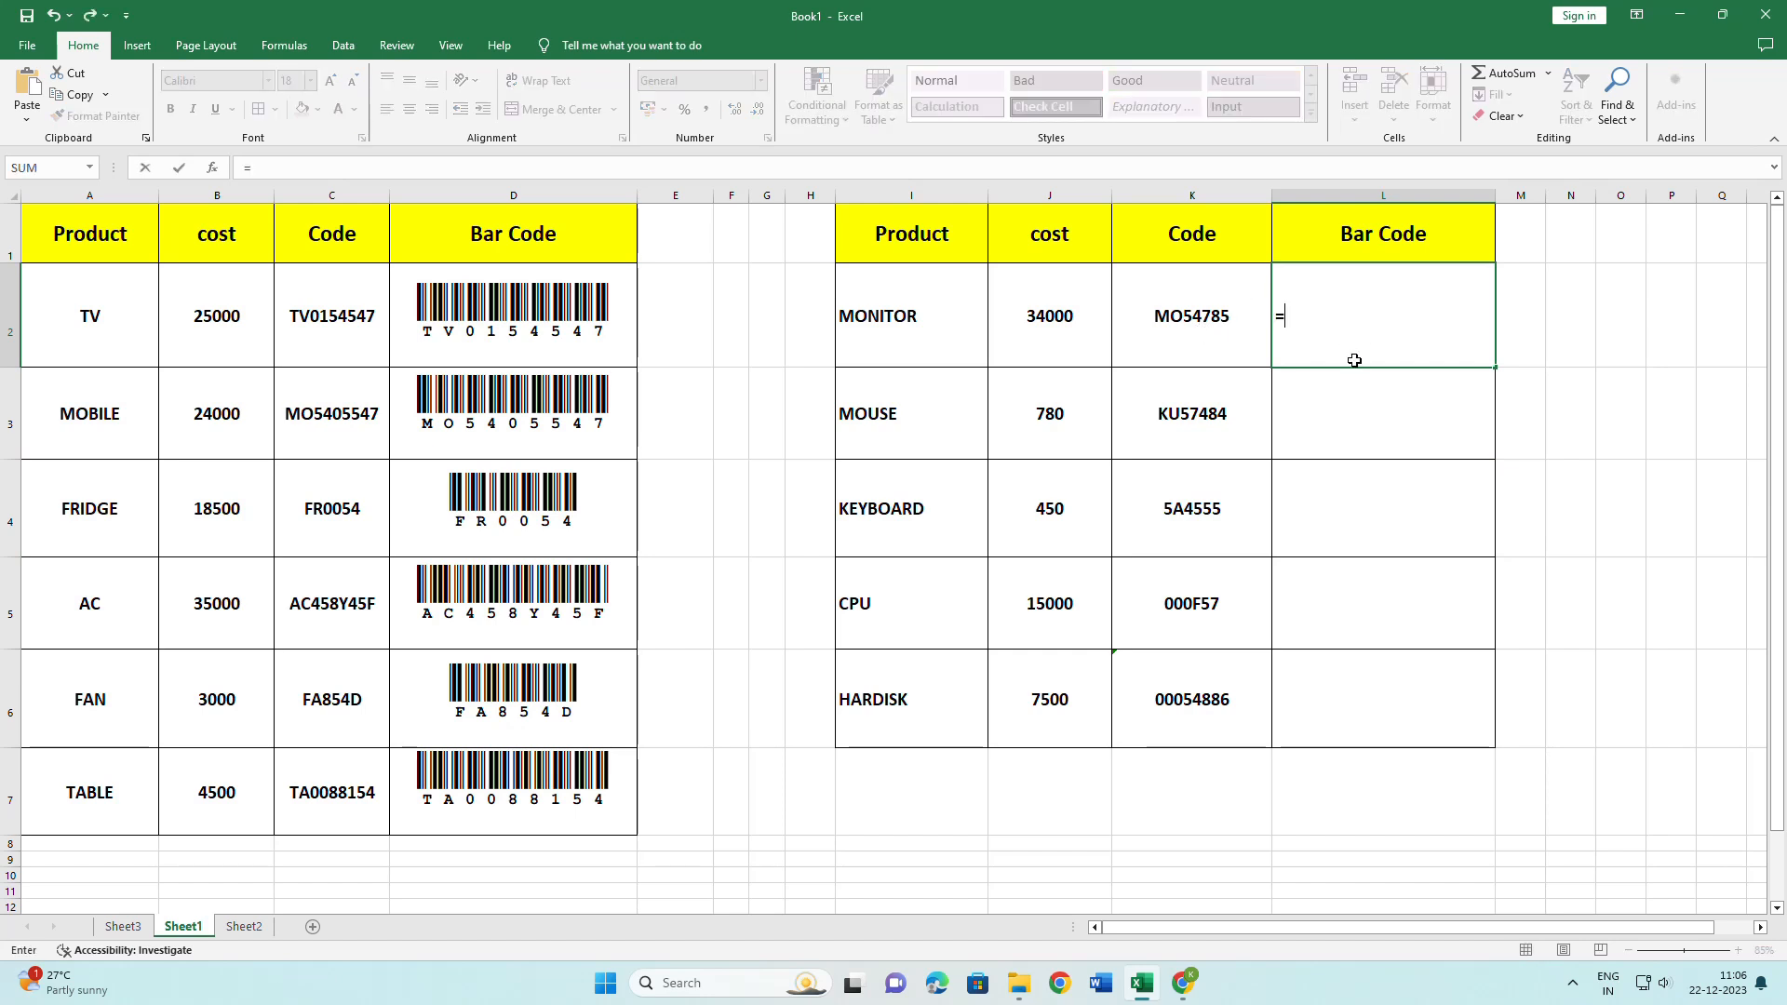
{"action": "left_click", "coordinate": [1191, 307]}
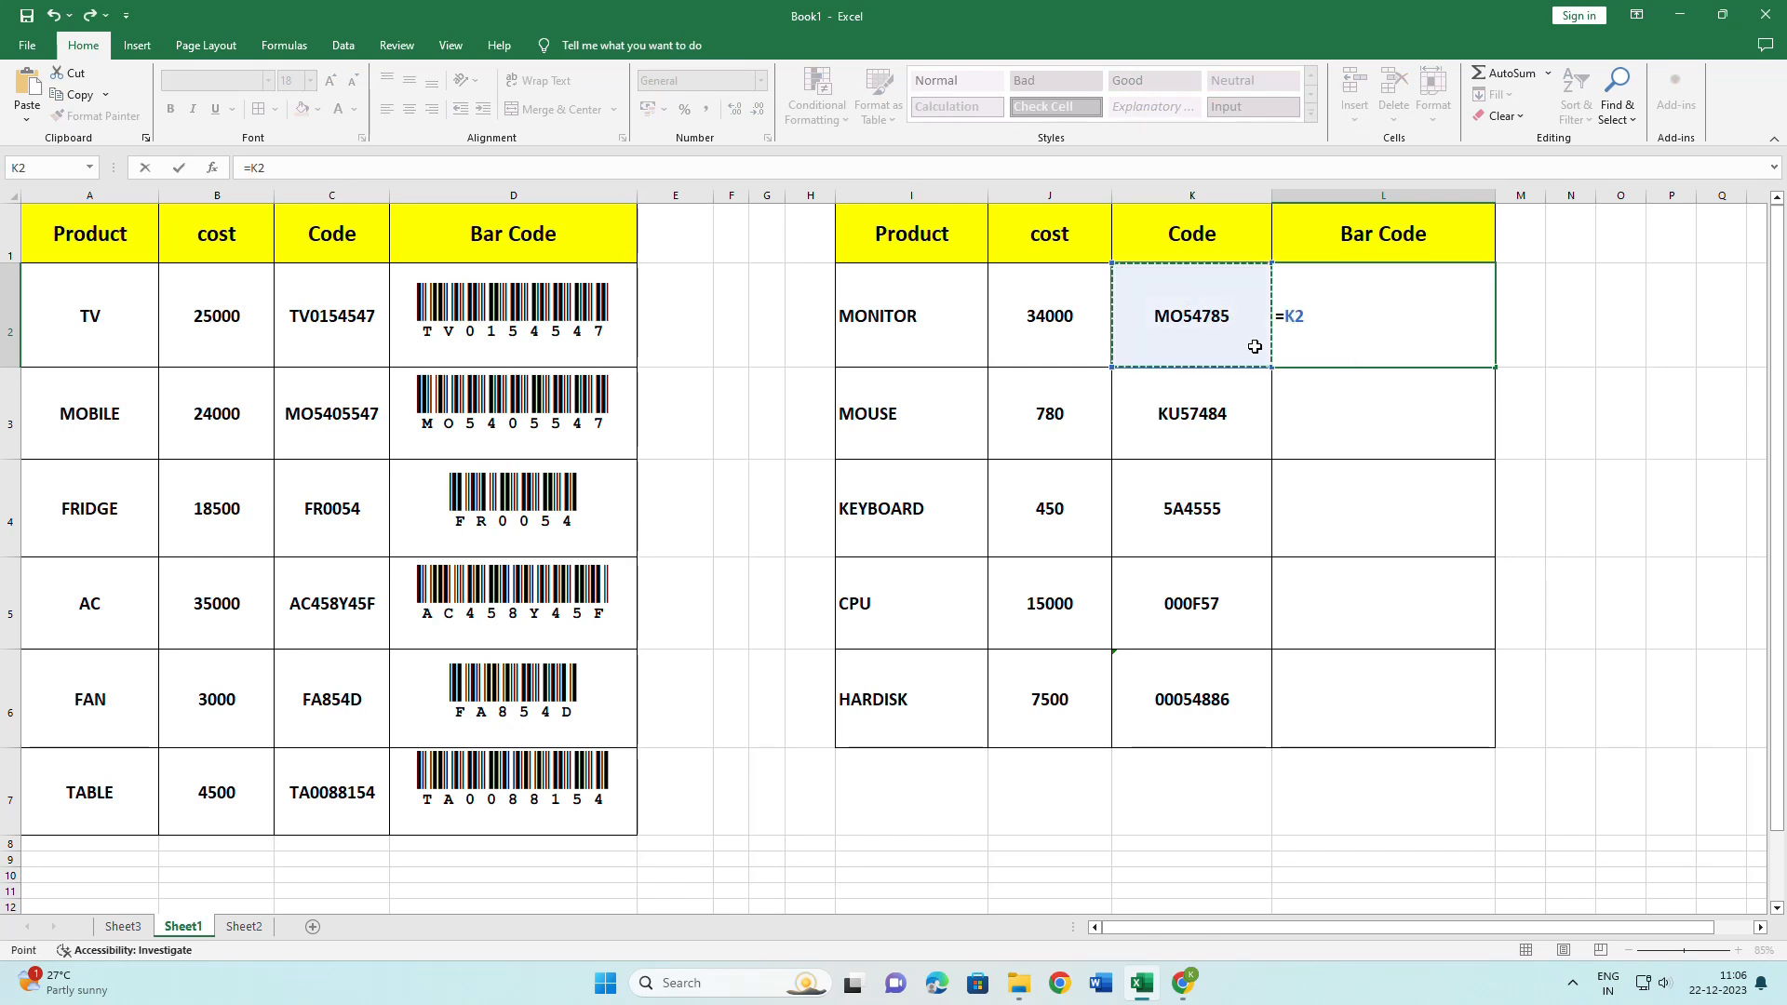
{"action": "key", "text": "Return"}
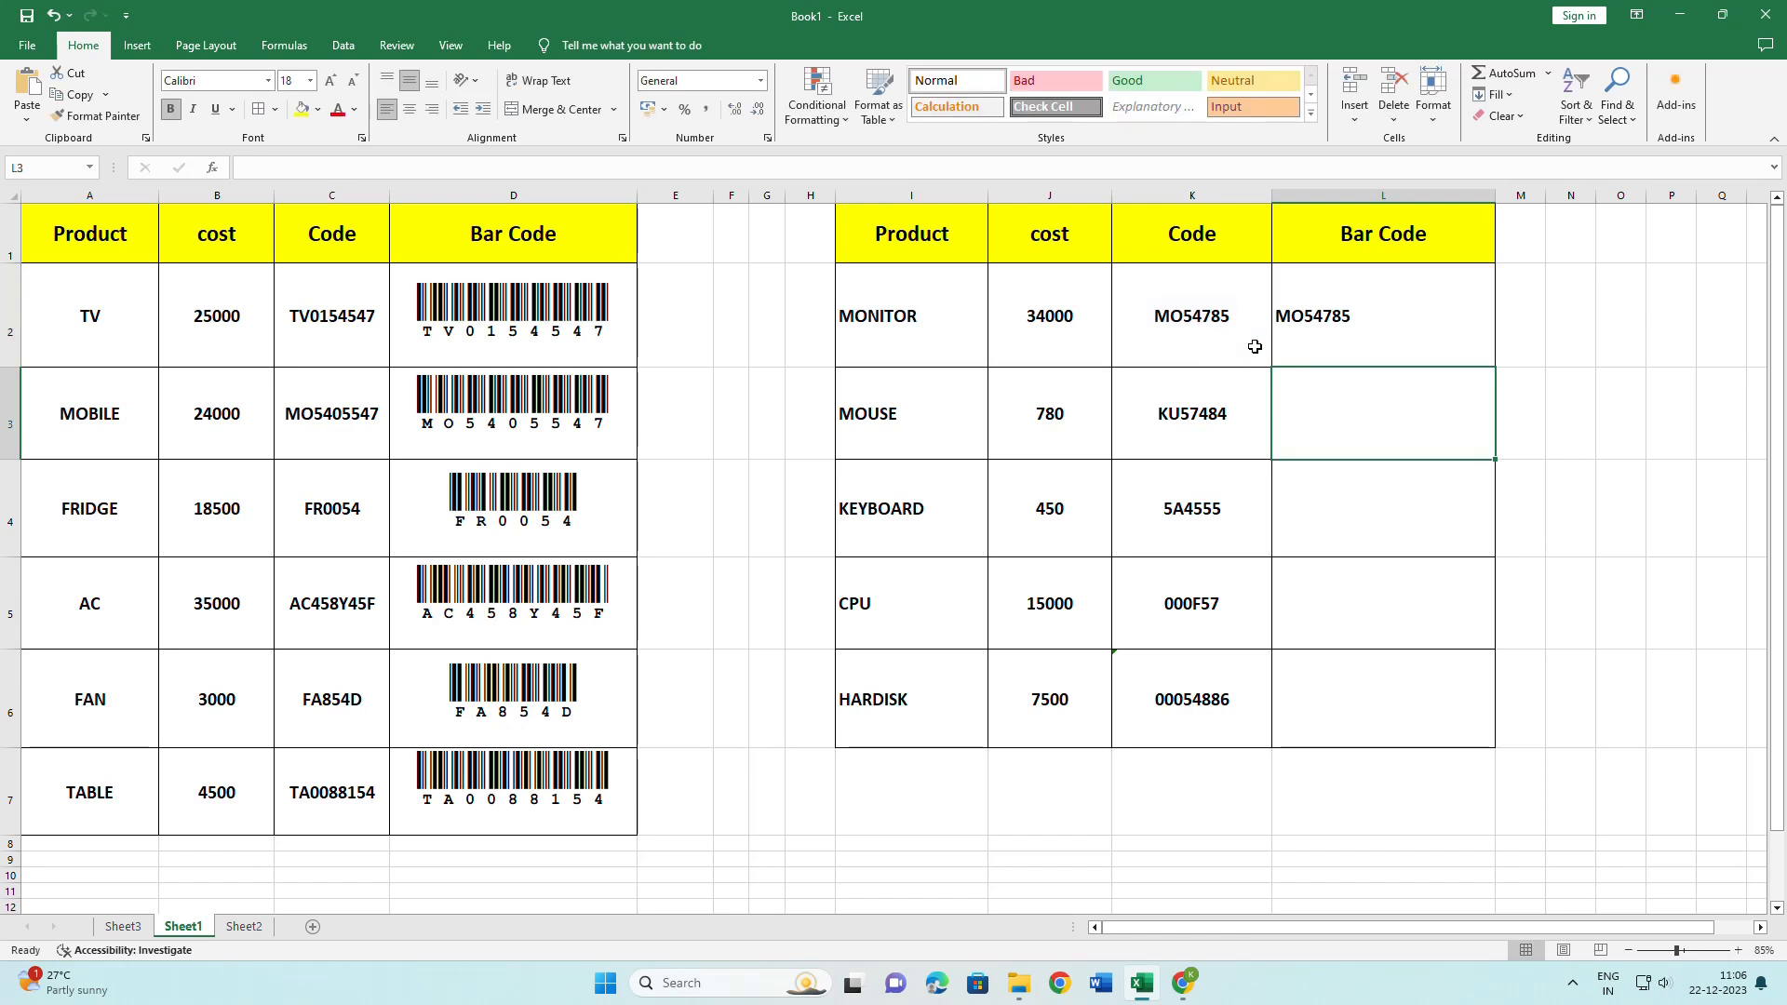
{"action": "left_click", "coordinate": [1385, 322]}
{"action": "left_click_drag", "start_coordinate": [1495, 366], "coordinate": [1499, 723]}
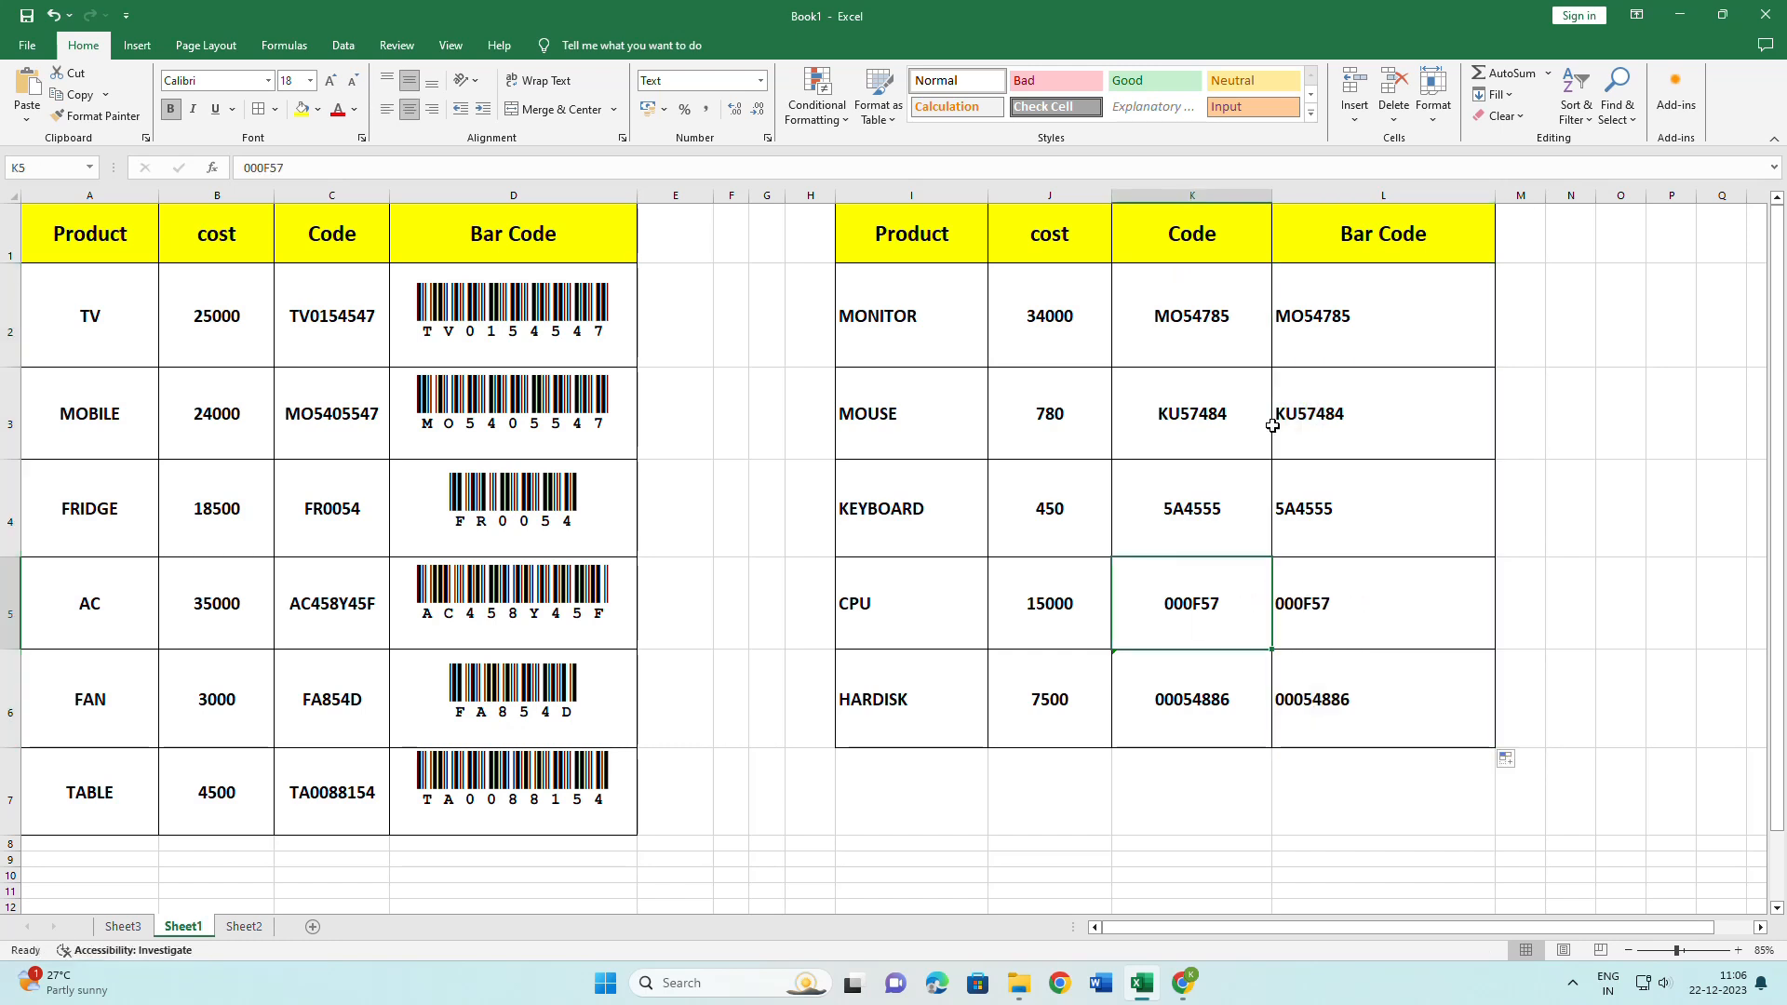
{"action": "left_click_drag", "start_coordinate": [1341, 507], "coordinate": [1350, 702]}
{"action": "left_click", "coordinate": [1555, 578]}
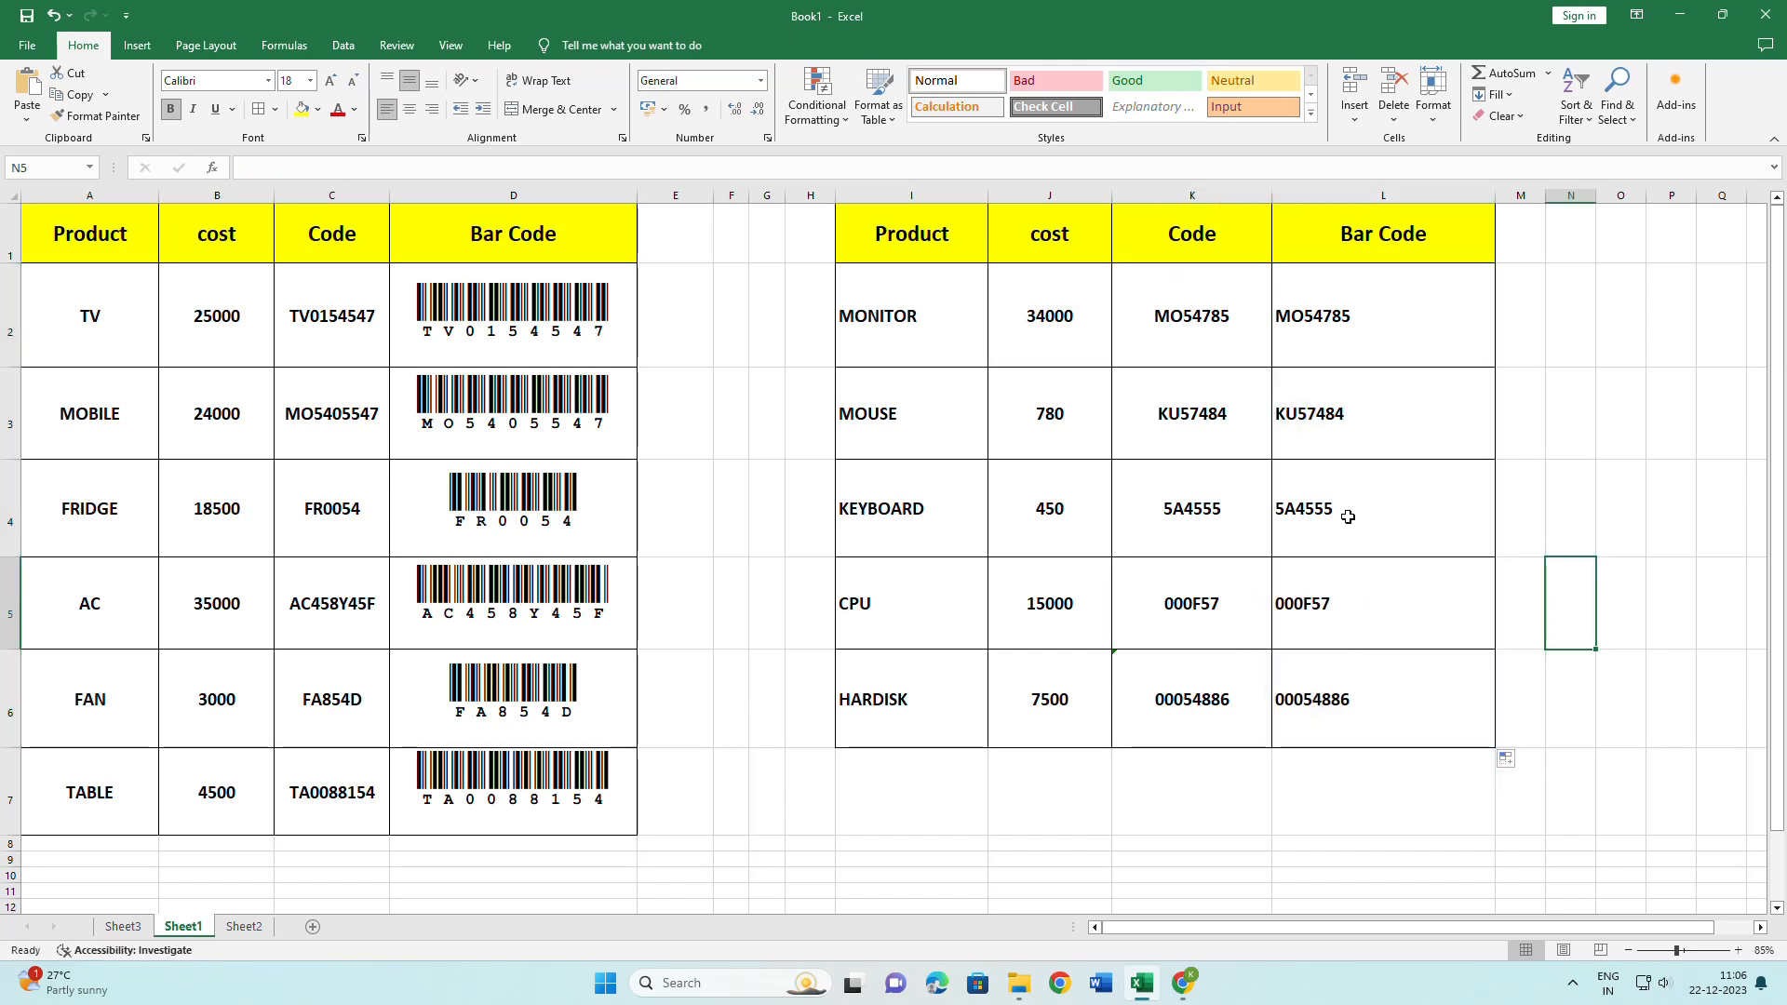
{"action": "left_click_drag", "start_coordinate": [1361, 317], "coordinate": [1377, 710]}
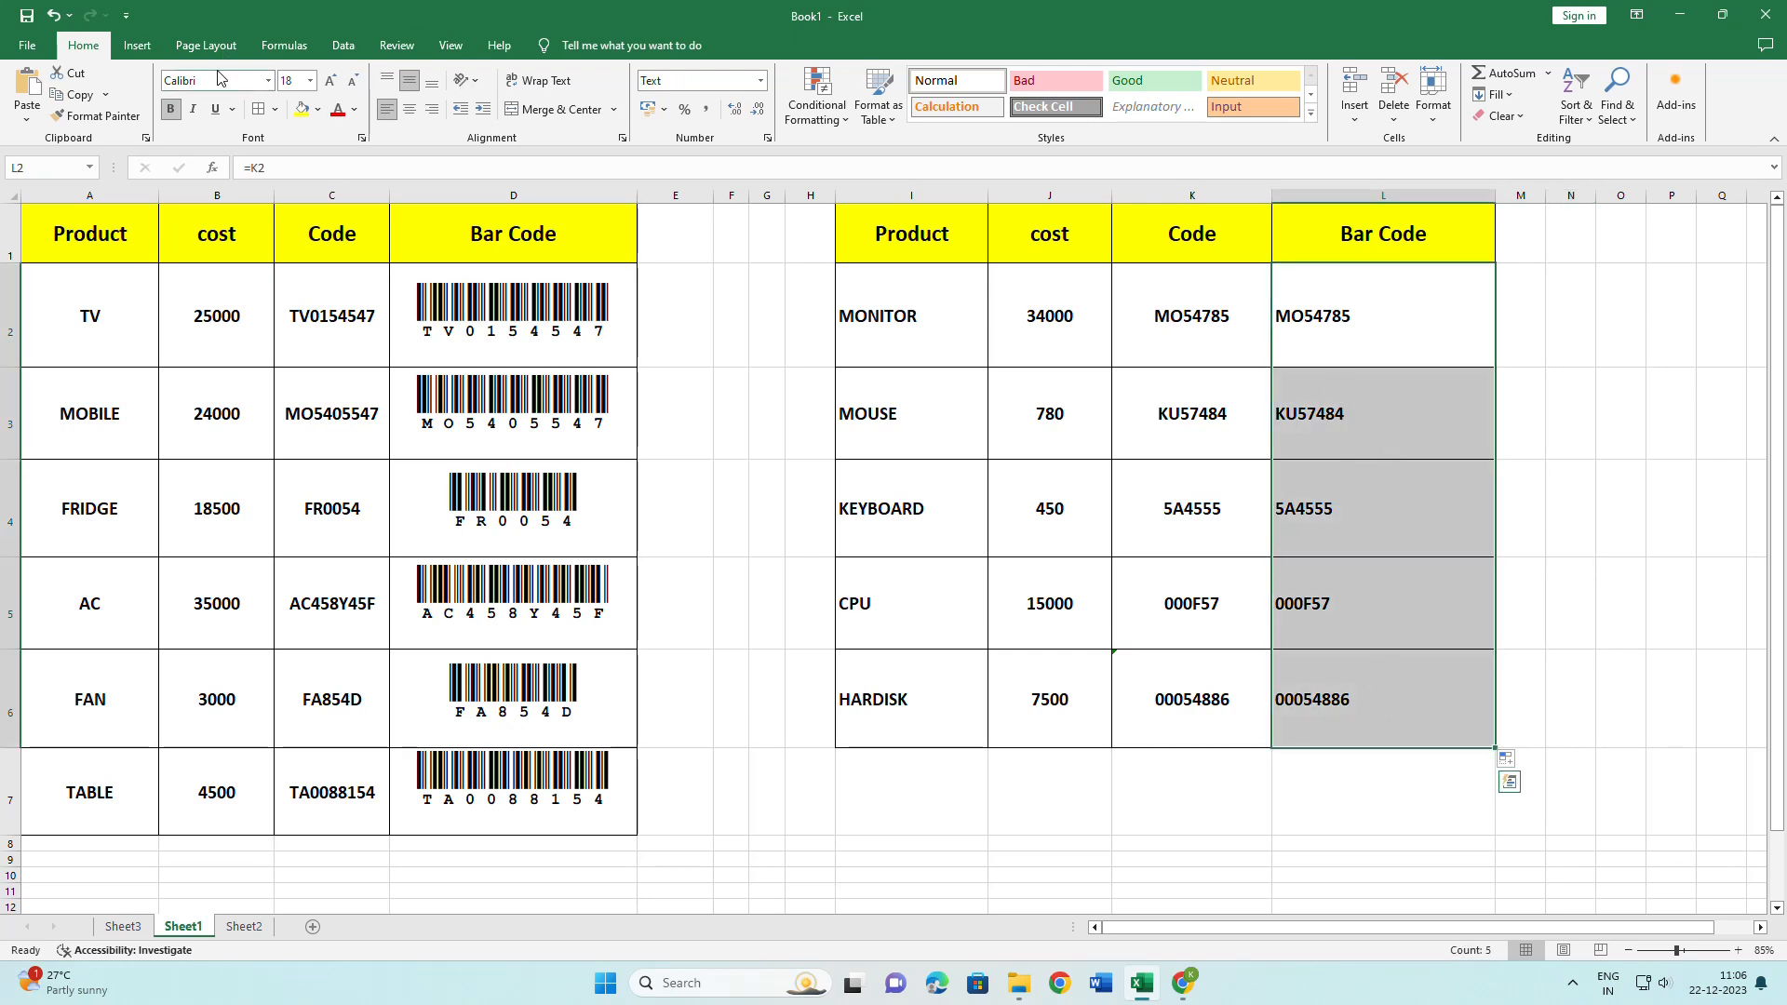
Give L2:L6 the CIA Code 39 Medium font, bold and centred.
{"action": "left_click", "coordinate": [268, 80]}
{"action": "scroll", "coordinate": [275, 214], "scroll_direction": "down", "scroll_amount": 10}
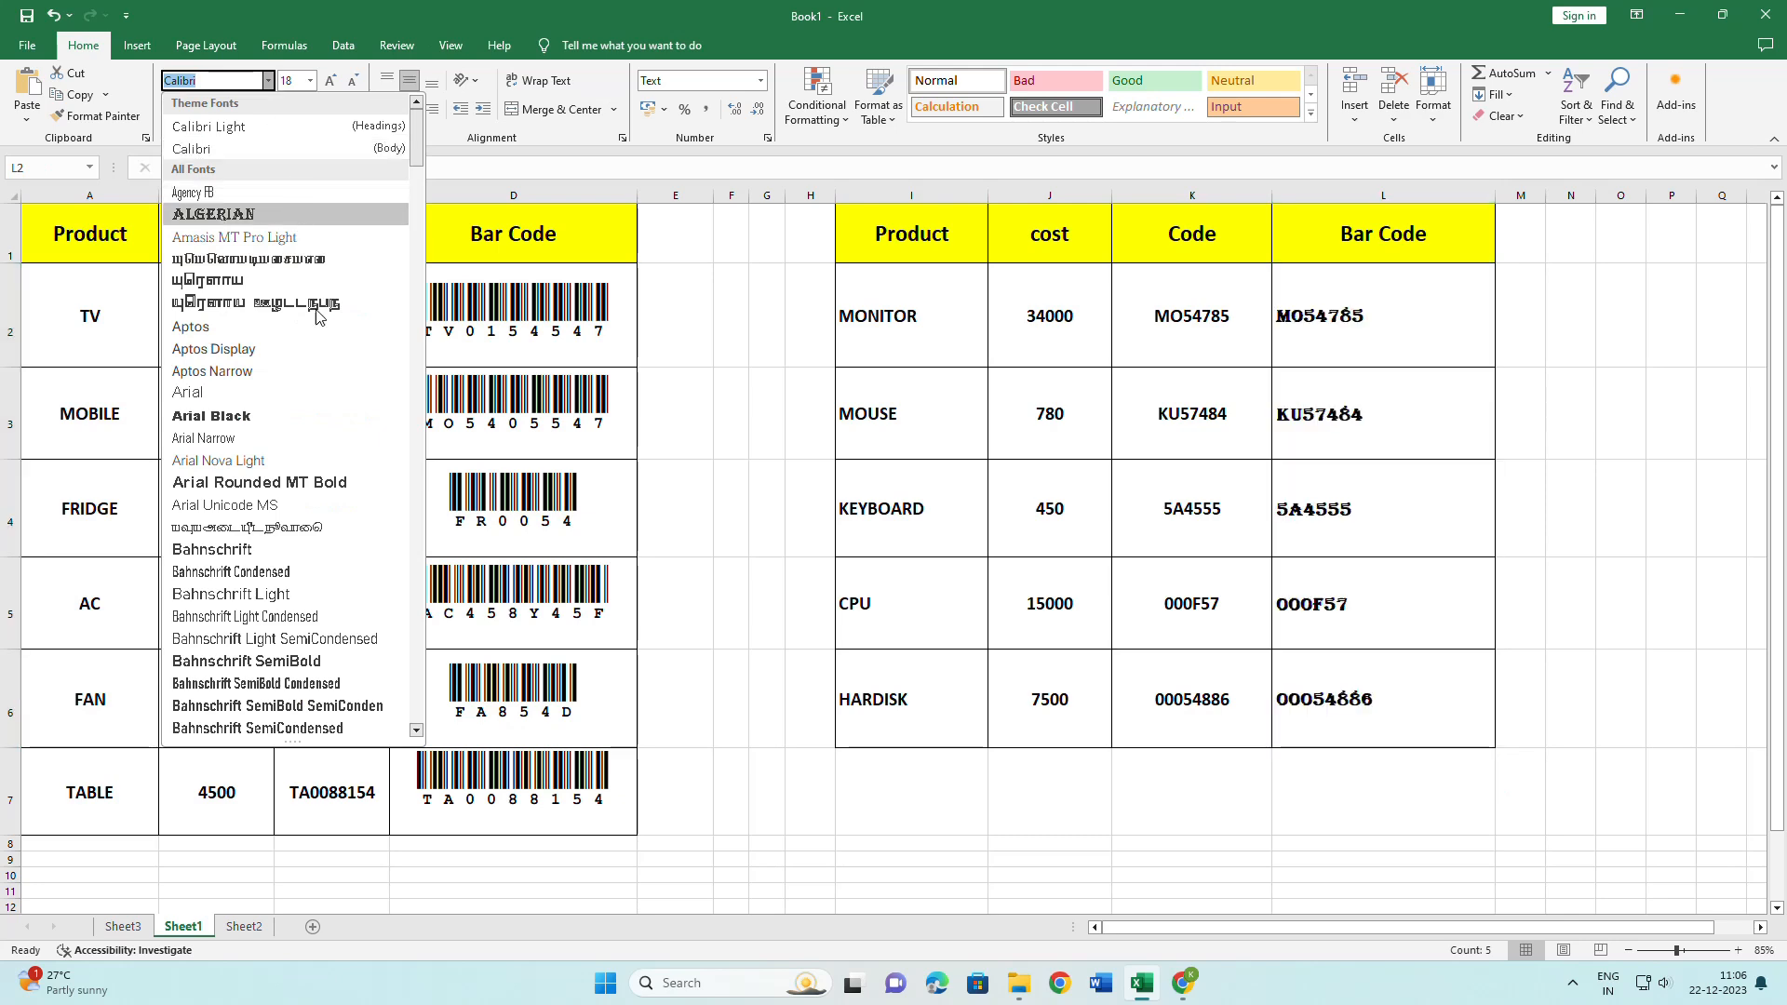
{"action": "scroll", "coordinate": [277, 372], "scroll_direction": "down", "scroll_amount": 9}
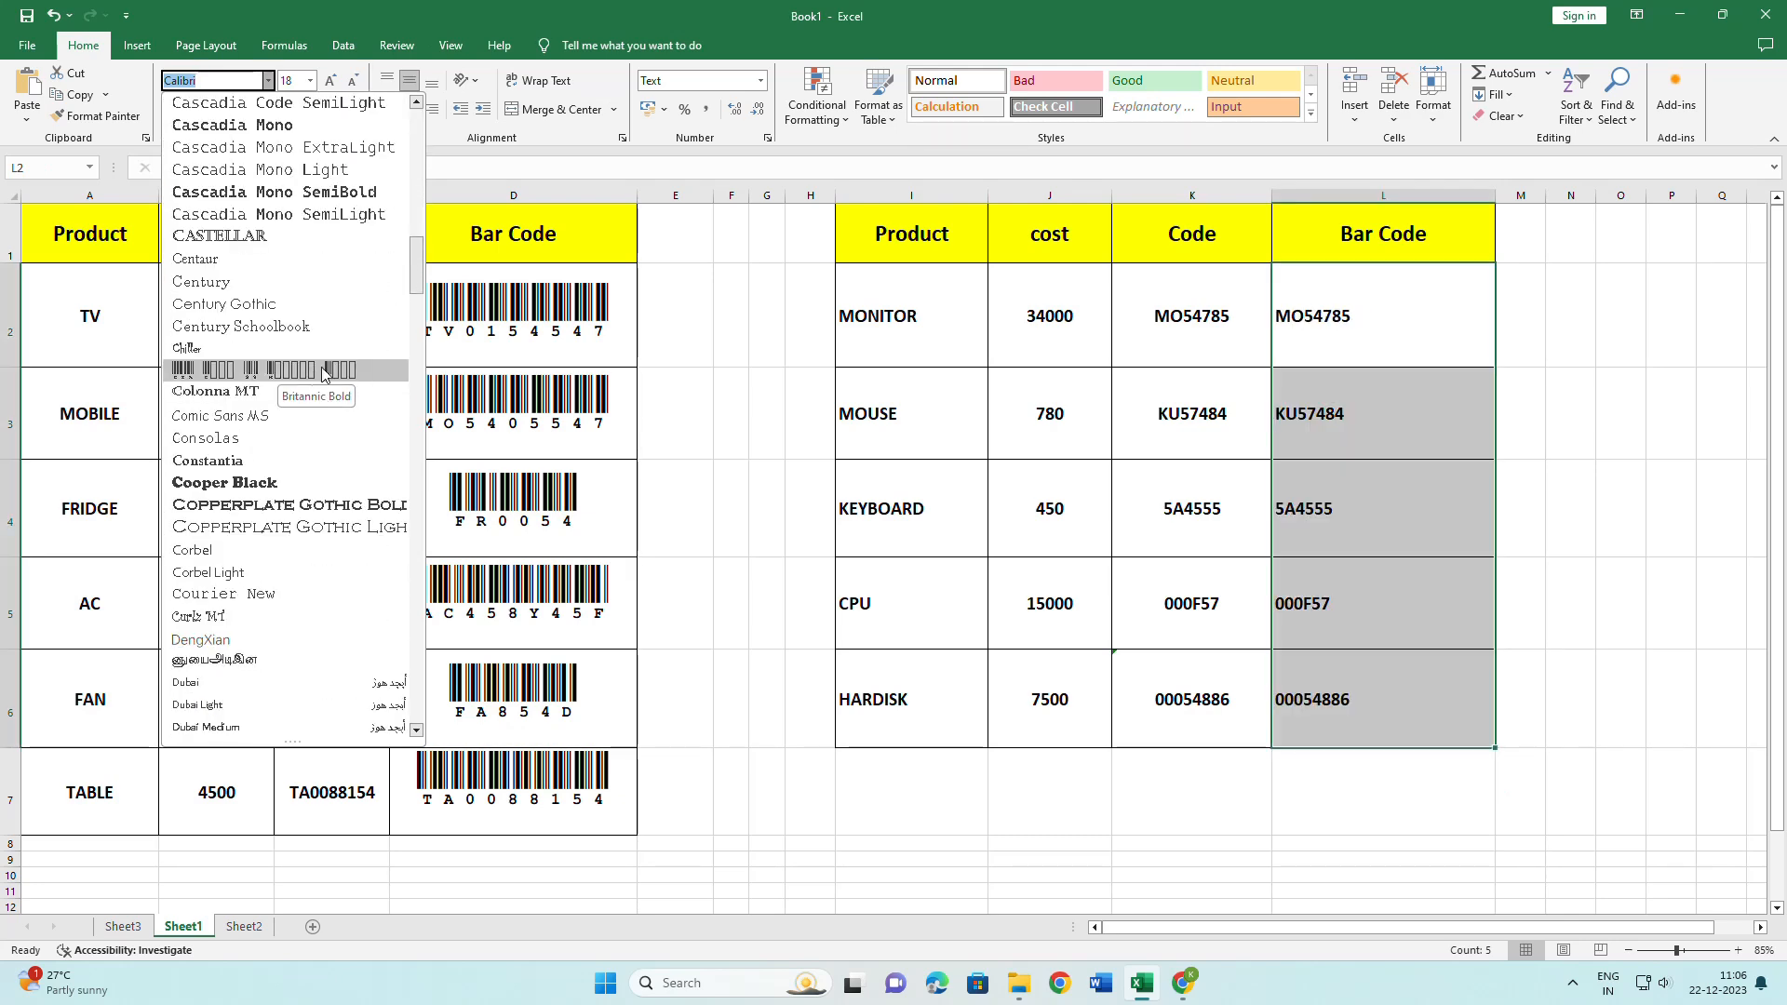
{"action": "left_click", "coordinate": [352, 371]}
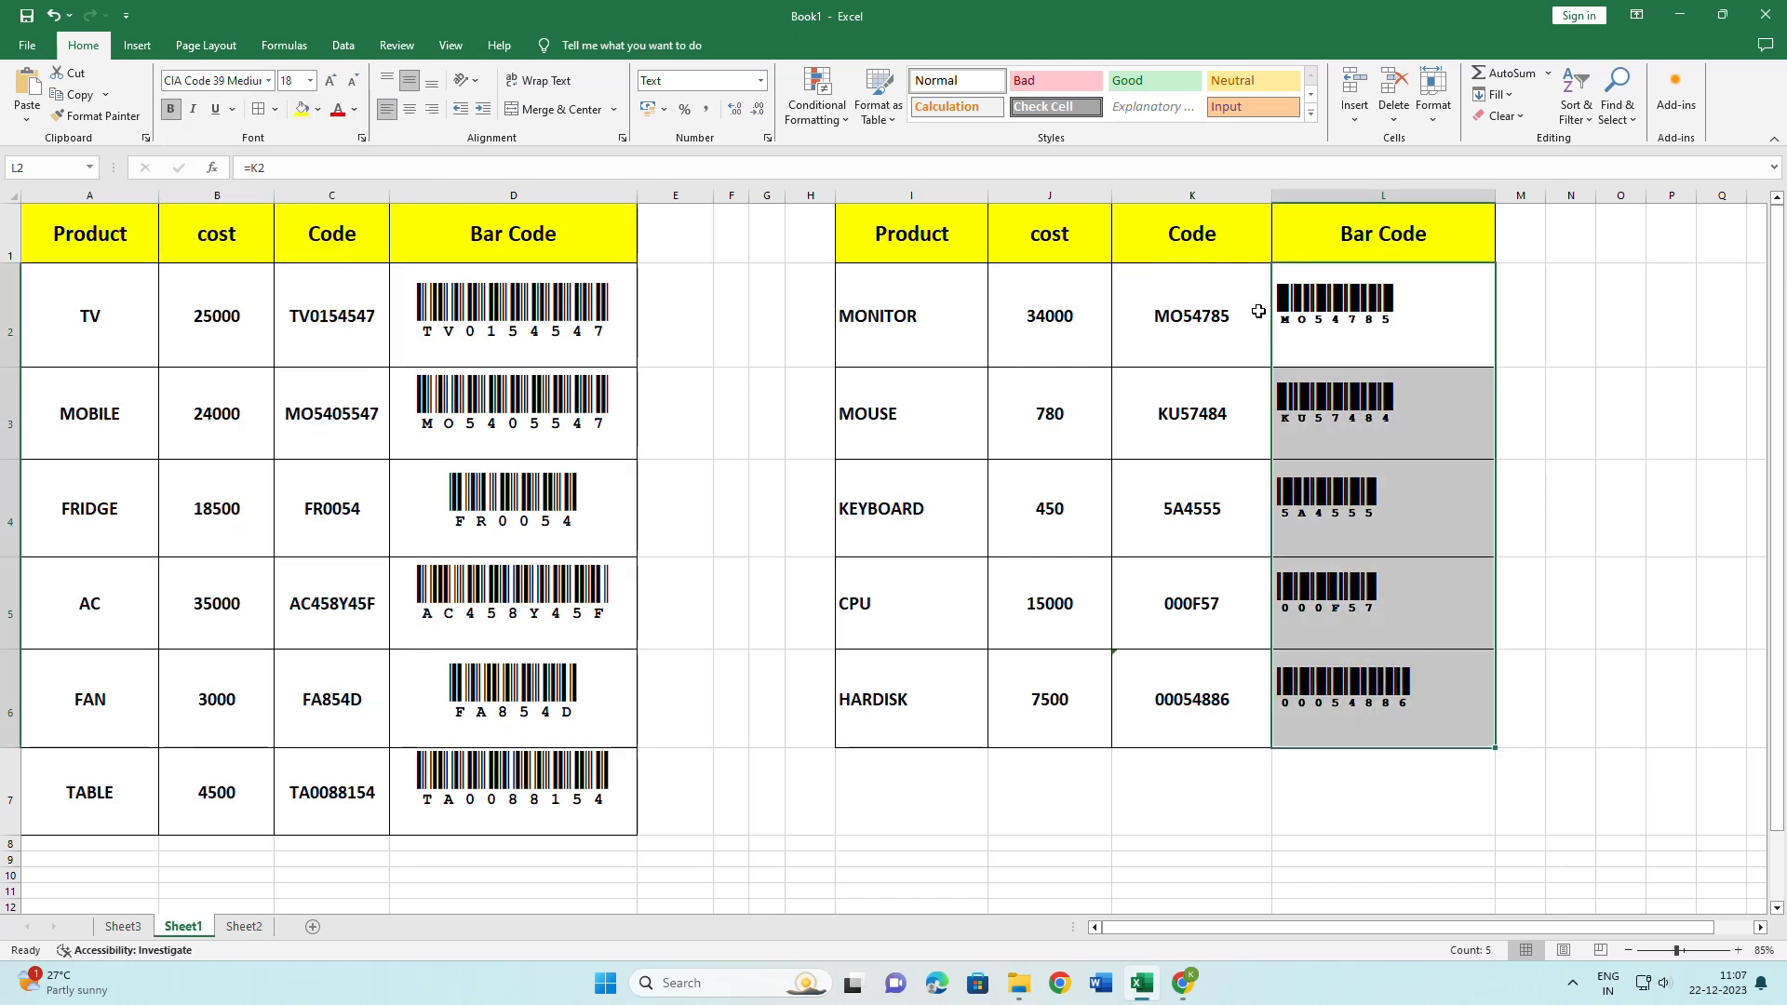
{"action": "left_click", "coordinate": [172, 110]}
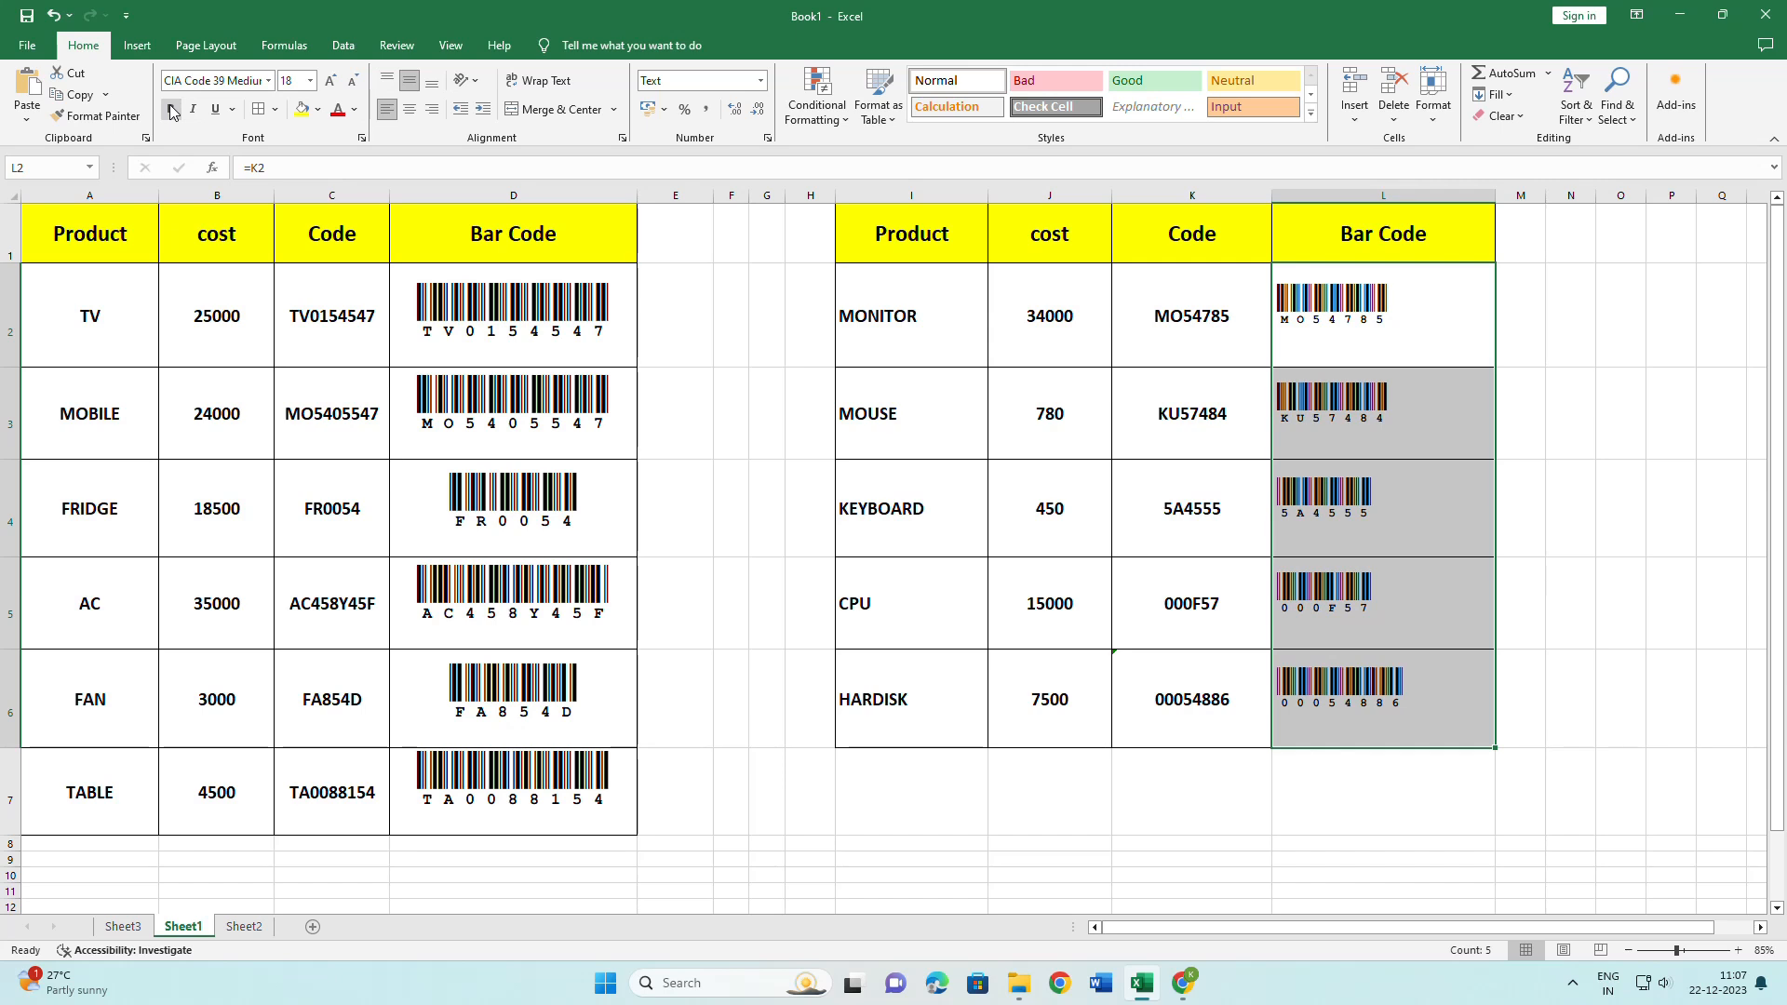
{"action": "left_click", "coordinate": [171, 110]}
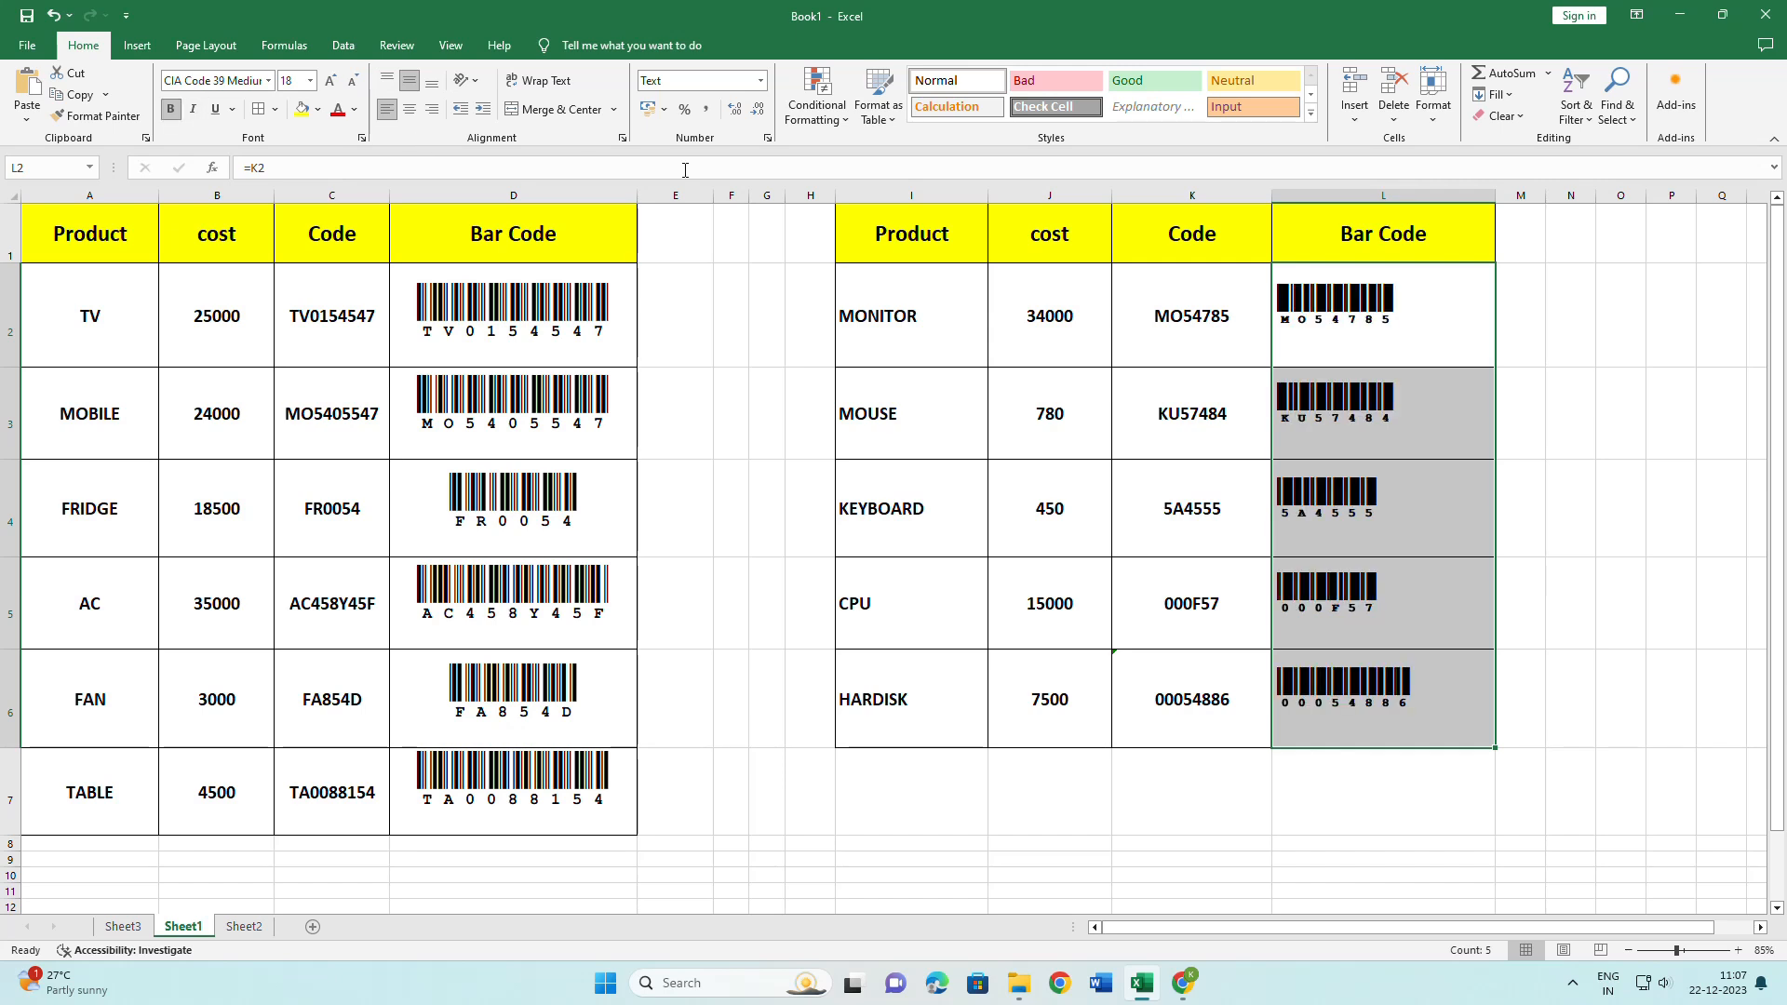
{"action": "left_click", "coordinate": [409, 109]}
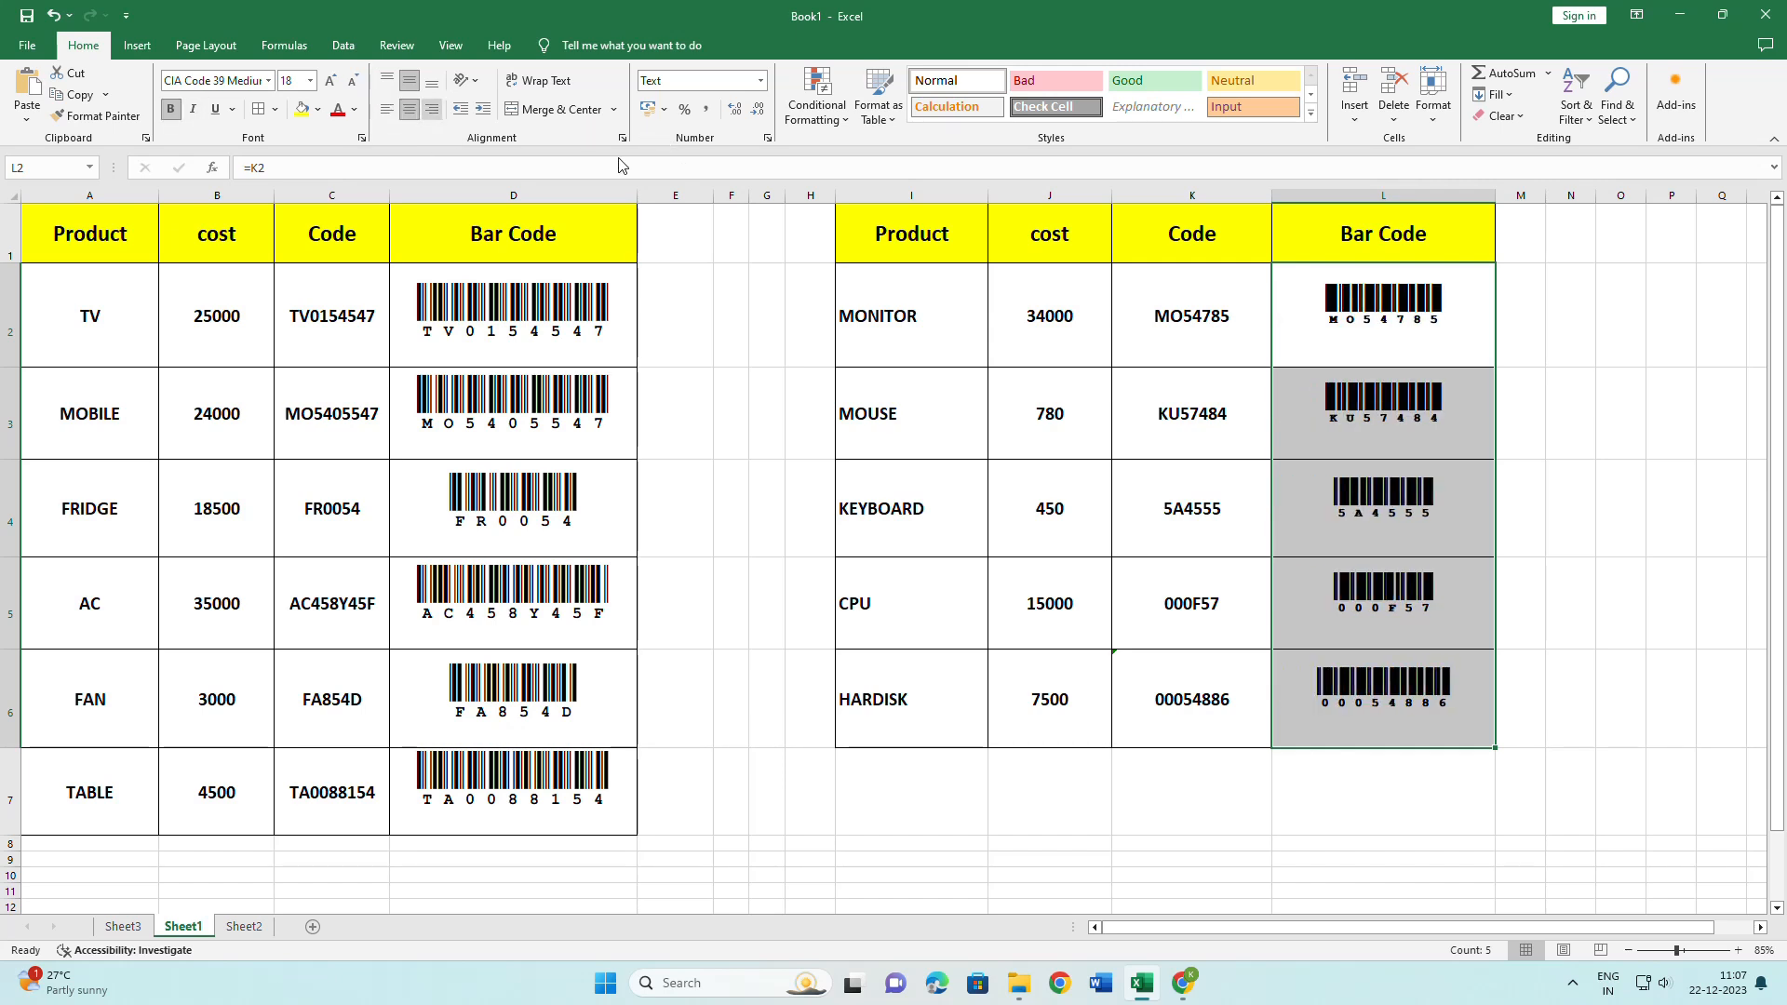
Reselect barcode cells L2:L6 and increase their font size.
{"action": "left_click", "coordinate": [1662, 582]}
{"action": "left_click", "coordinate": [1387, 345]}
{"action": "left_click_drag", "start_coordinate": [1359, 343], "coordinate": [1395, 700]}
{"action": "left_click", "coordinate": [330, 80]}
{"action": "left_click", "coordinate": [331, 80]}
Increase the barcode font size further and deselect the barcode cells.
{"action": "left_click", "coordinate": [1563, 418]}
{"action": "left_click_drag", "start_coordinate": [1447, 326], "coordinate": [1457, 670]}
{"action": "left_click", "coordinate": [1666, 595]}
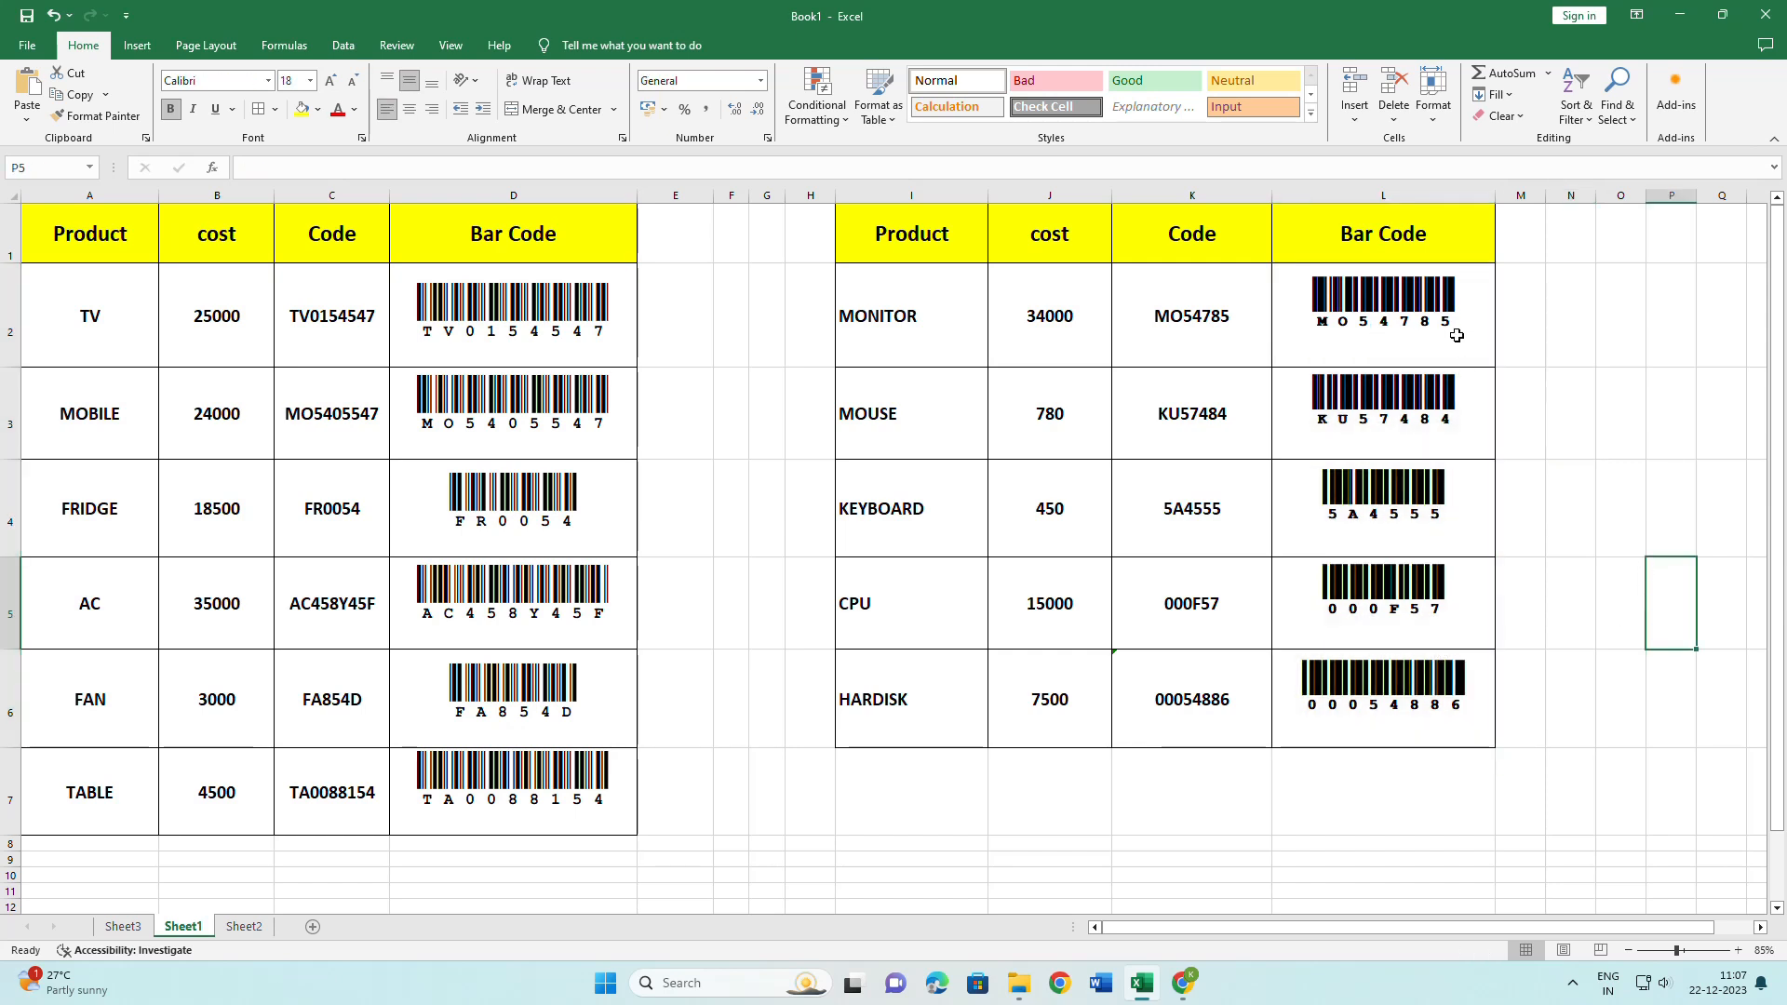
Change codes K2:K5 to 154TH, 54SDF5465, FD and FGDFGDFG8.
{"action": "left_click", "coordinate": [1164, 318]}
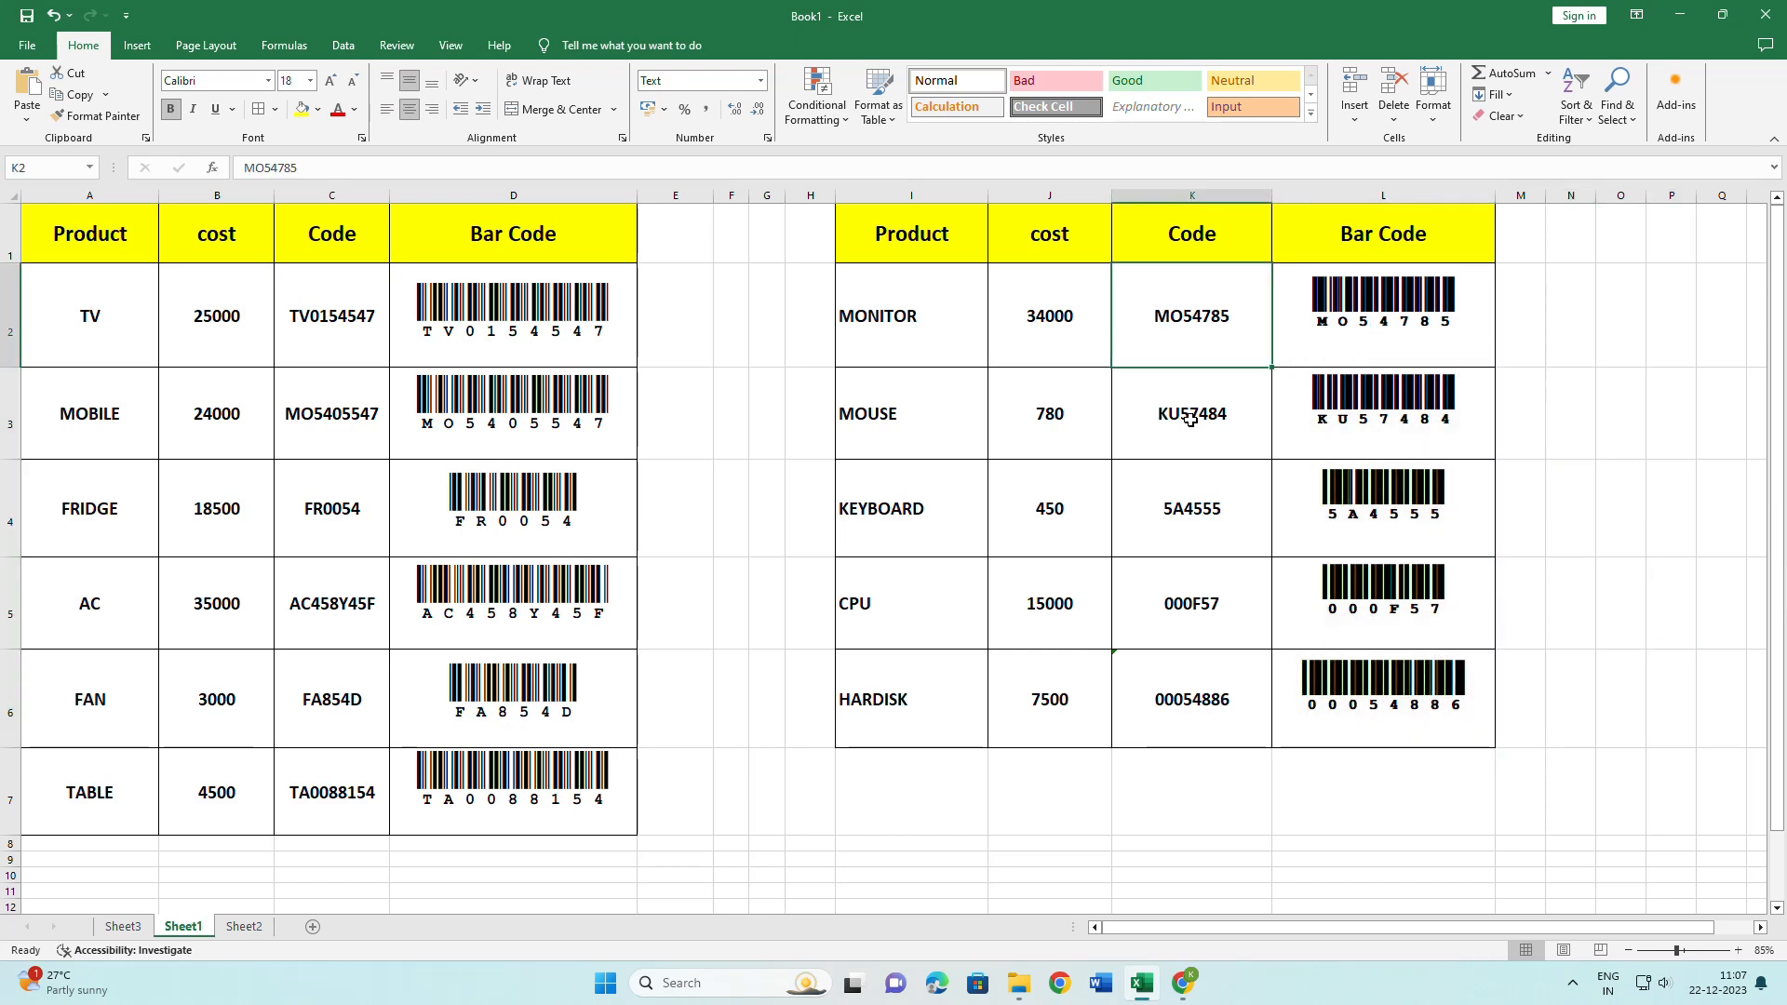
{"action": "type", "text": "154TH"}
{"action": "key", "text": "Return"}
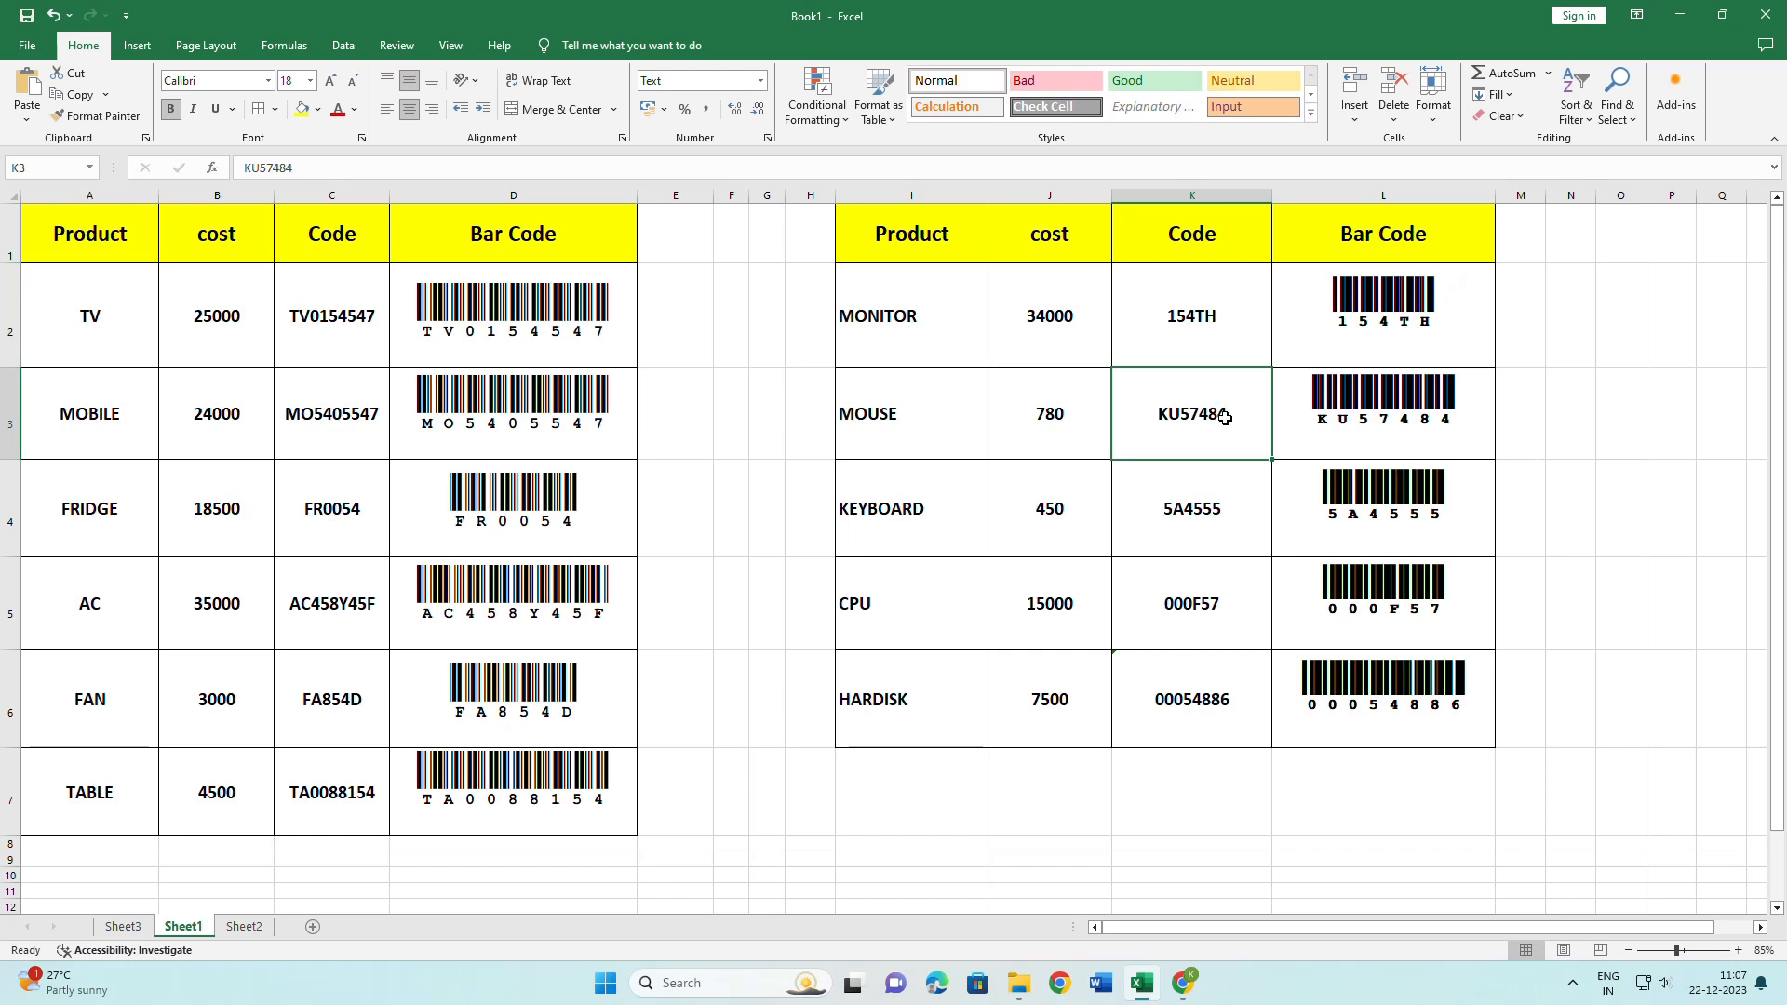
{"action": "type", "text": "54SDF5465"}
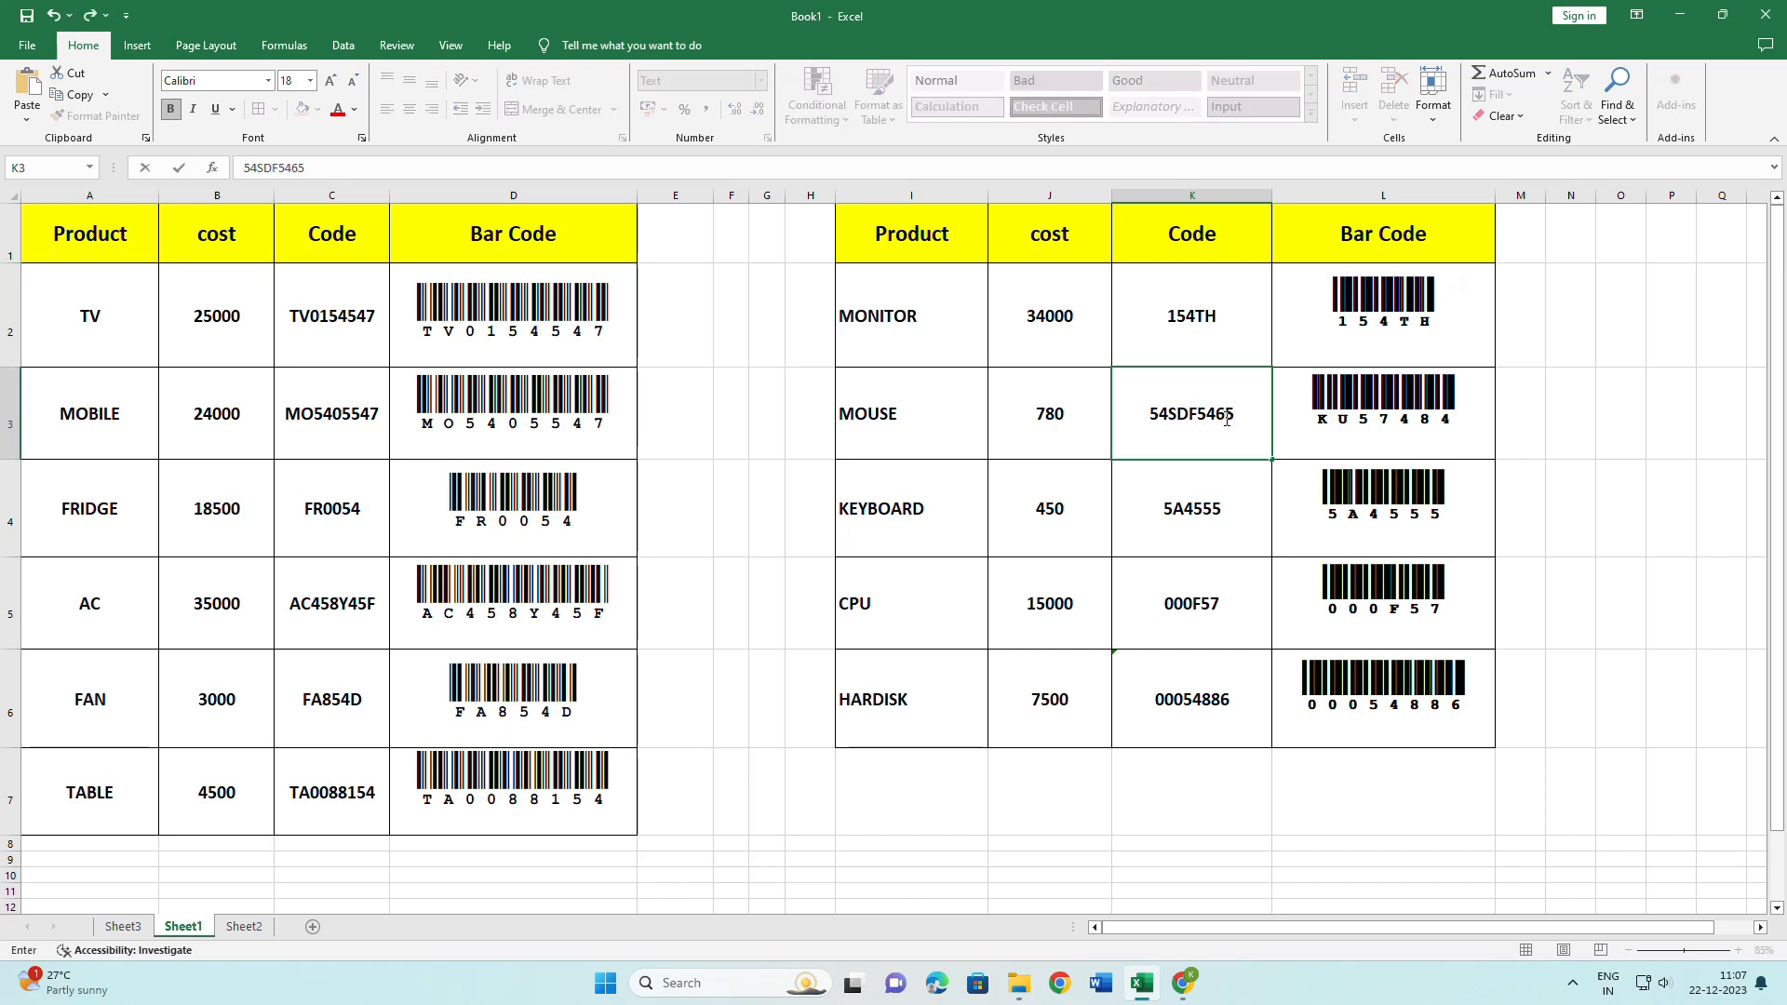
{"action": "key", "text": "Return"}
{"action": "type", "text": "FD"}
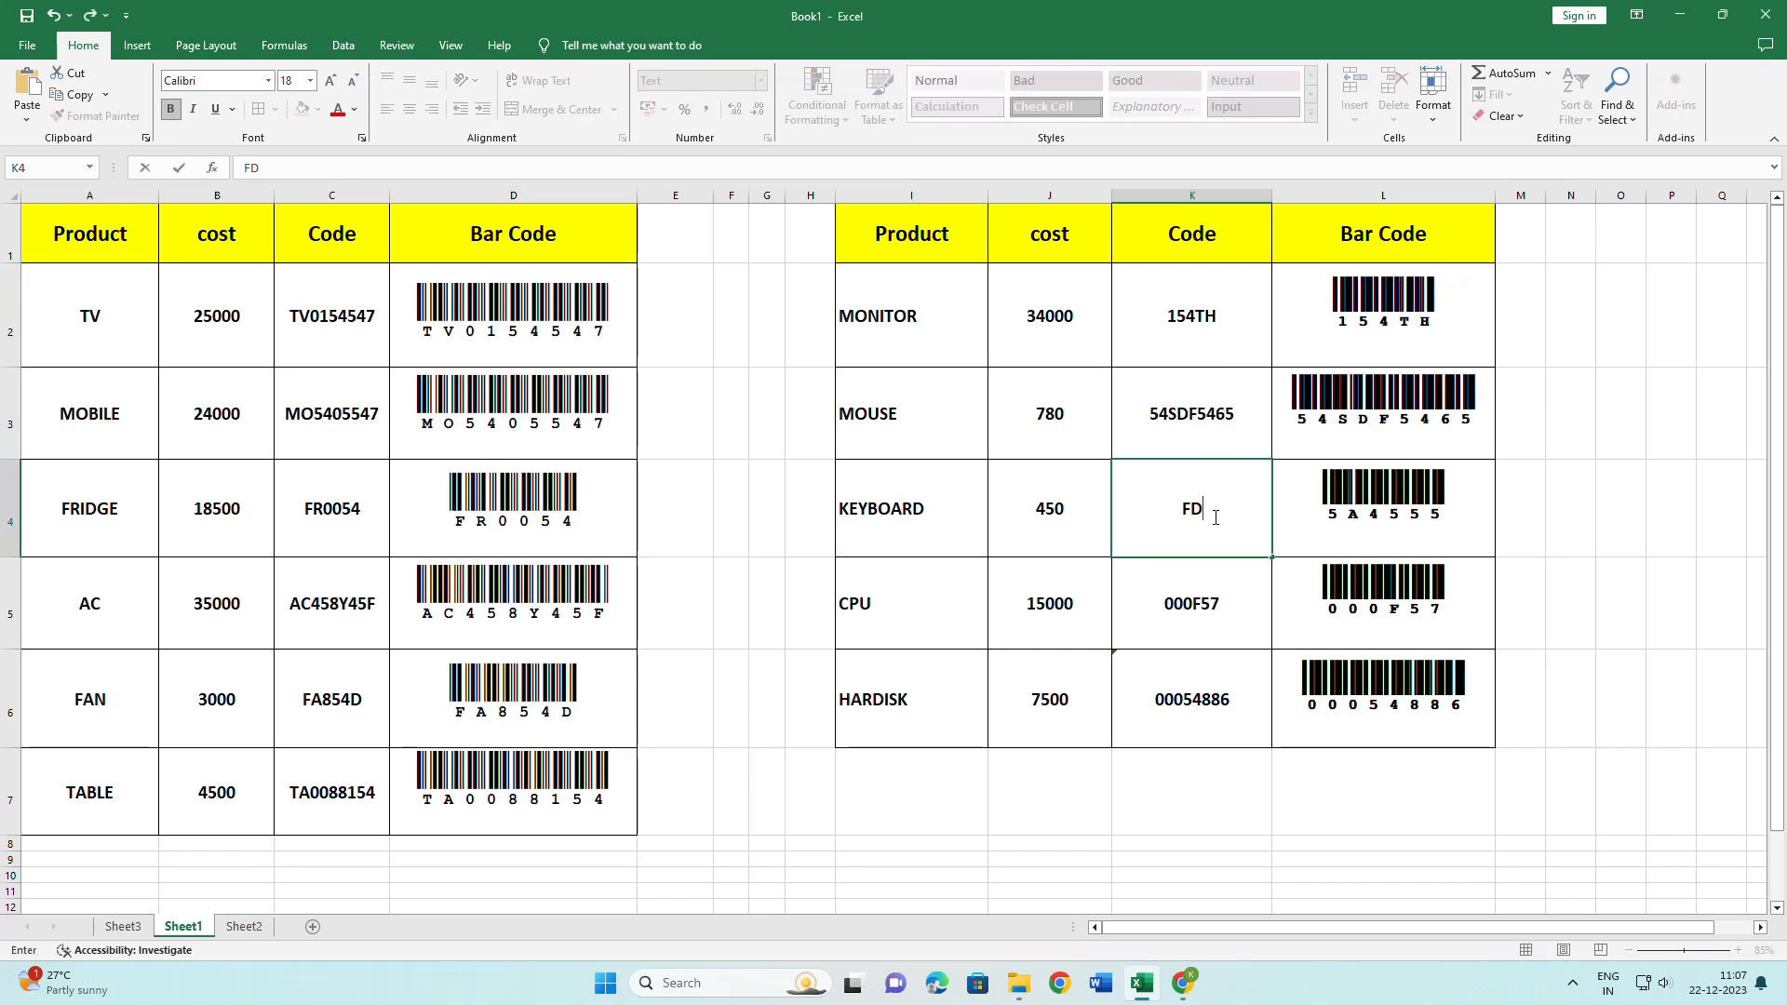
{"action": "key", "text": "Return"}
{"action": "type", "text": "FGDFGDFG8"}
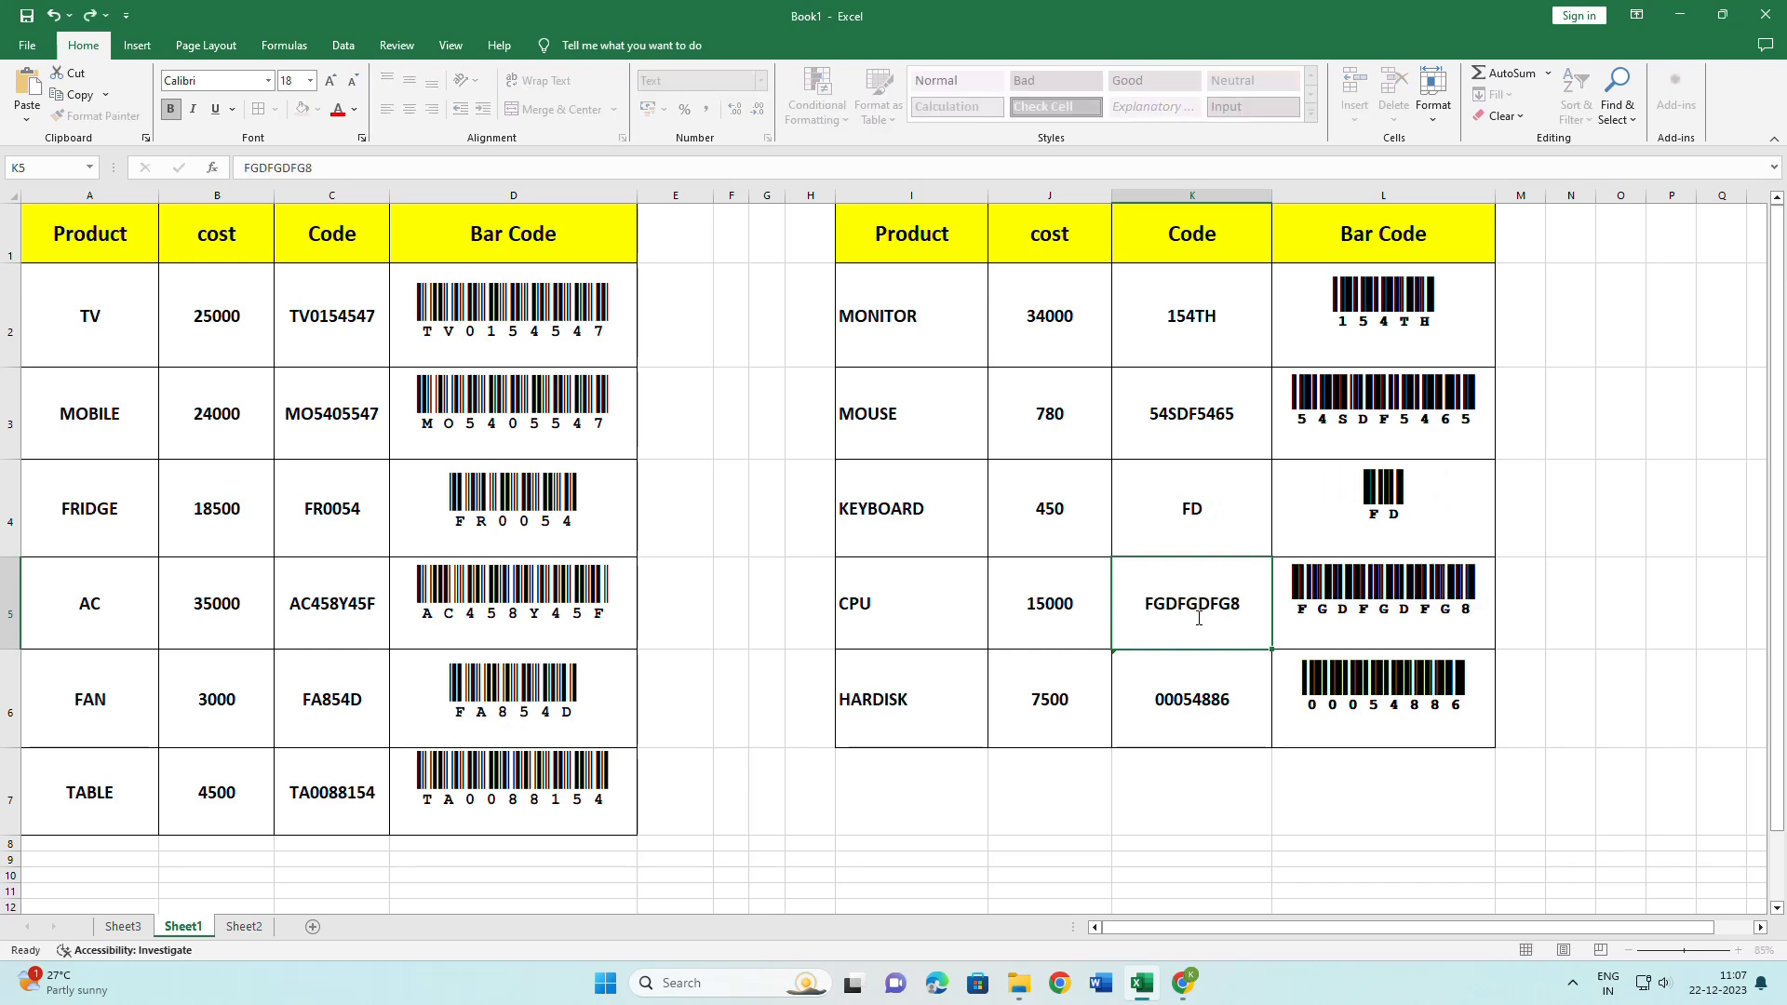
{"action": "key", "text": "Return"}
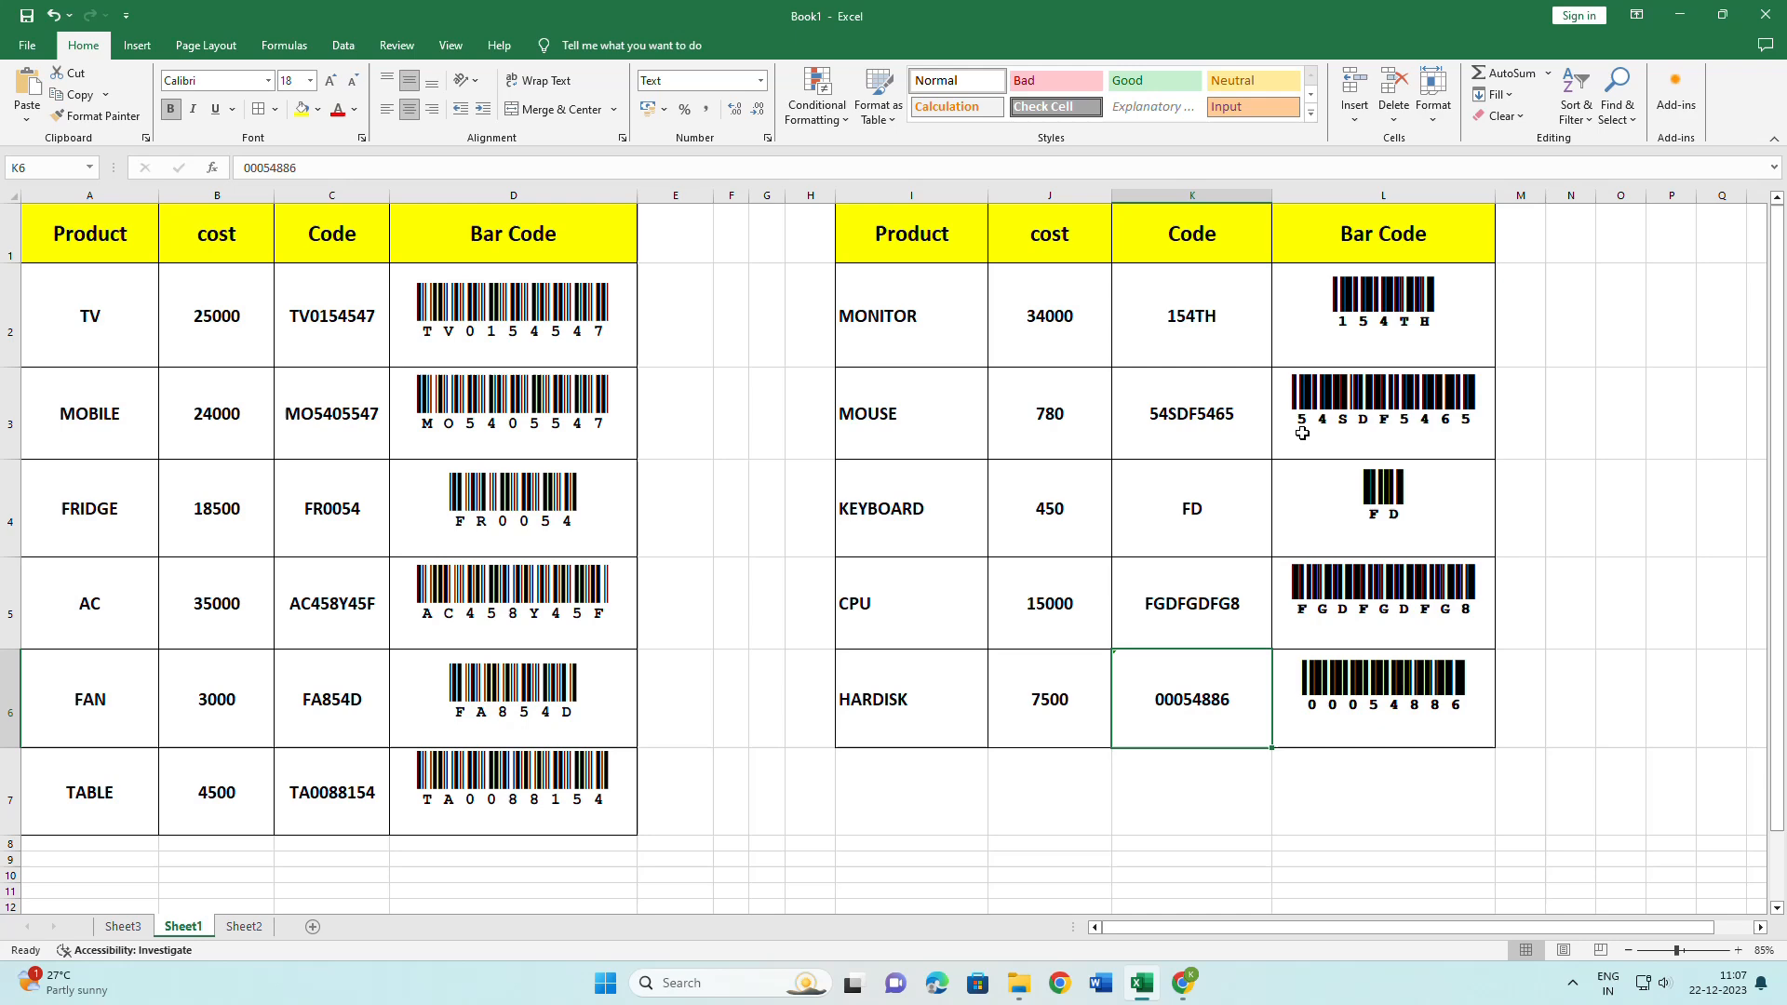
Go to the Sheet2 invoice and briefly open, then close, the Office Add-ins store.
{"action": "left_click", "coordinate": [244, 927]}
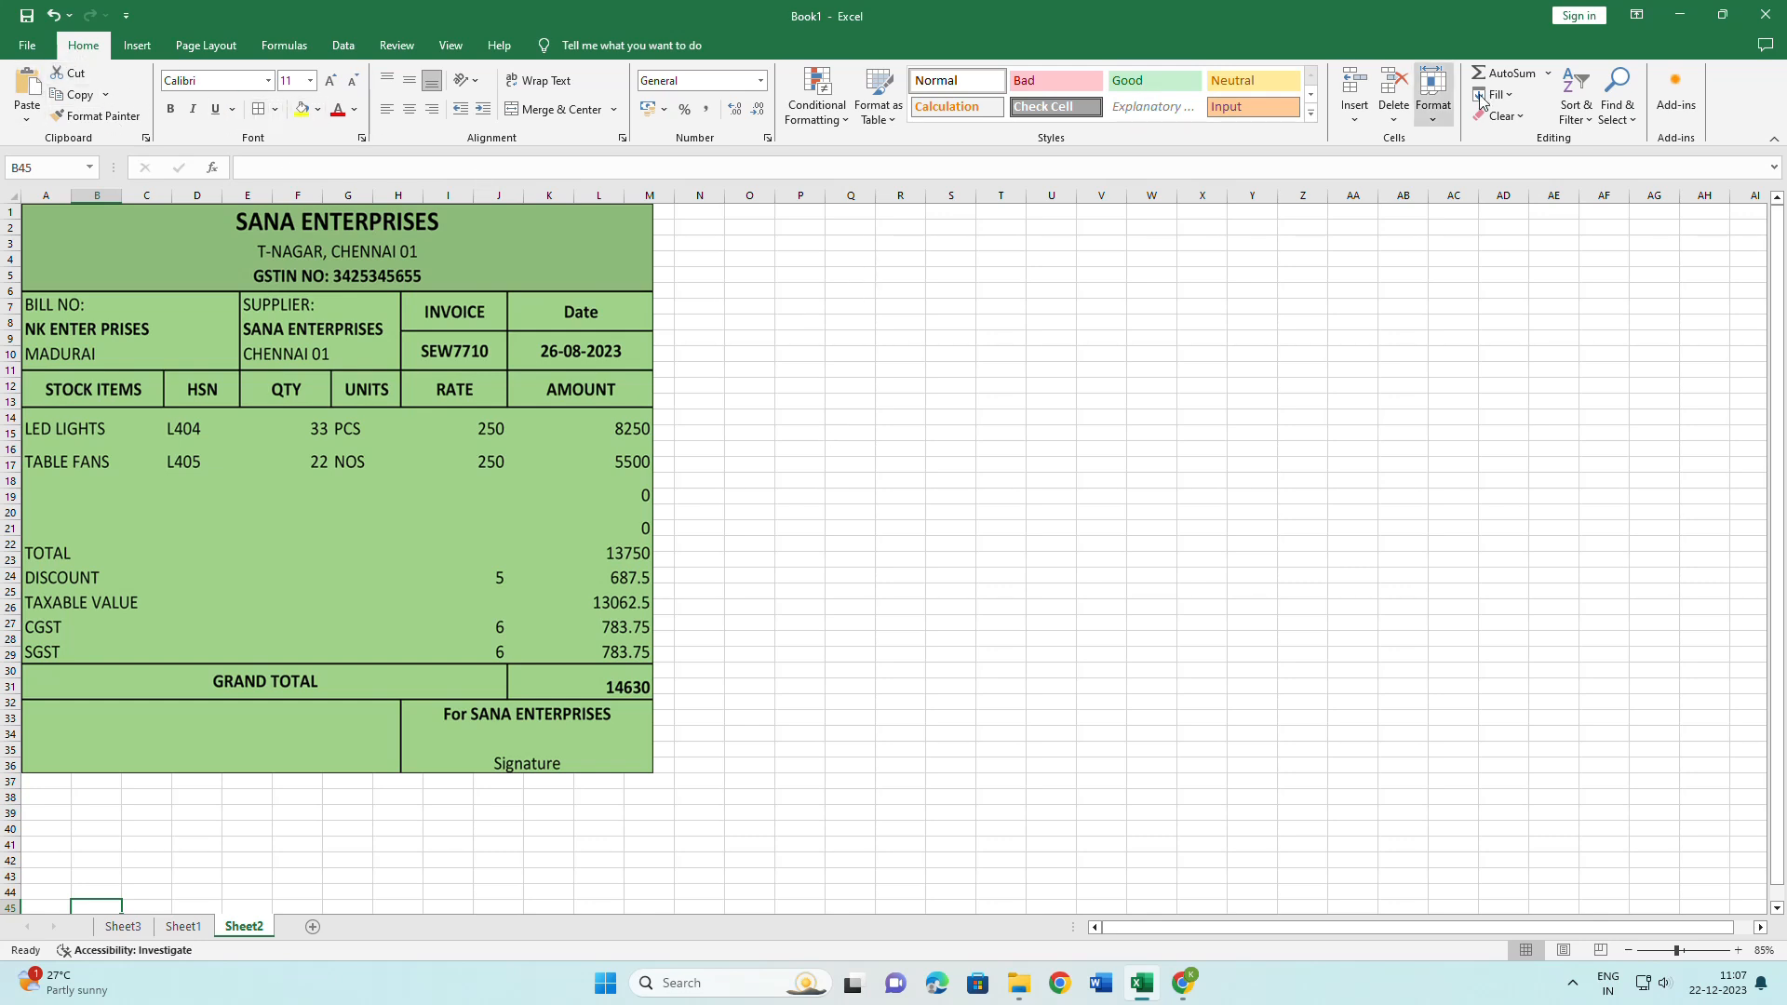
{"action": "left_click", "coordinate": [1687, 124]}
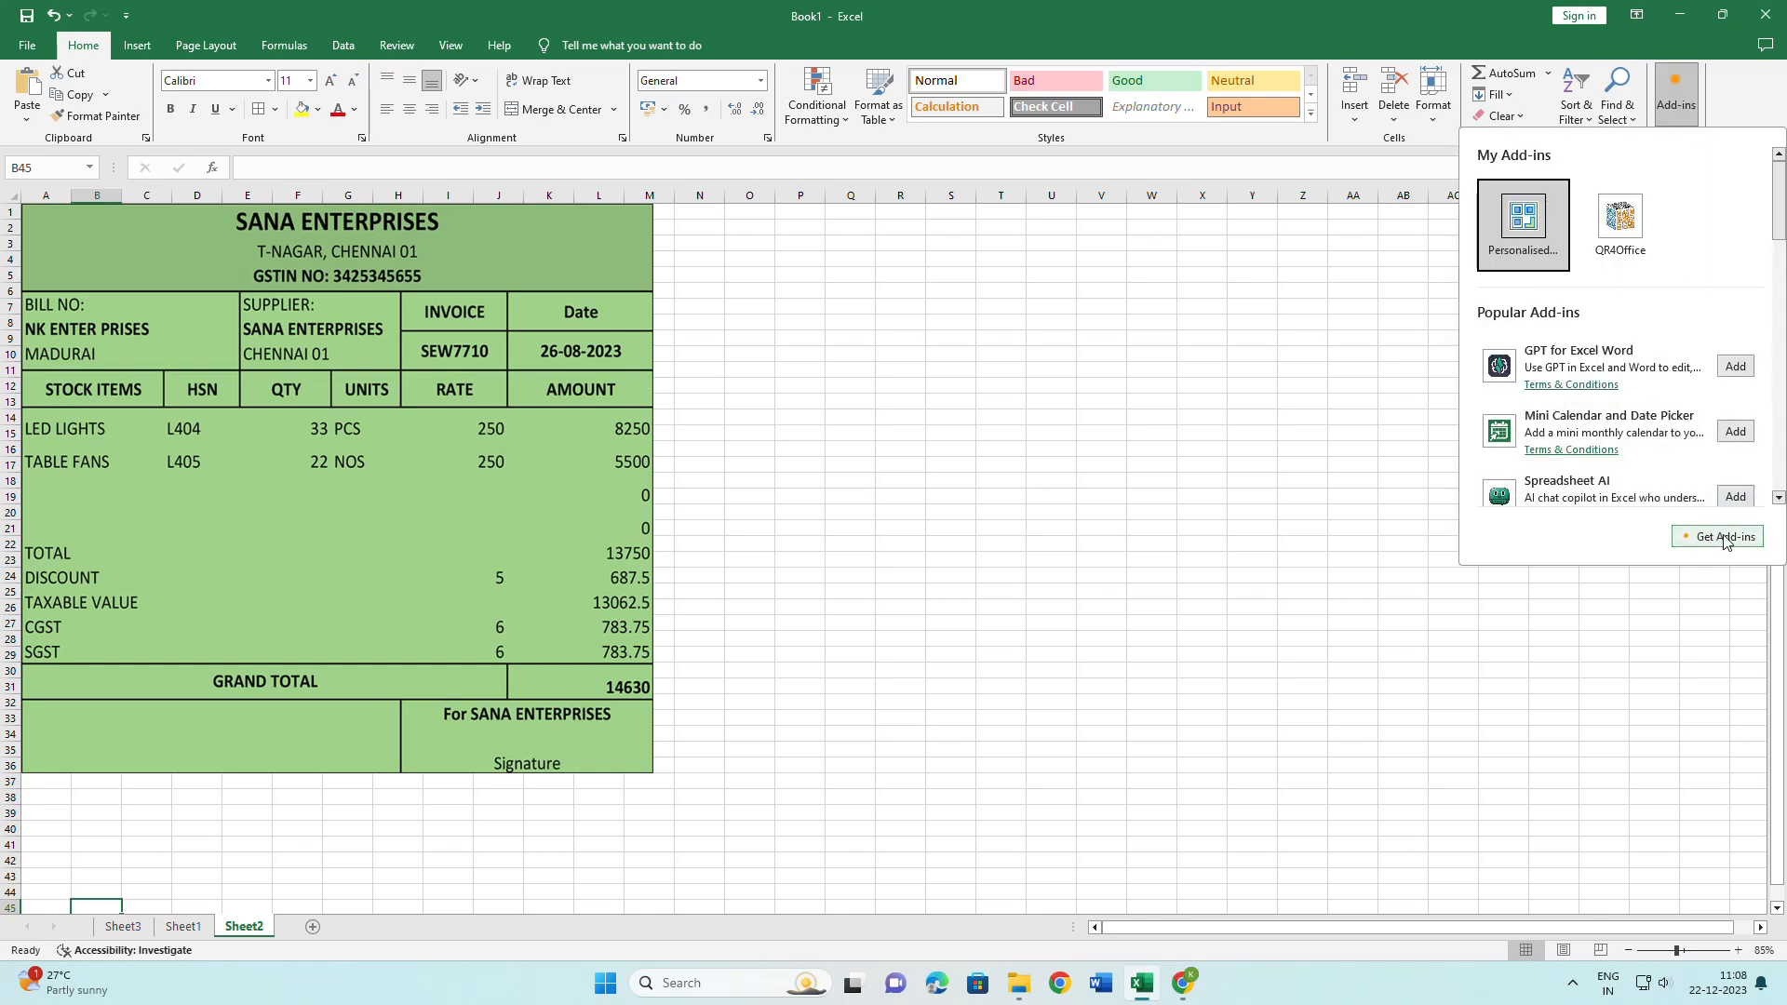
{"action": "left_click", "coordinate": [1737, 537]}
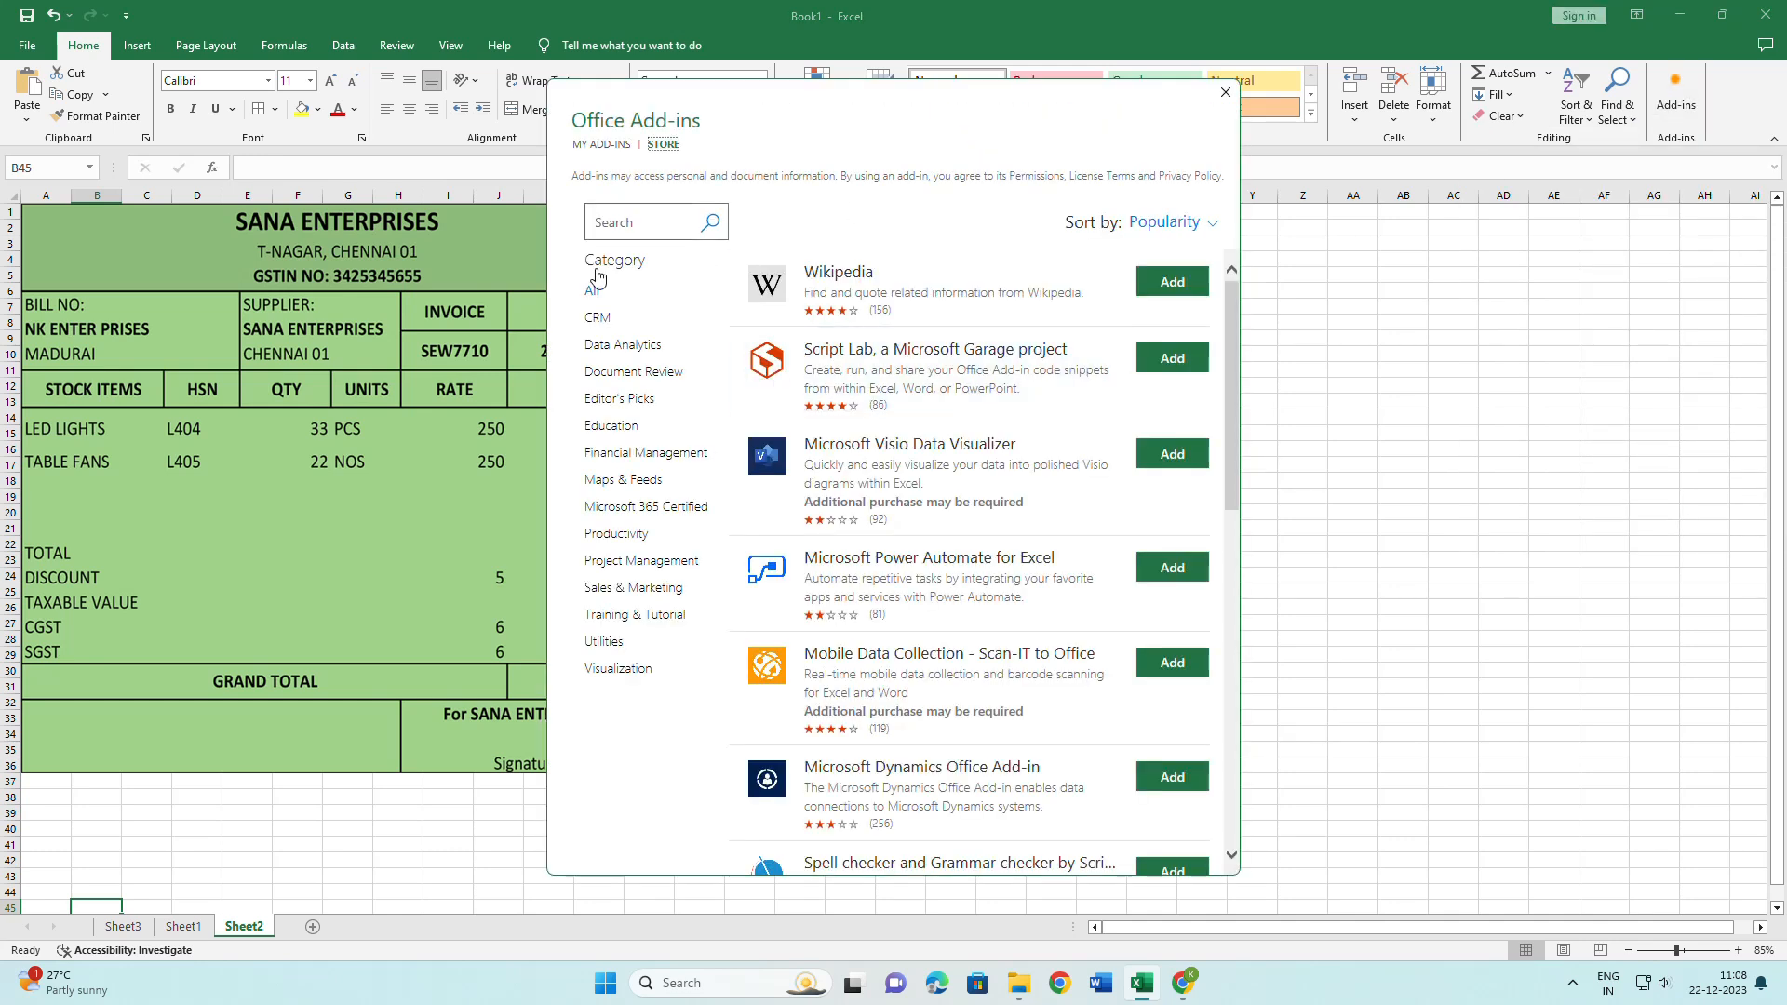
{"action": "left_click", "coordinate": [1219, 96]}
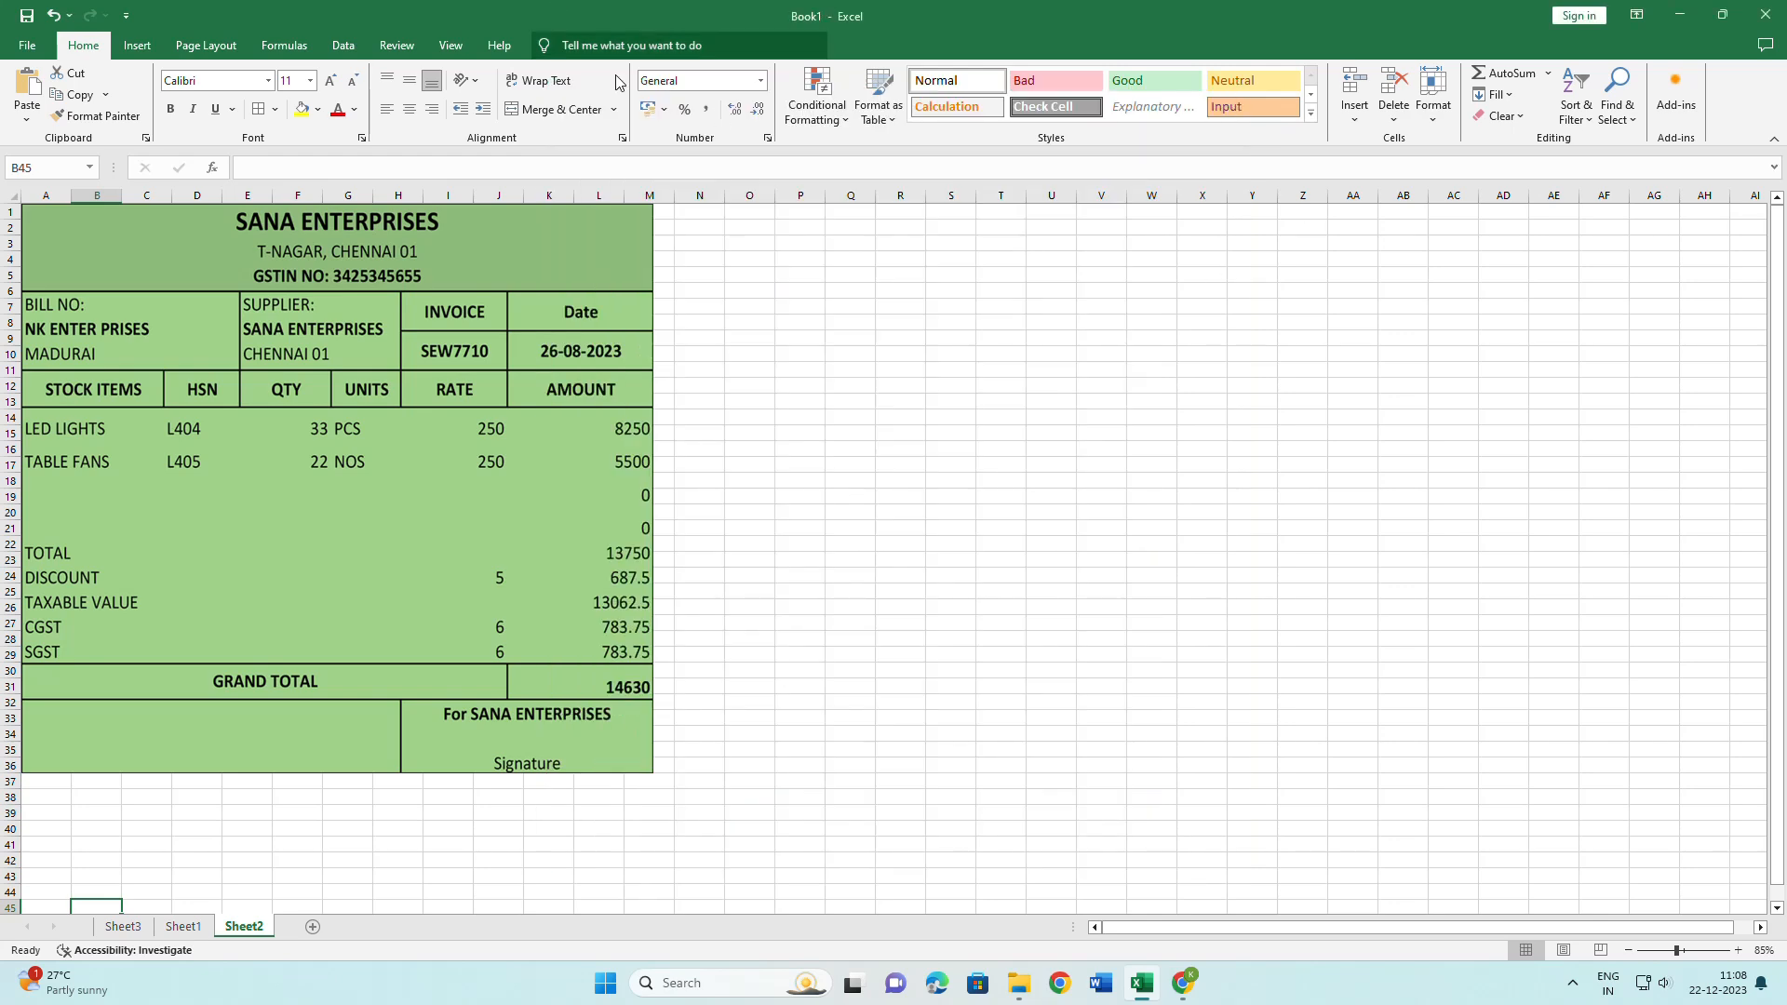
Search Tell me for 'bROWSE' and choose Browse Add-ins.
{"action": "left_click", "coordinate": [634, 44]}
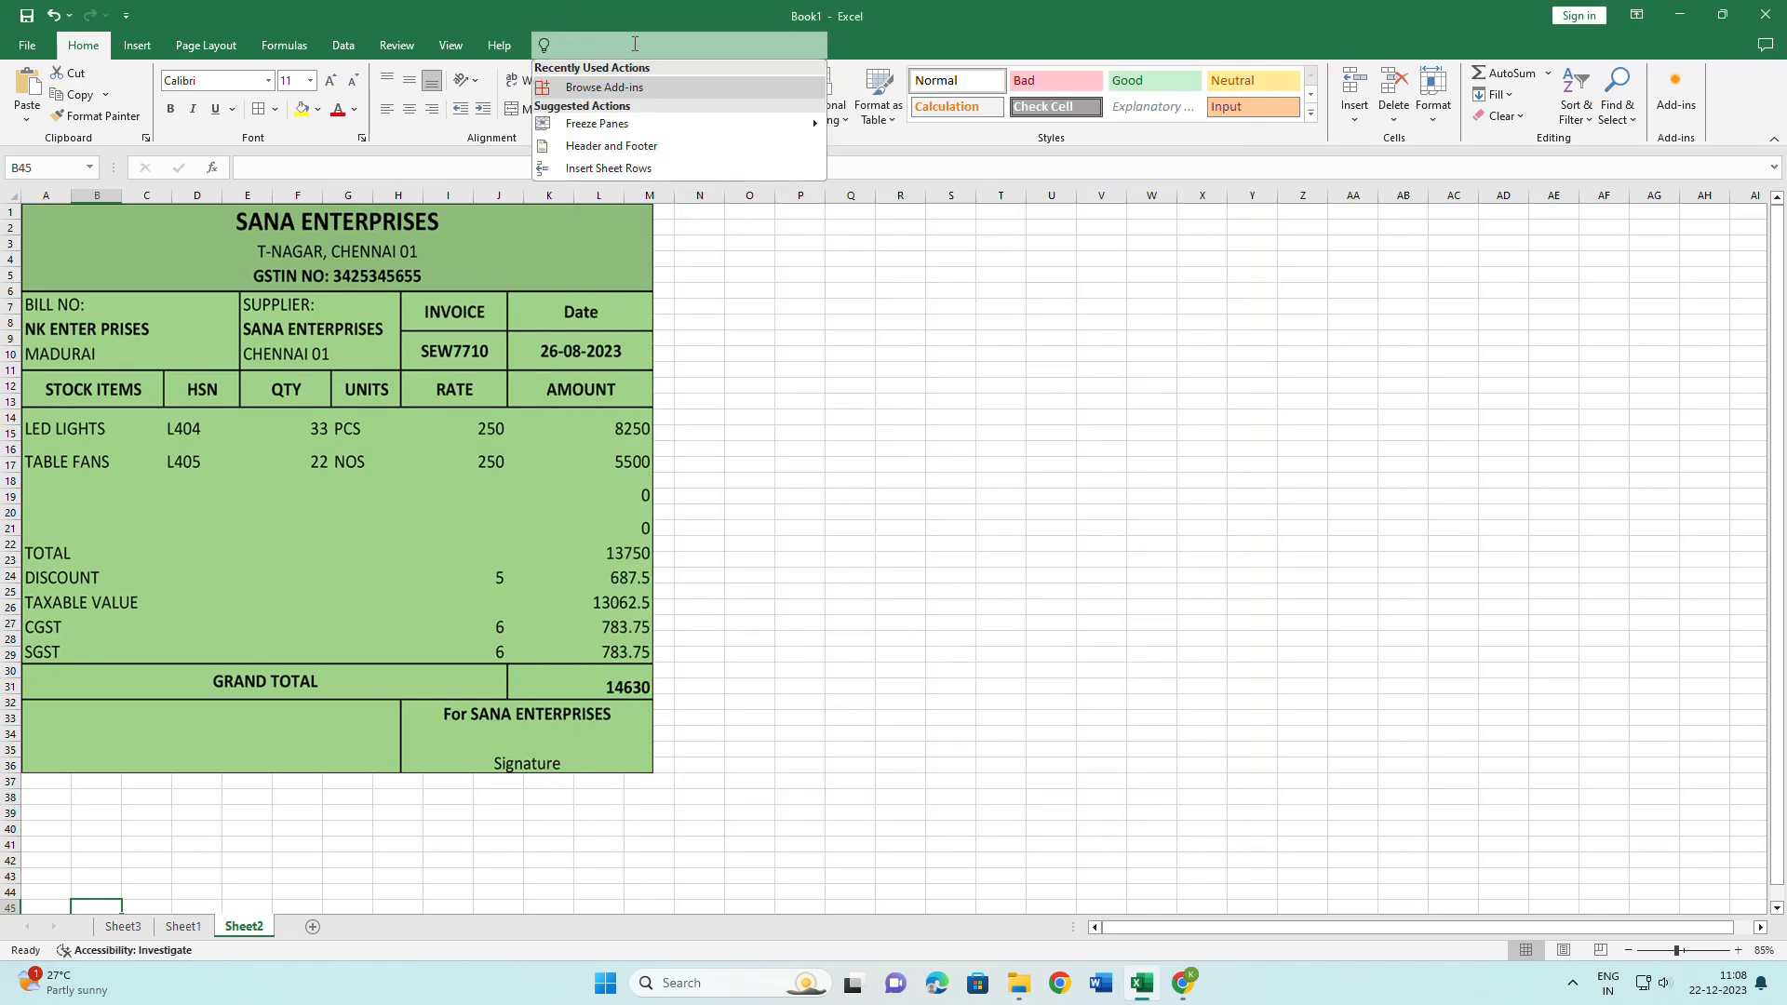
{"action": "type", "text": "bROW"}
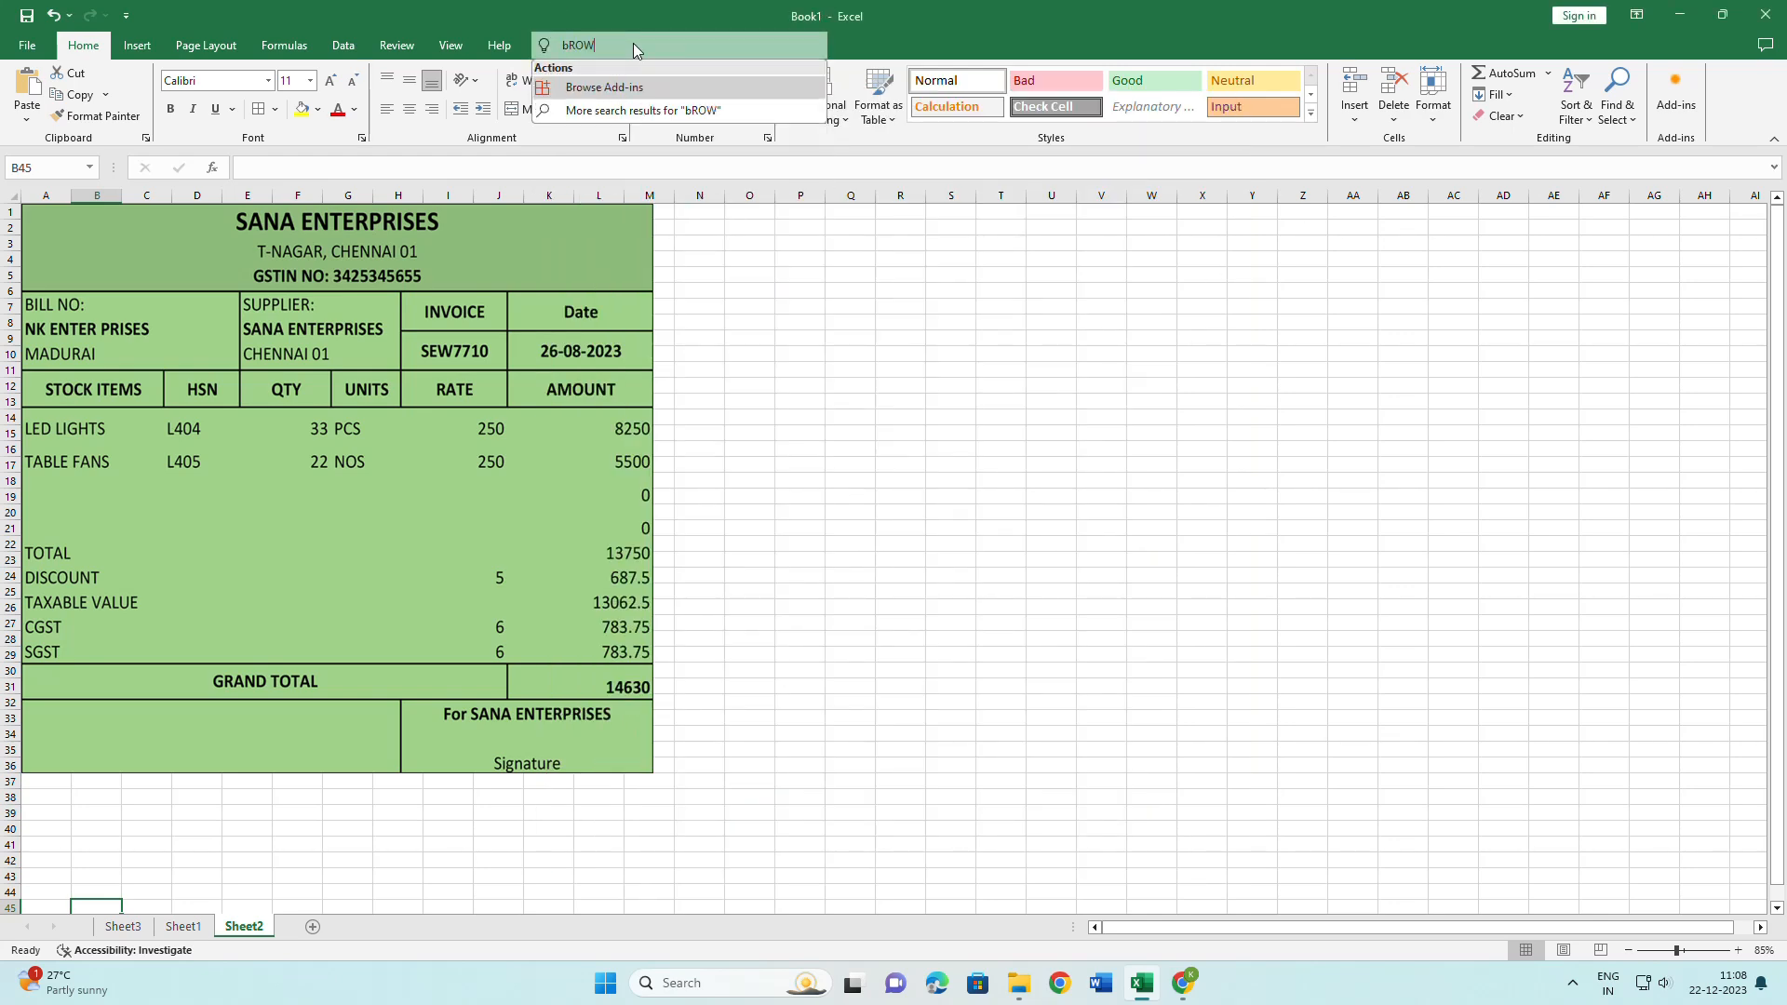
{"action": "type", "text": "SE"}
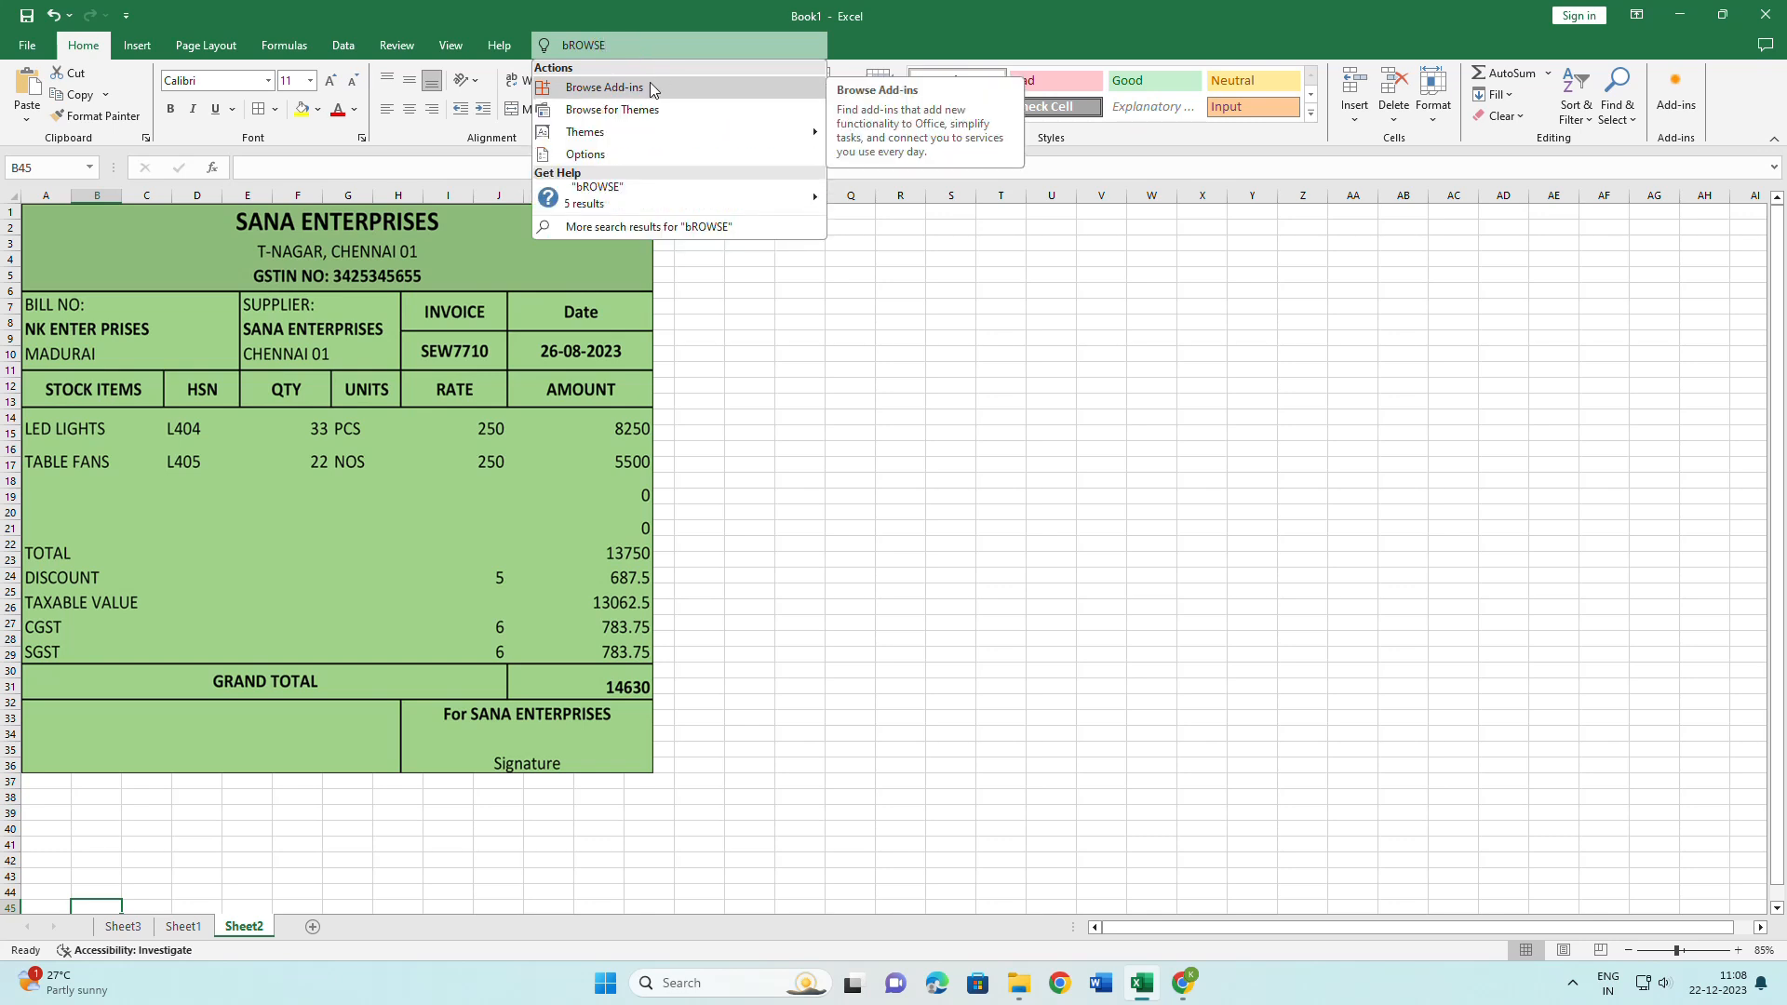
{"action": "left_click", "coordinate": [650, 87]}
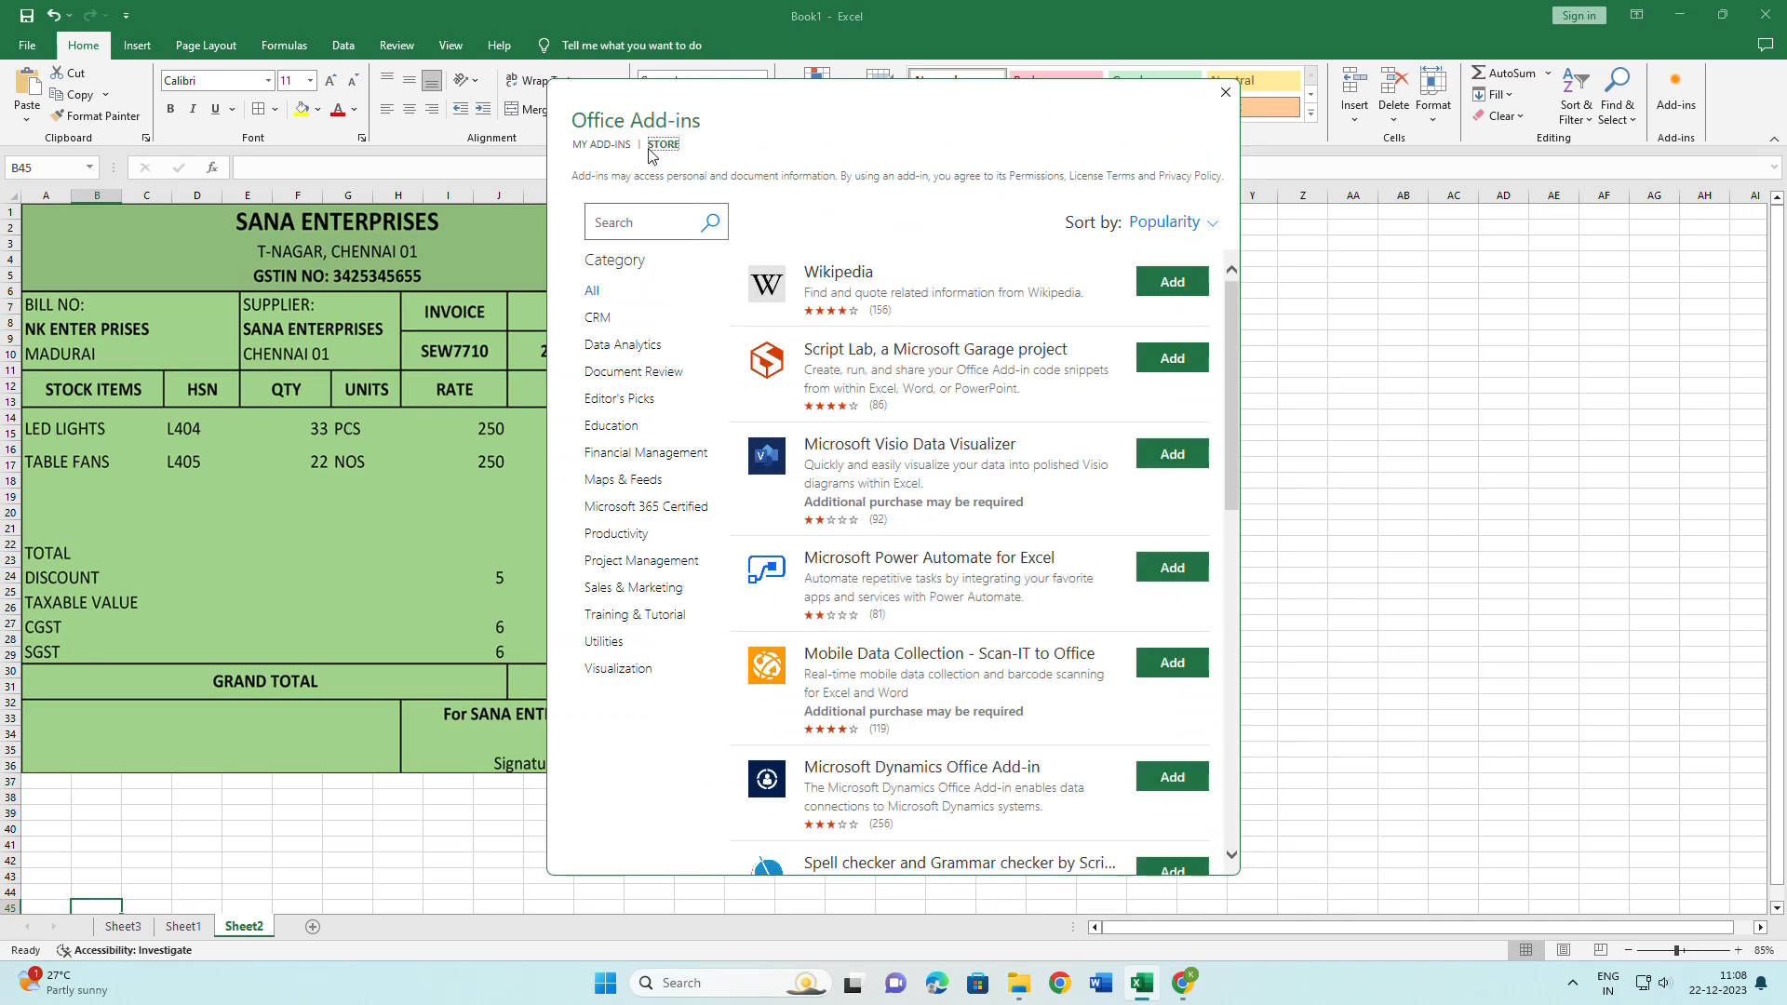
Find QR4Office by searching 'QR4' in the Office Add-ins store, add it, and accept the licence.
{"action": "left_click", "coordinate": [630, 225]}
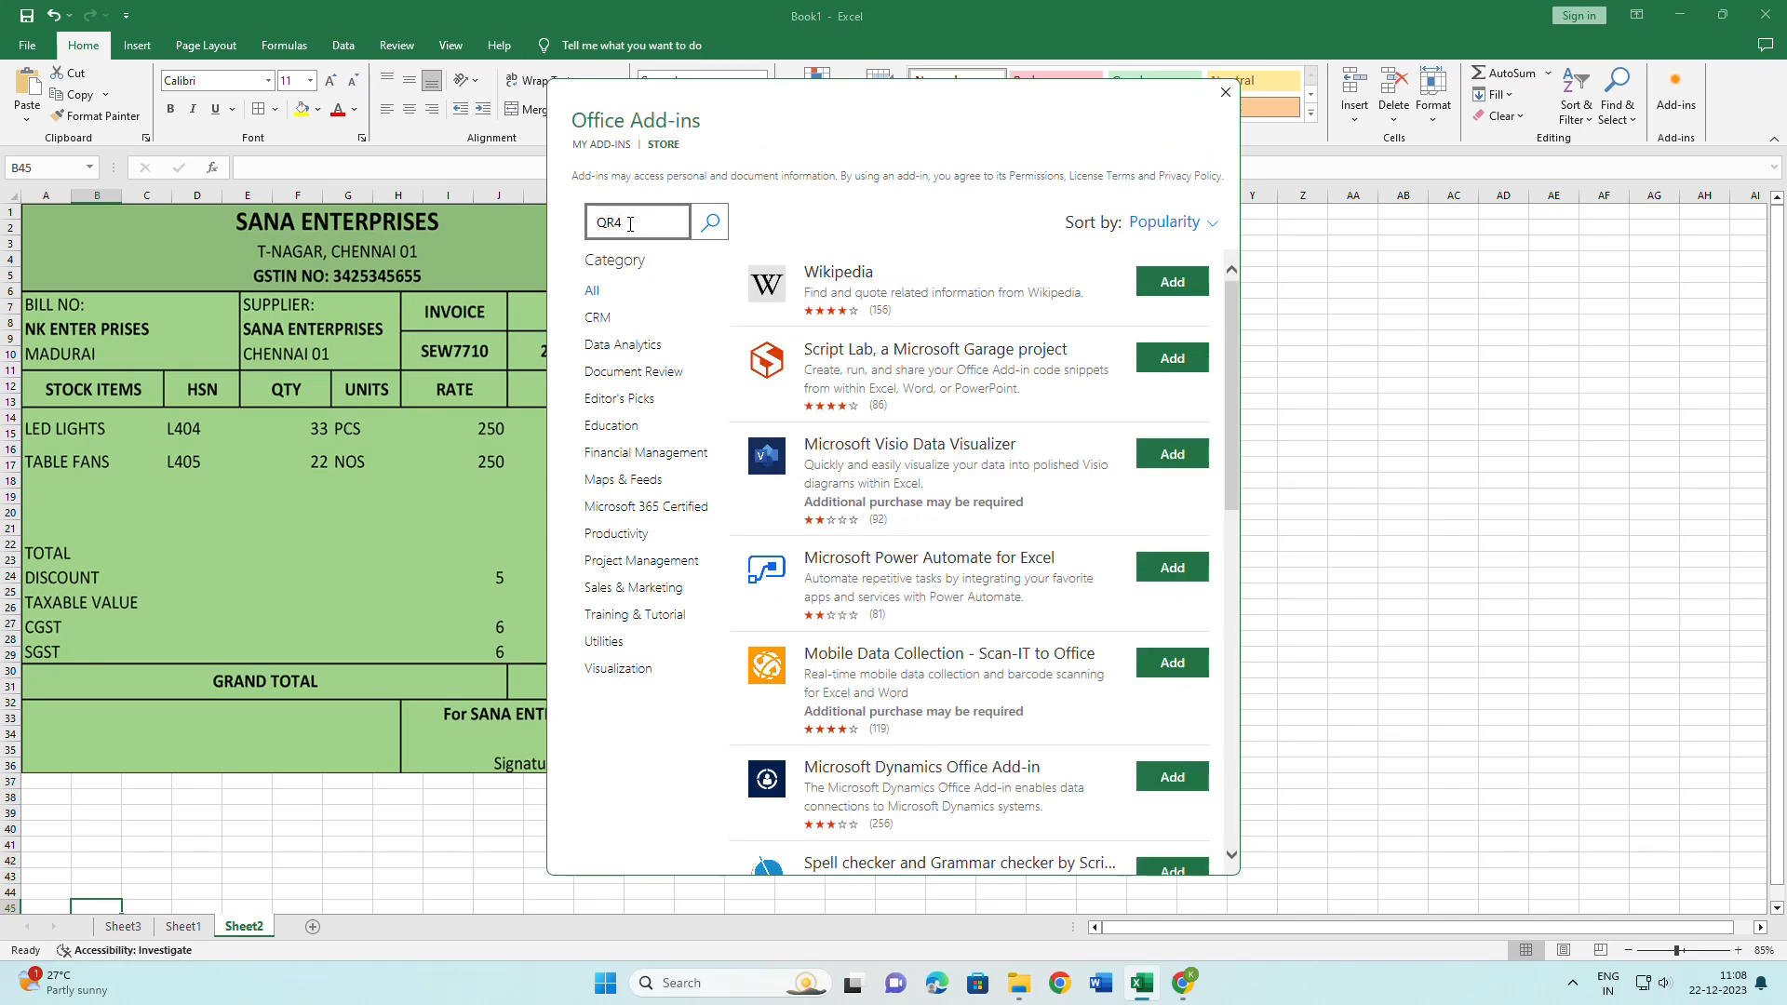
{"action": "left_click", "coordinate": [721, 219]}
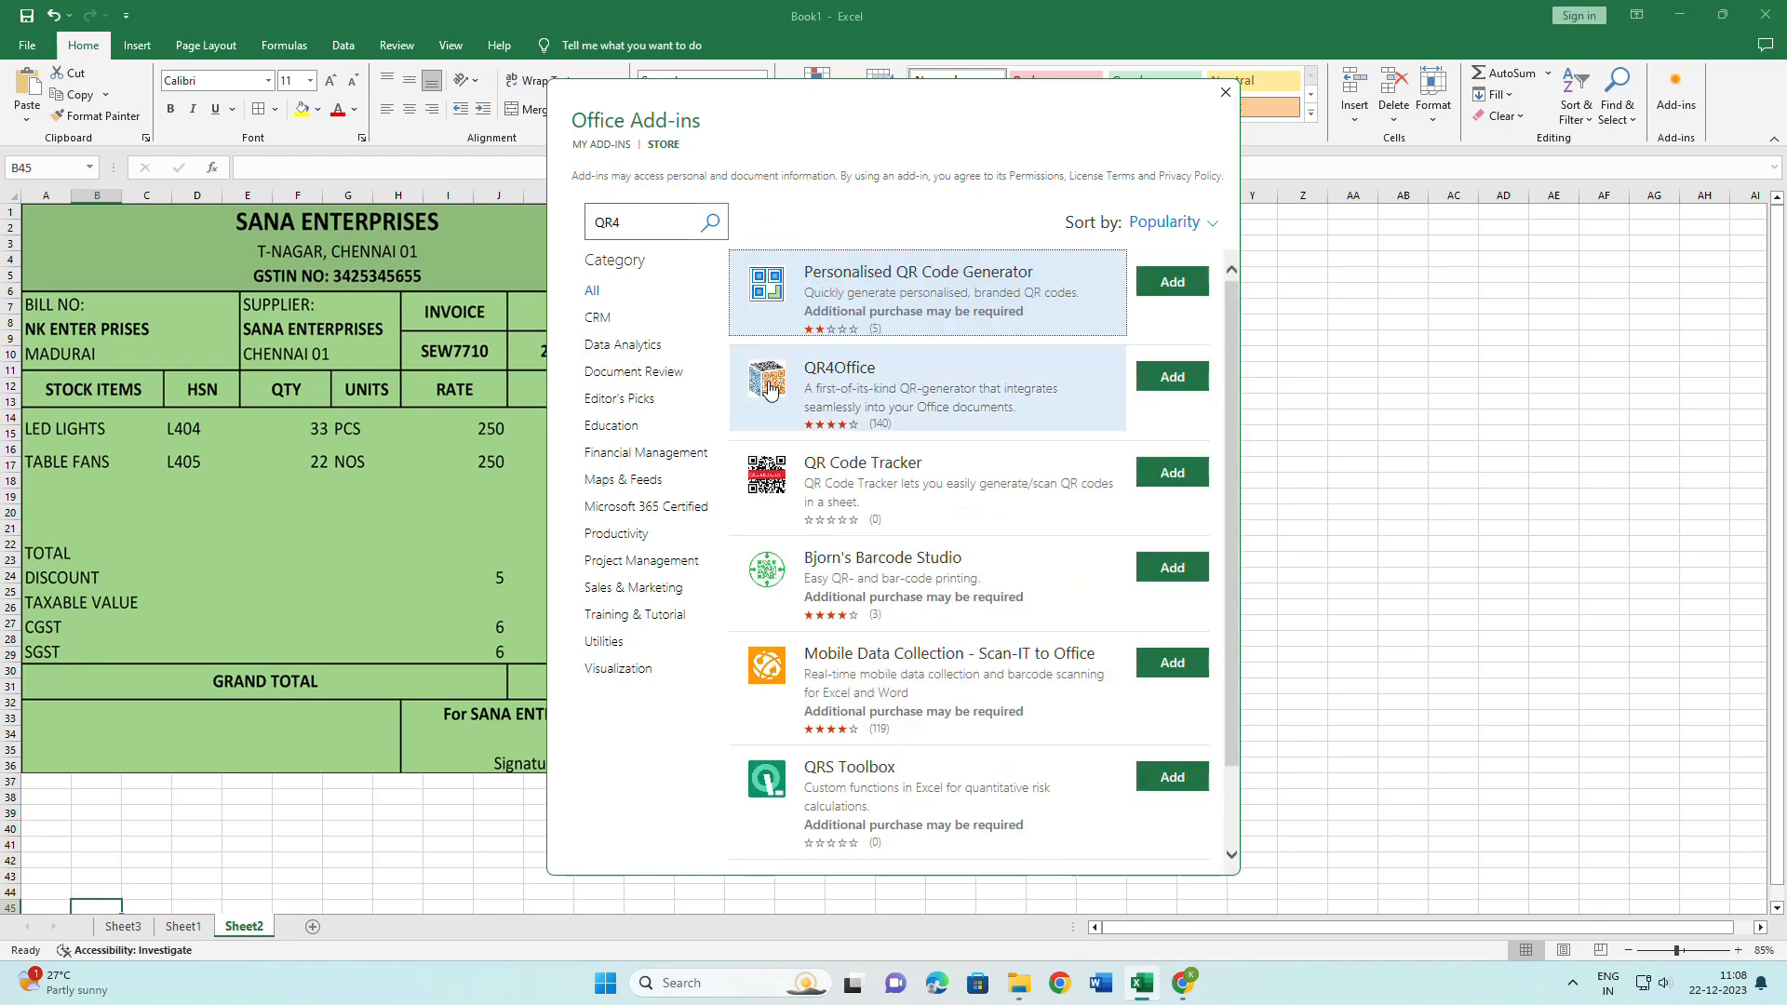
{"action": "left_click", "coordinate": [1174, 387]}
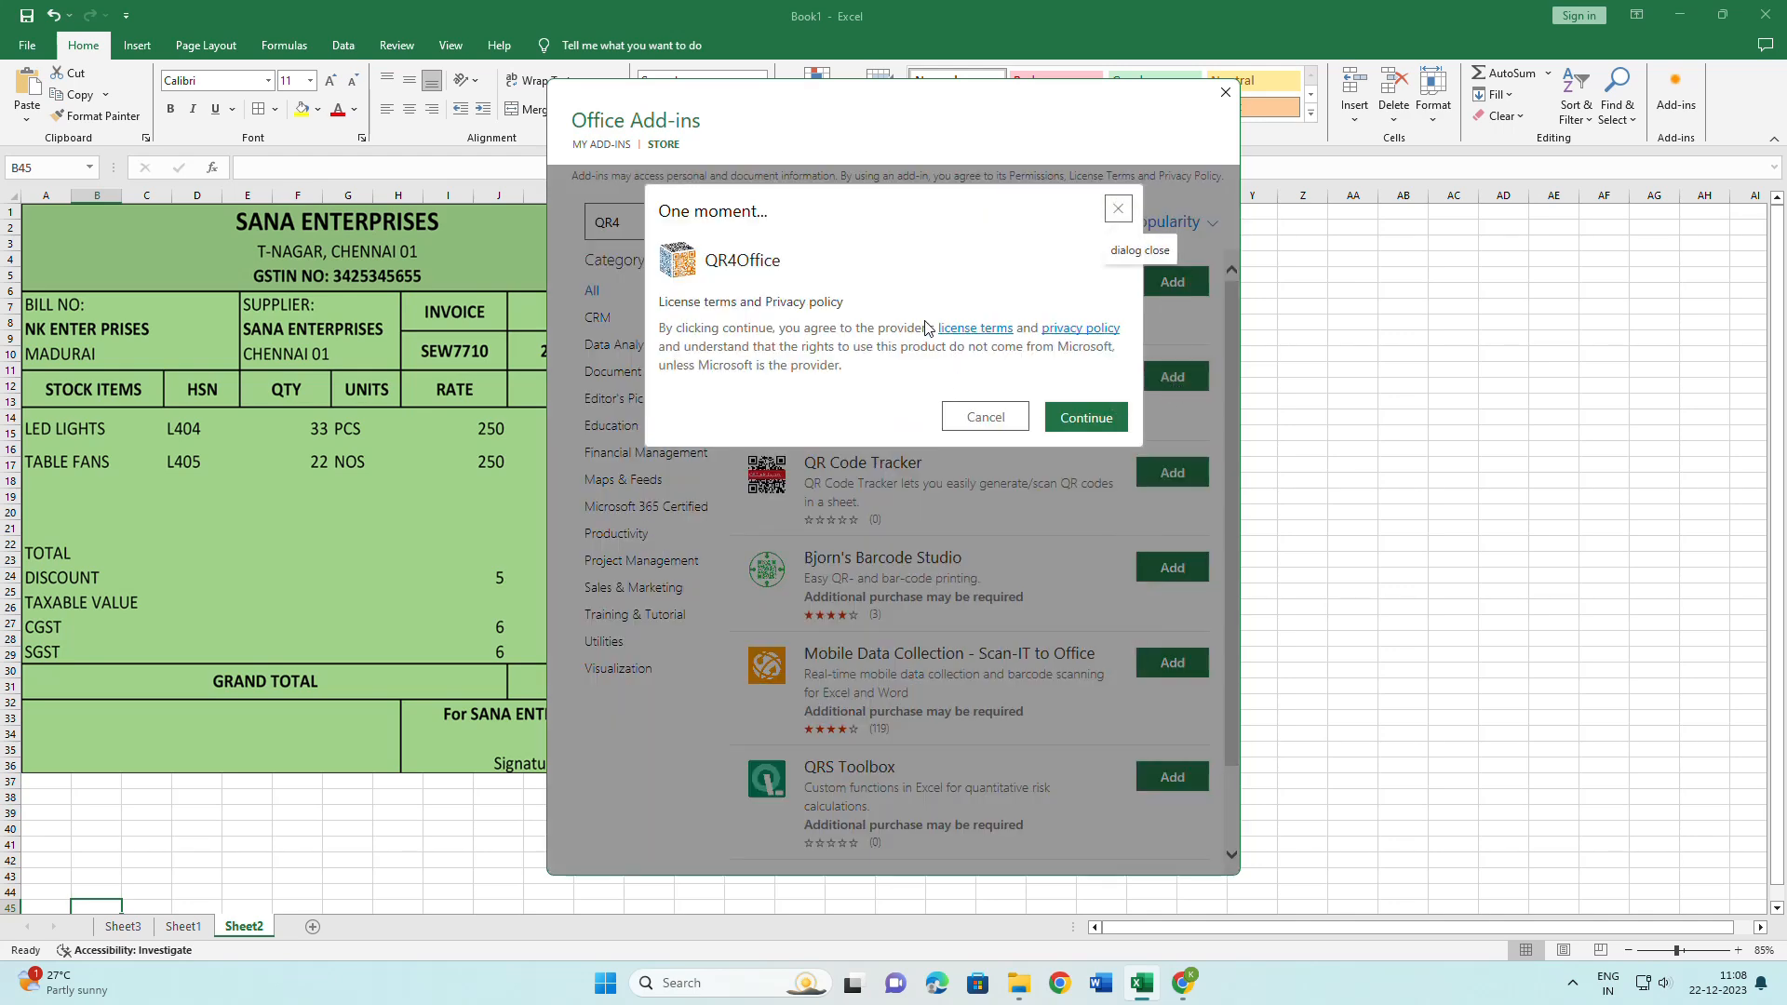
{"action": "left_click", "coordinate": [1083, 415]}
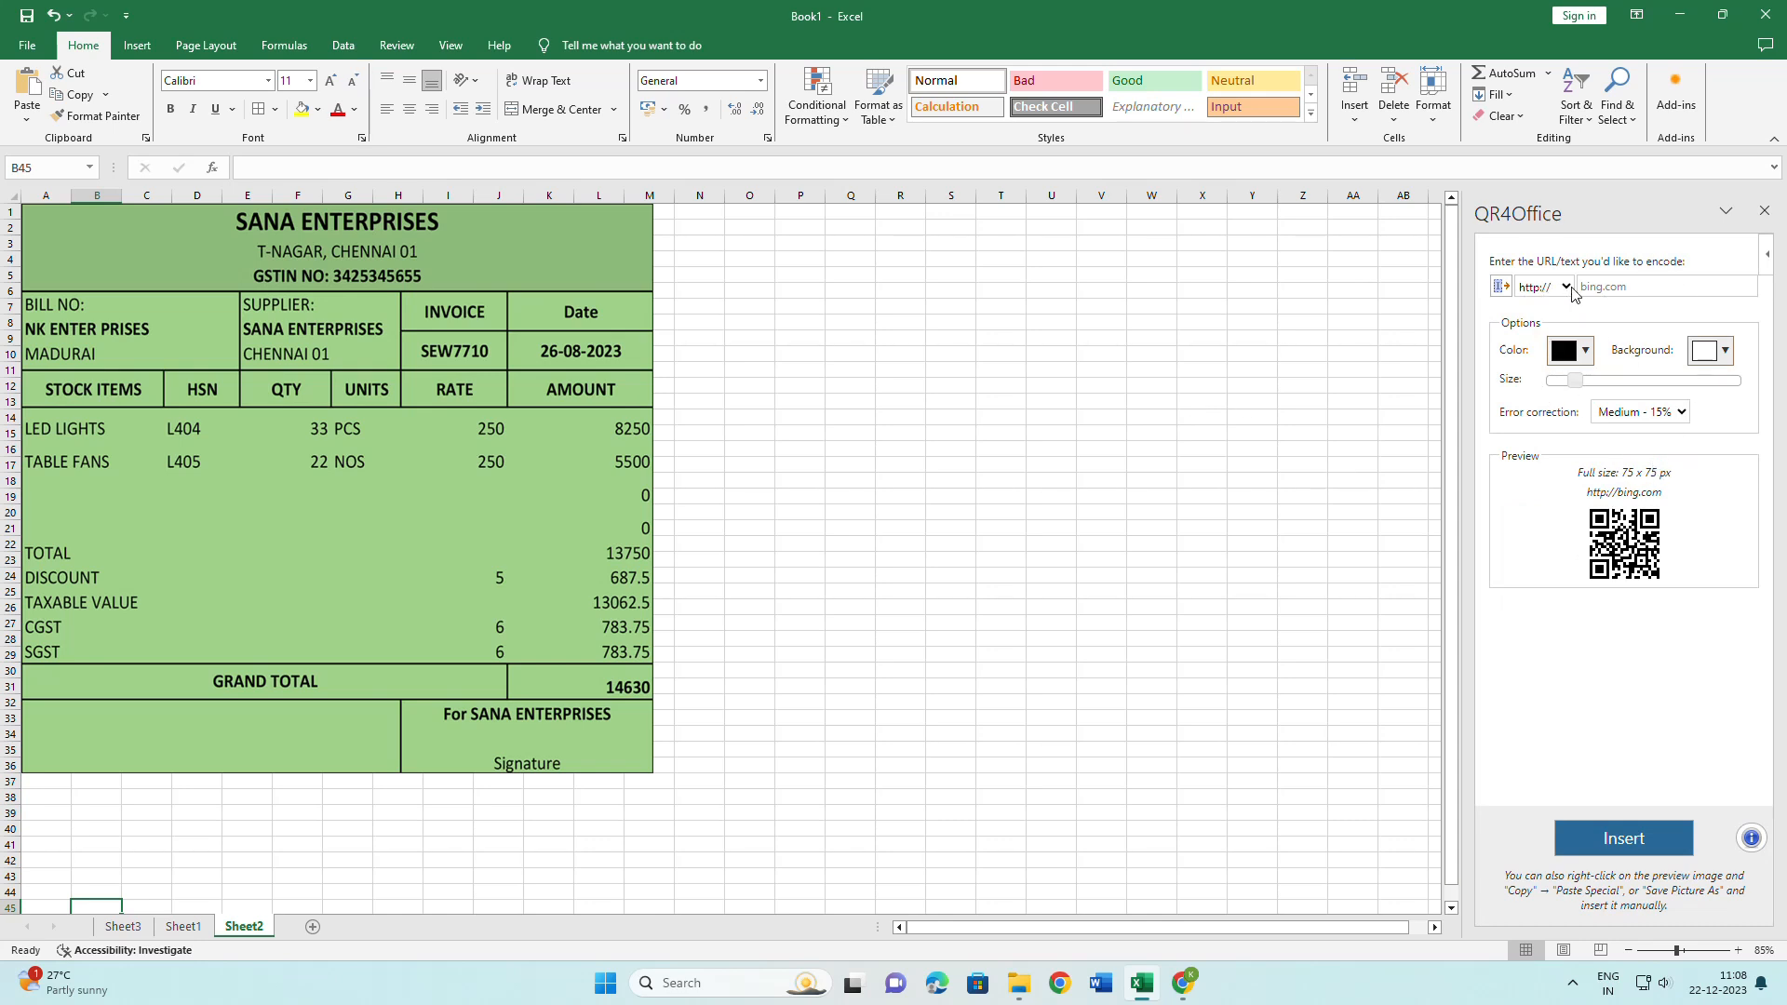
Replace the default bing.com text with a company name, then overwrite it with a person's full name.
{"action": "left_click", "coordinate": [1567, 287]}
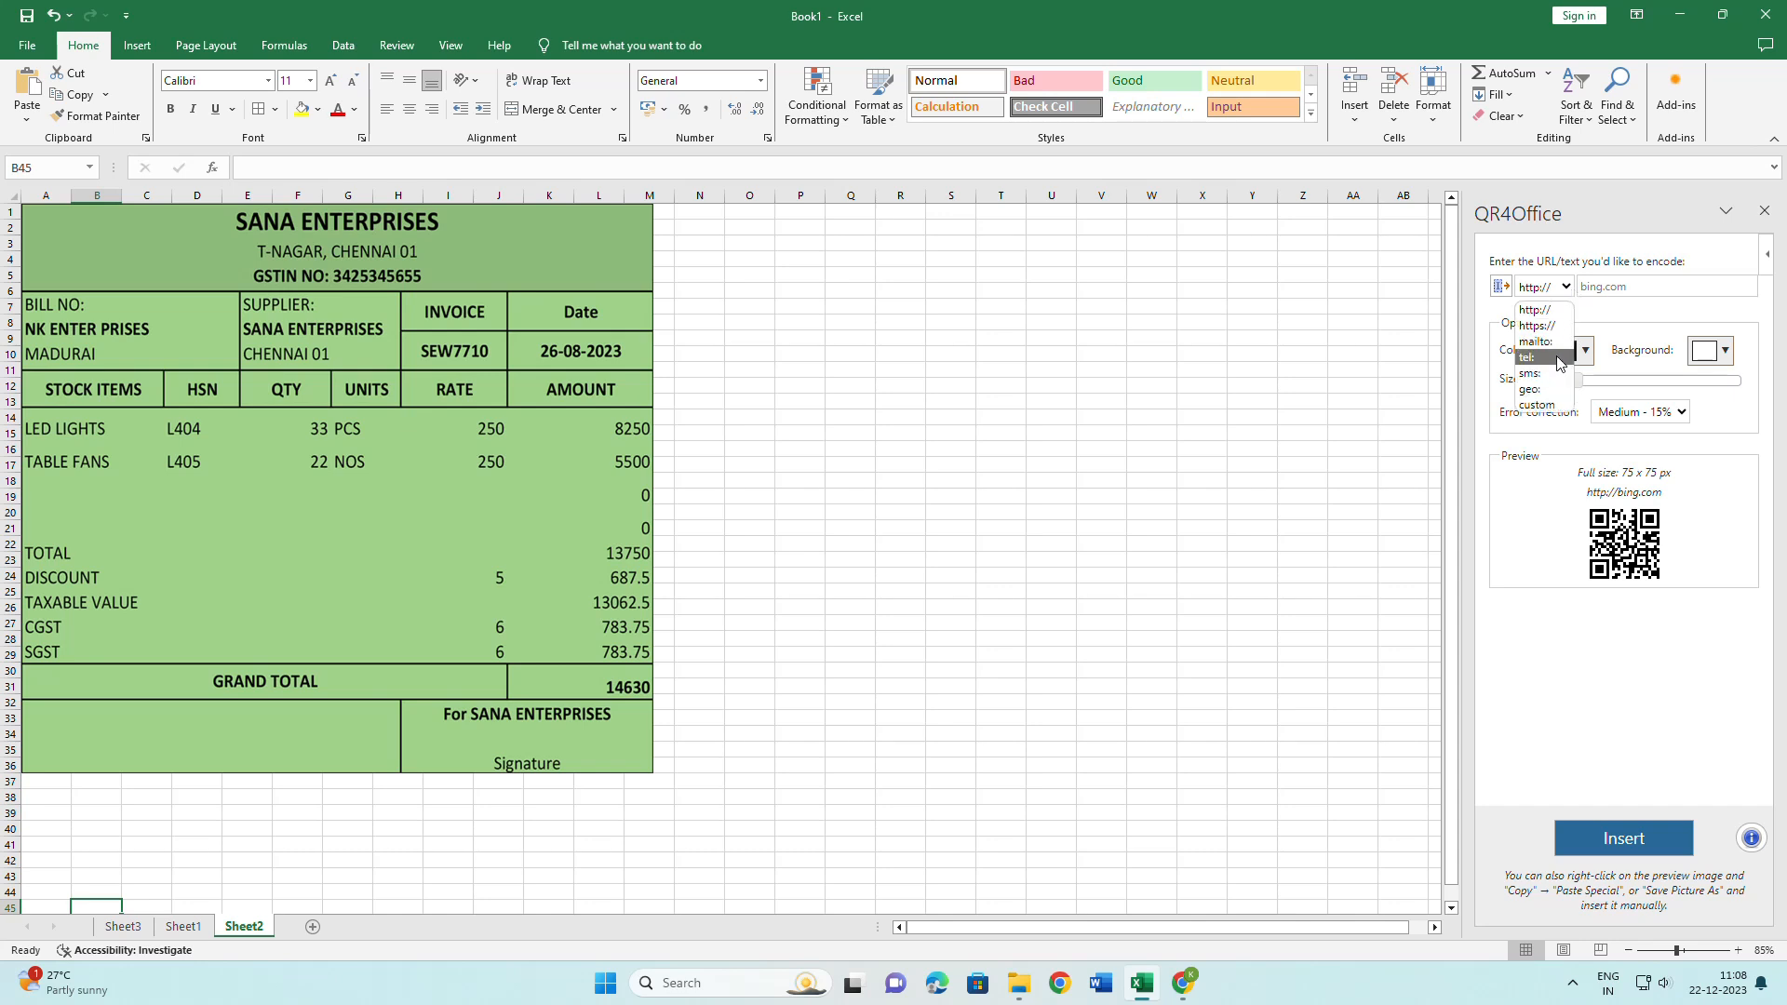
{"action": "left_click", "coordinate": [1622, 287]}
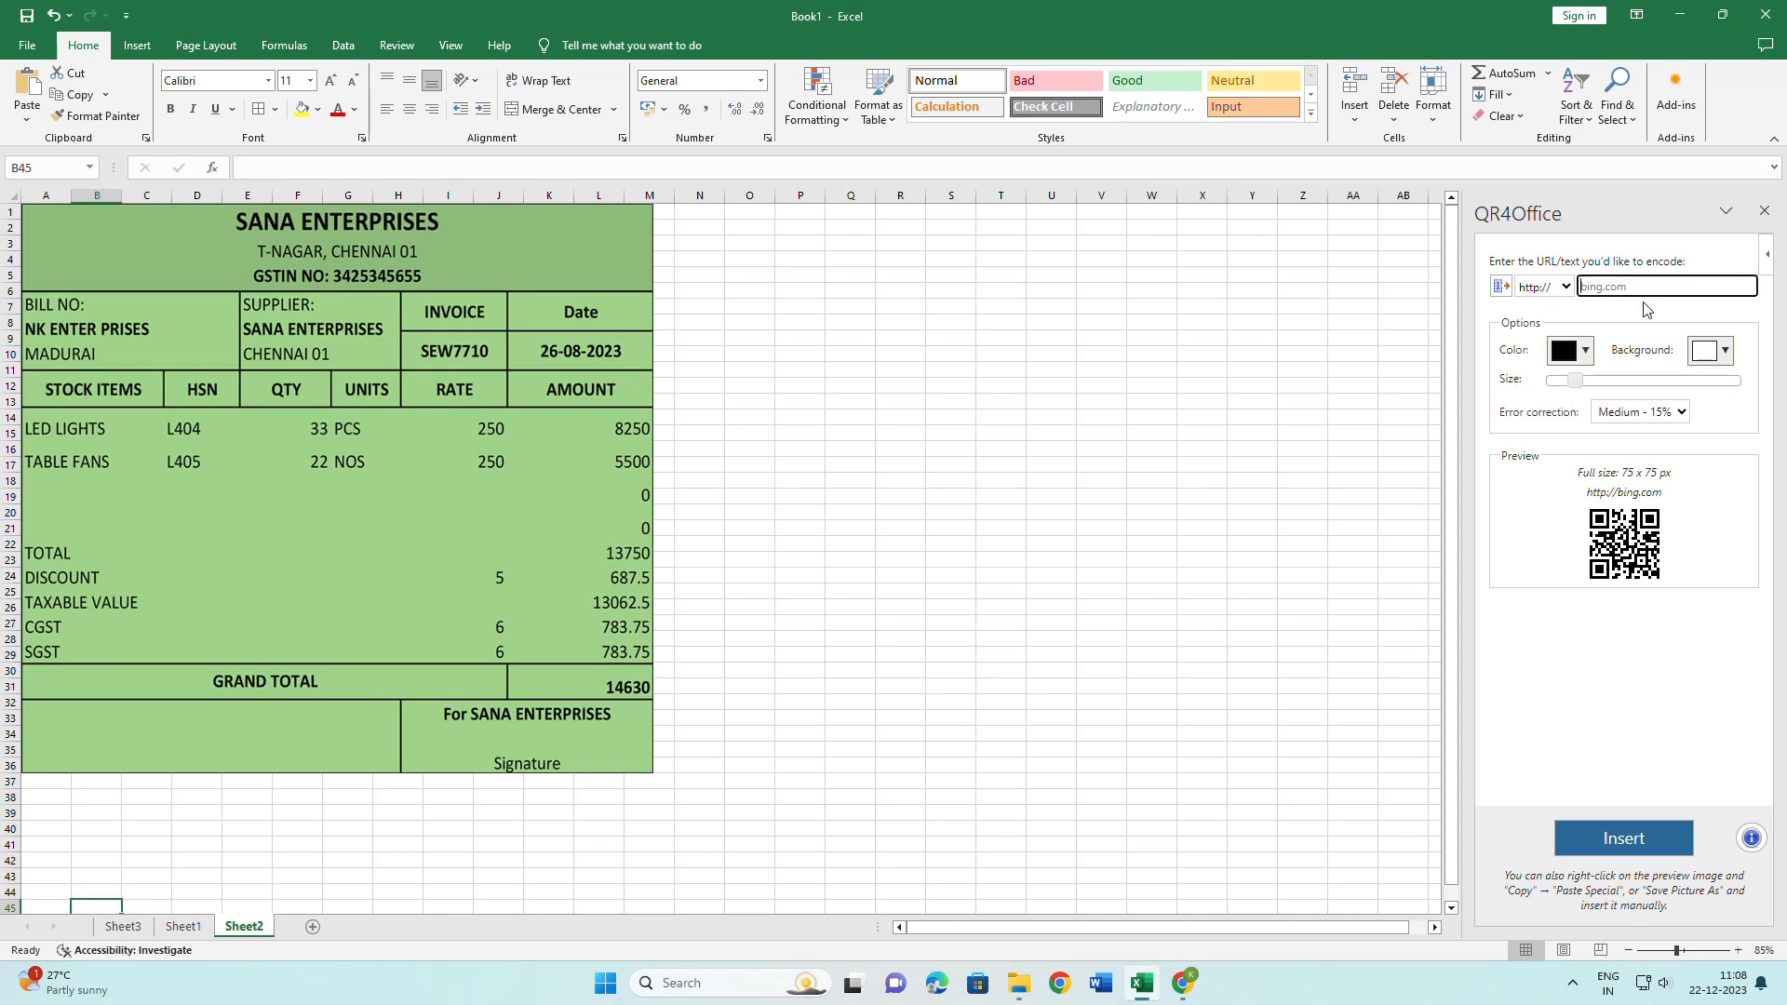
{"action": "type", "text": "S"}
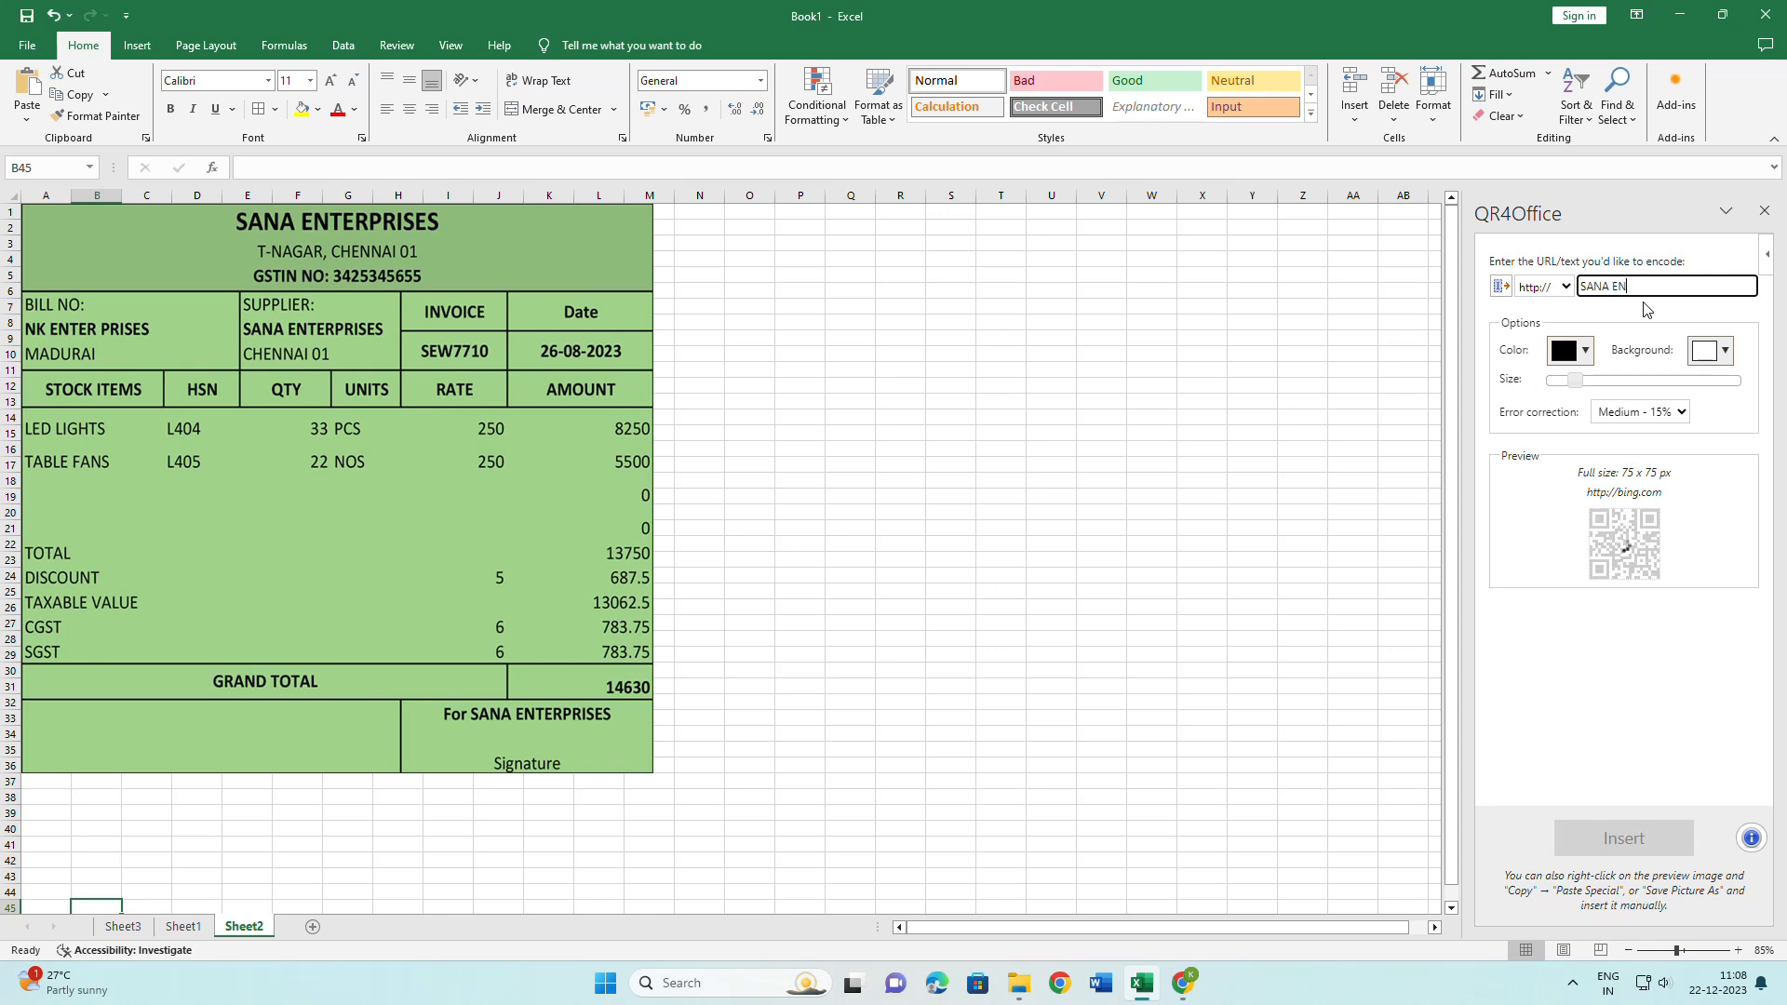
{"action": "type", "text": "ANA ENTERORUSES"}
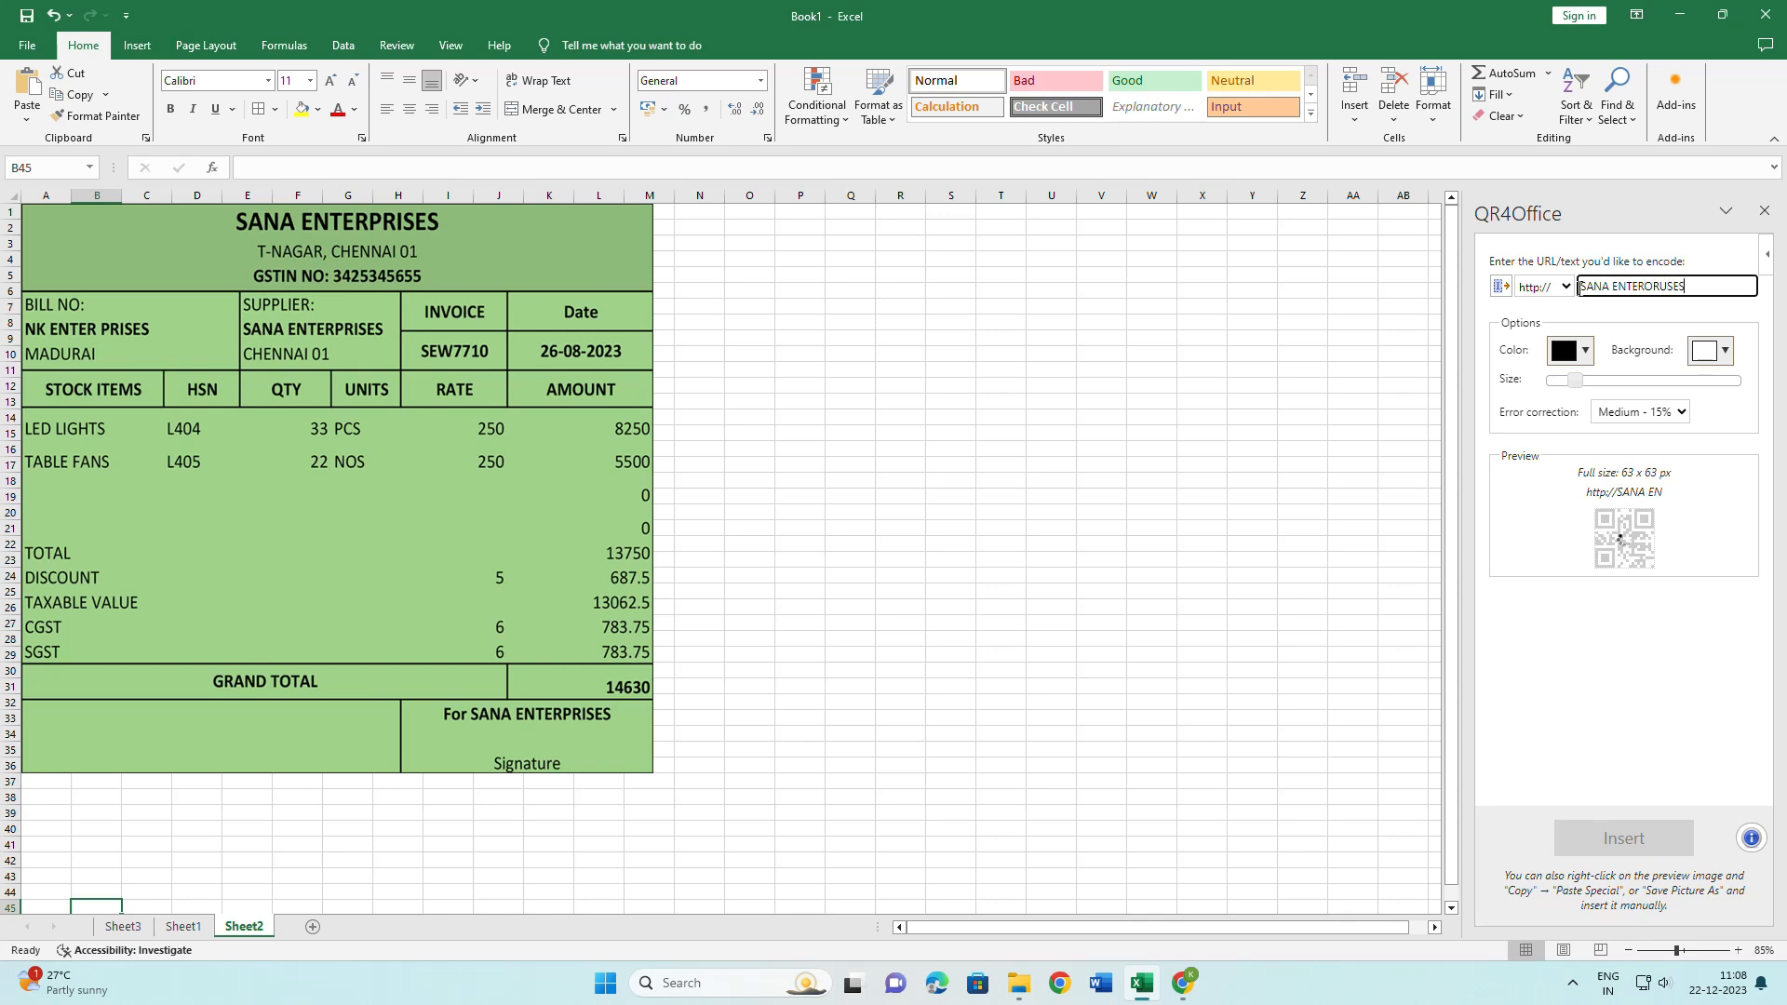
{"action": "left_click_drag", "start_coordinate": [1701, 291], "coordinate": [1527, 291]}
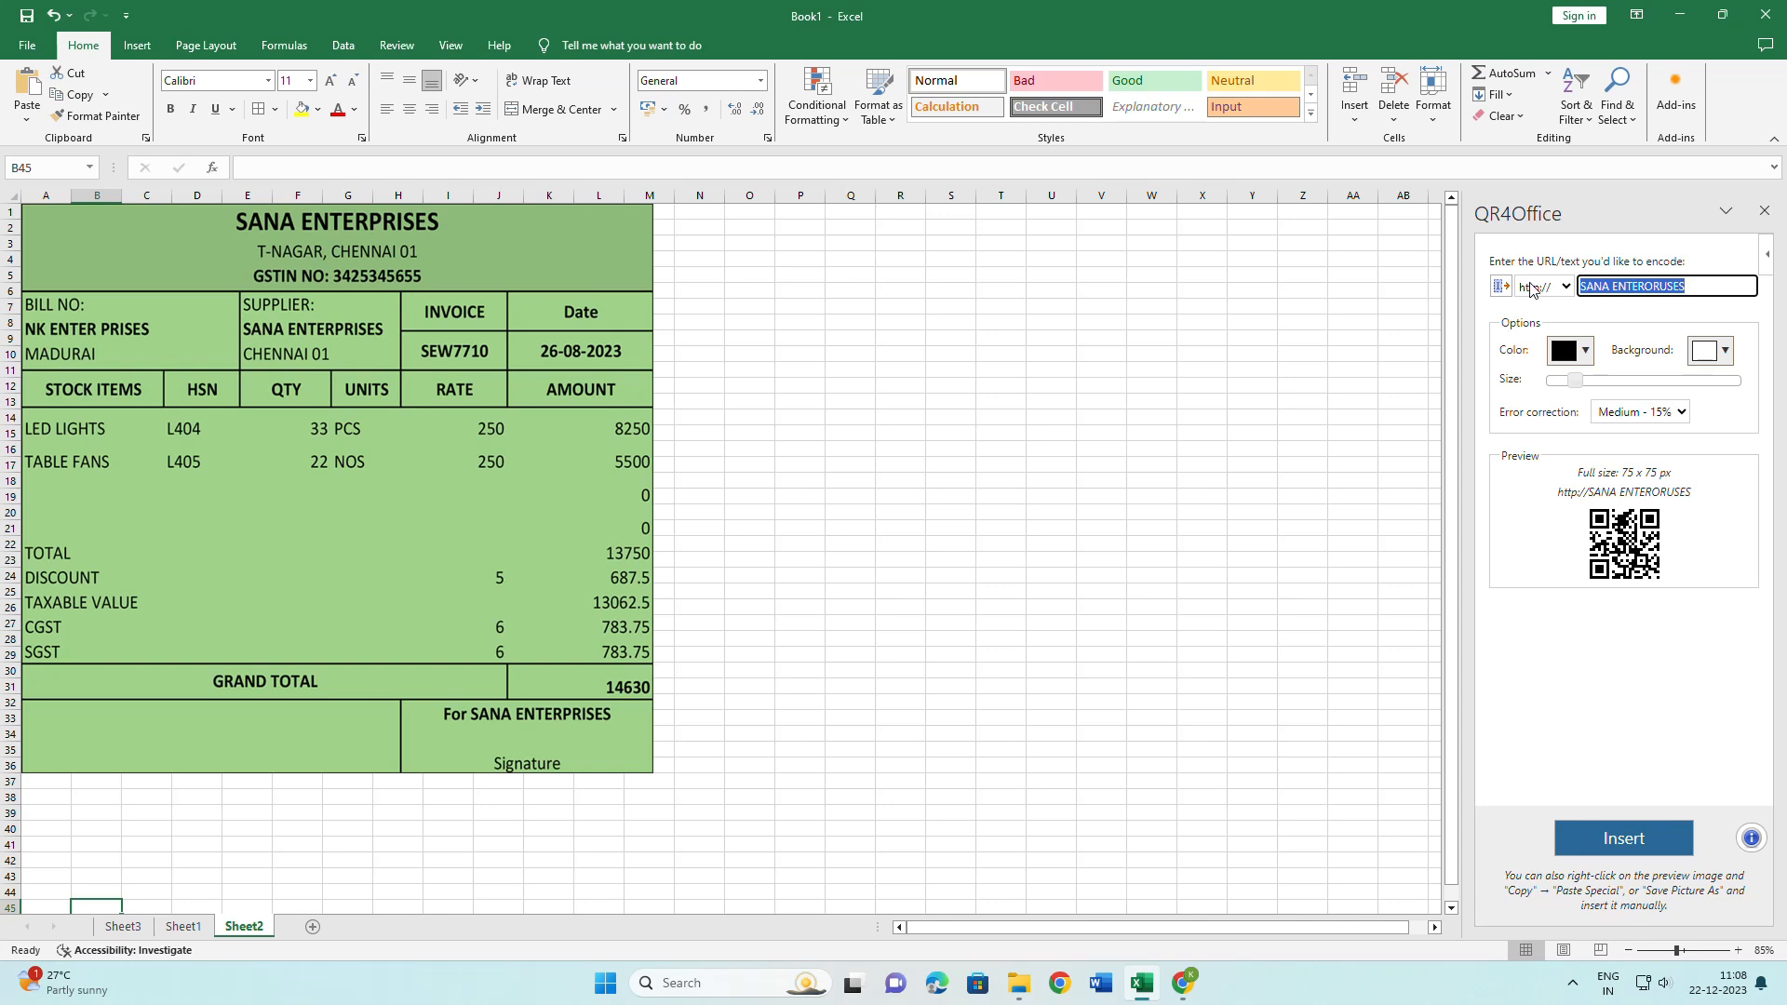
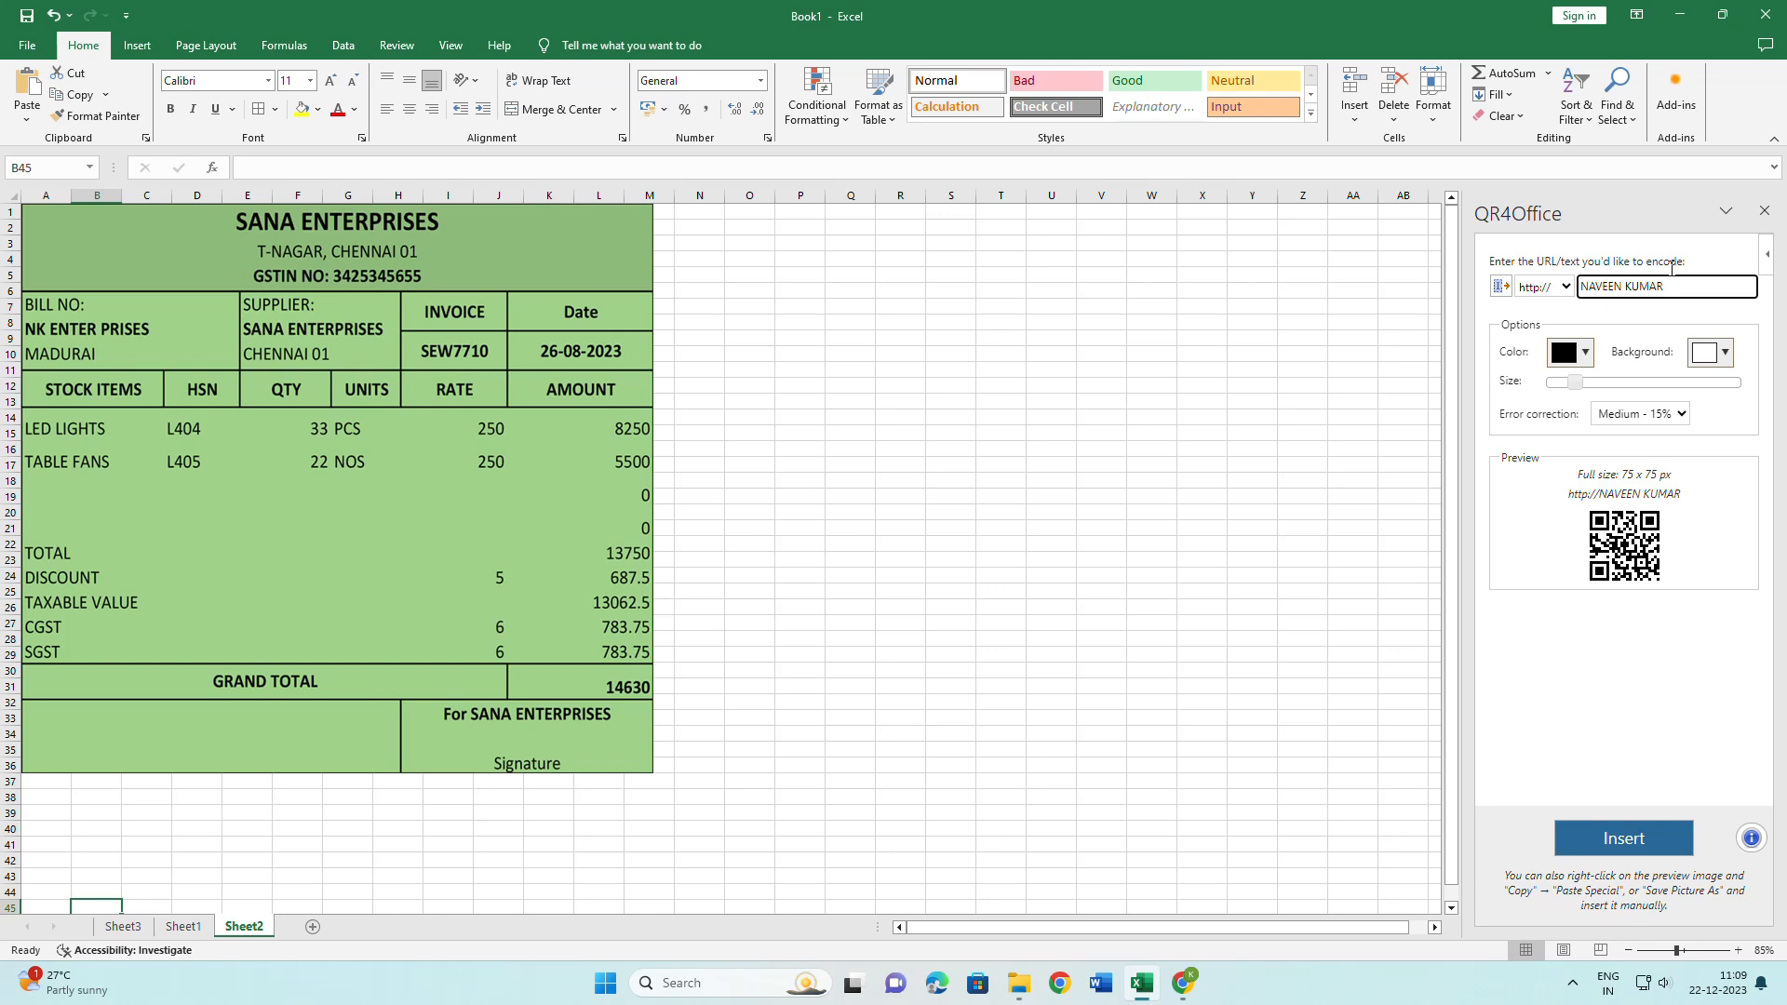
Try a light green QR code colour on a black background.
{"action": "left_click", "coordinate": [1591, 356]}
{"action": "left_click", "coordinate": [1585, 353]}
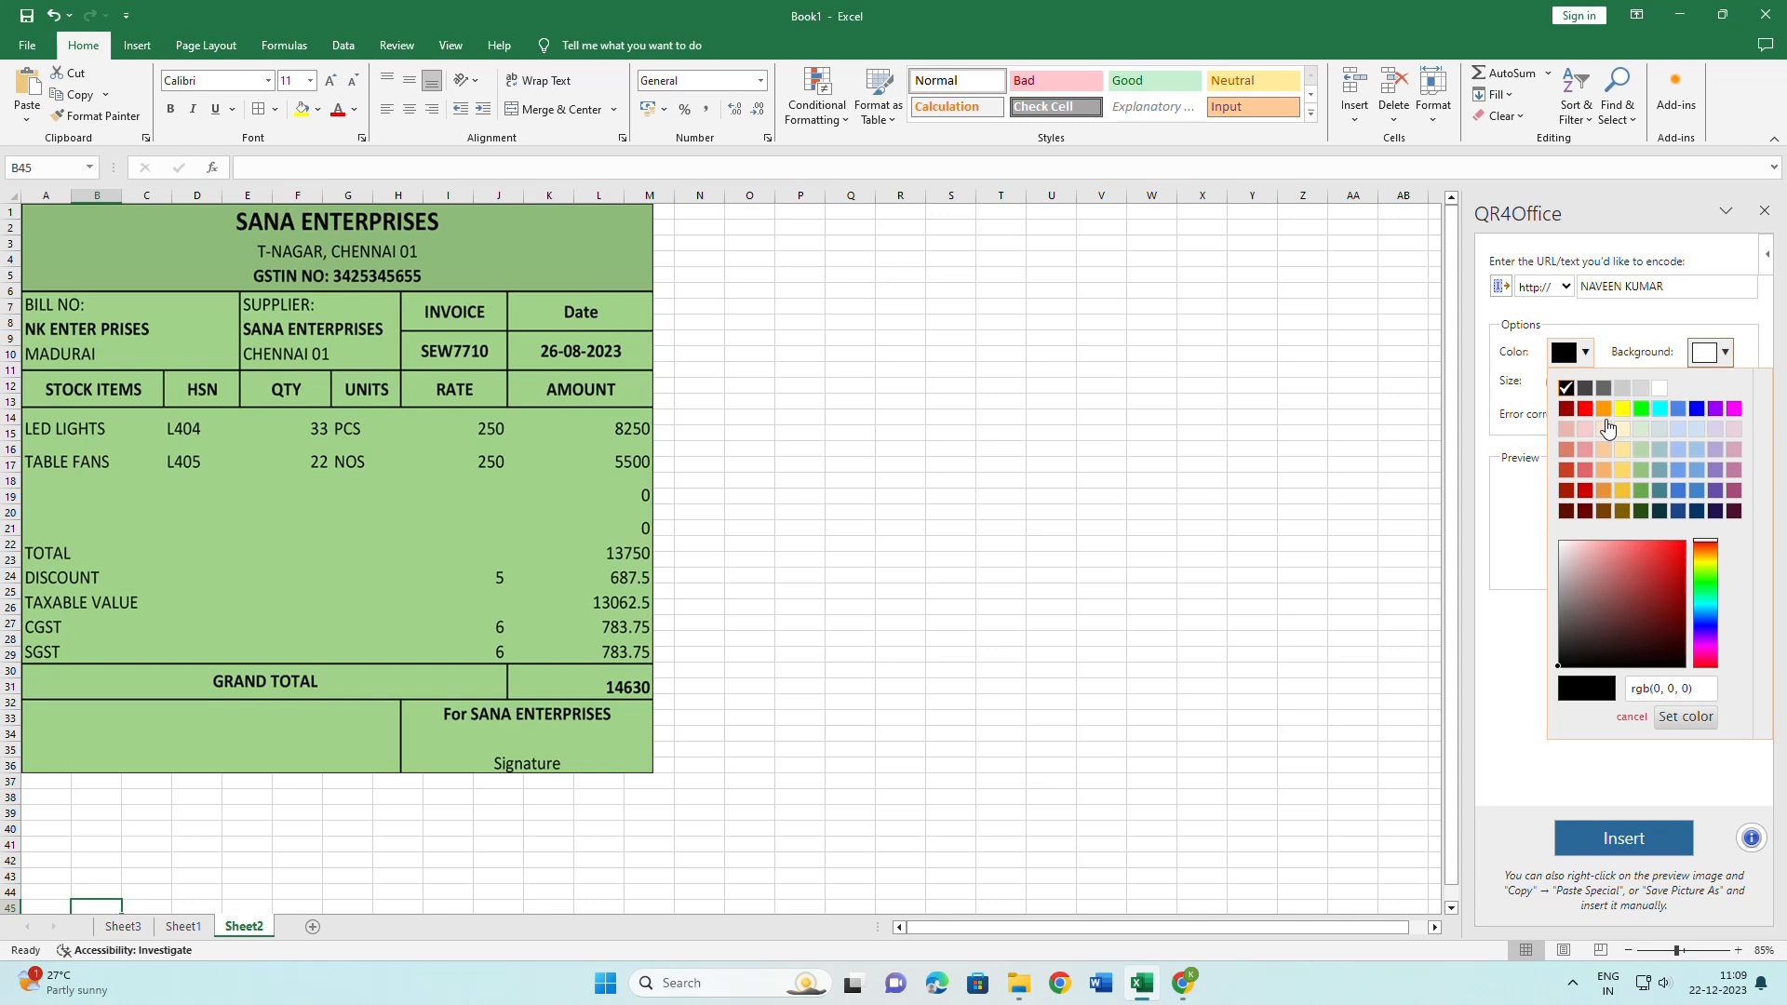
{"action": "left_click", "coordinate": [1641, 471]}
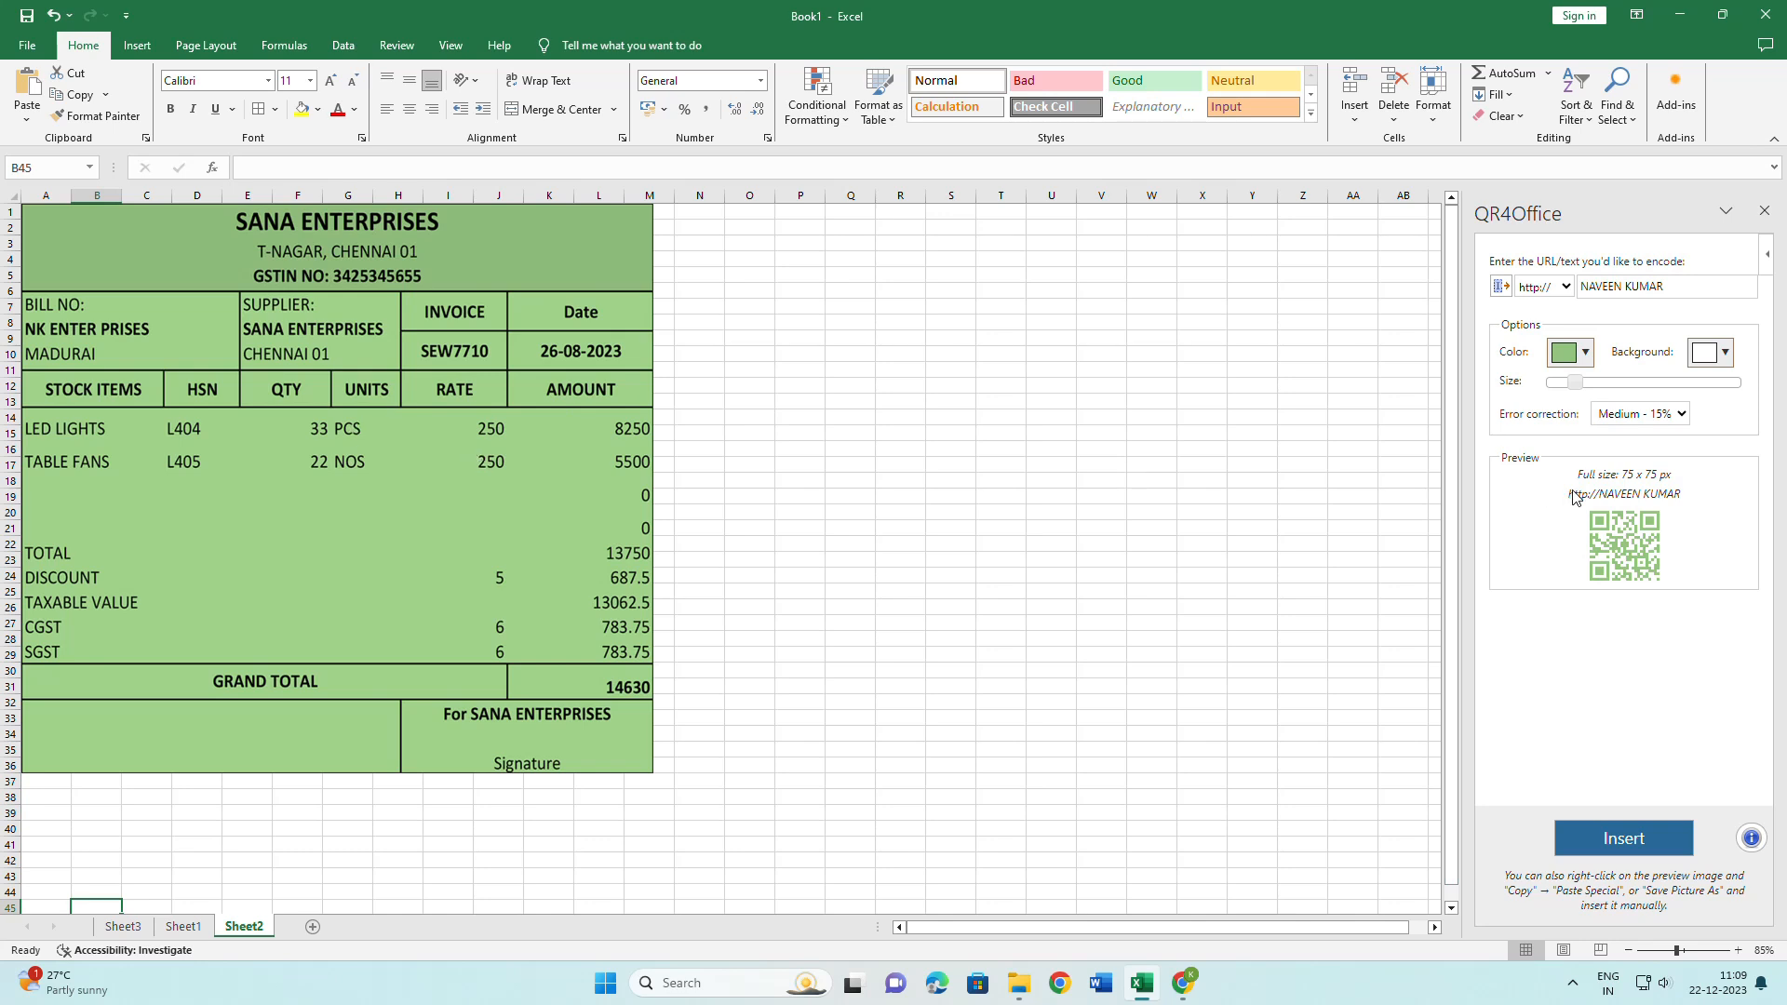
{"action": "left_click", "coordinate": [1726, 352]}
{"action": "left_click", "coordinate": [1709, 396]}
Restore black modules on a white background and enlarge the code to 125 x 125 px.
{"action": "left_click", "coordinate": [1726, 352]}
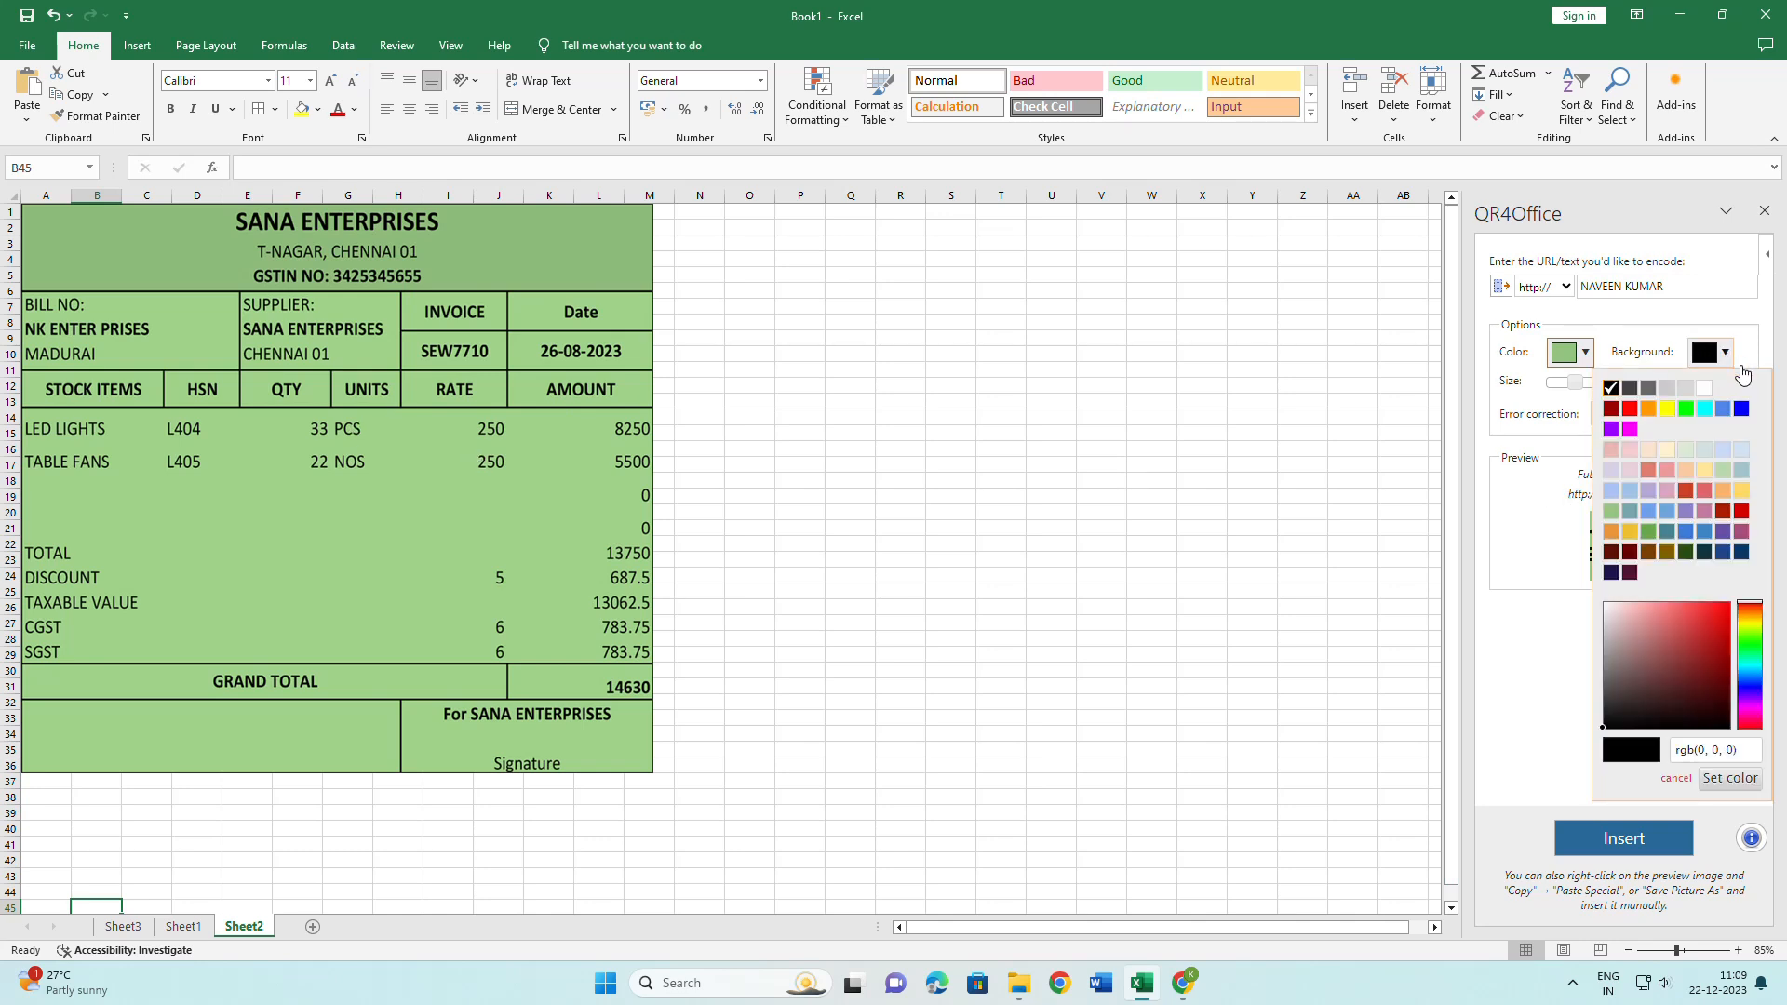
{"action": "left_click", "coordinate": [1704, 387]}
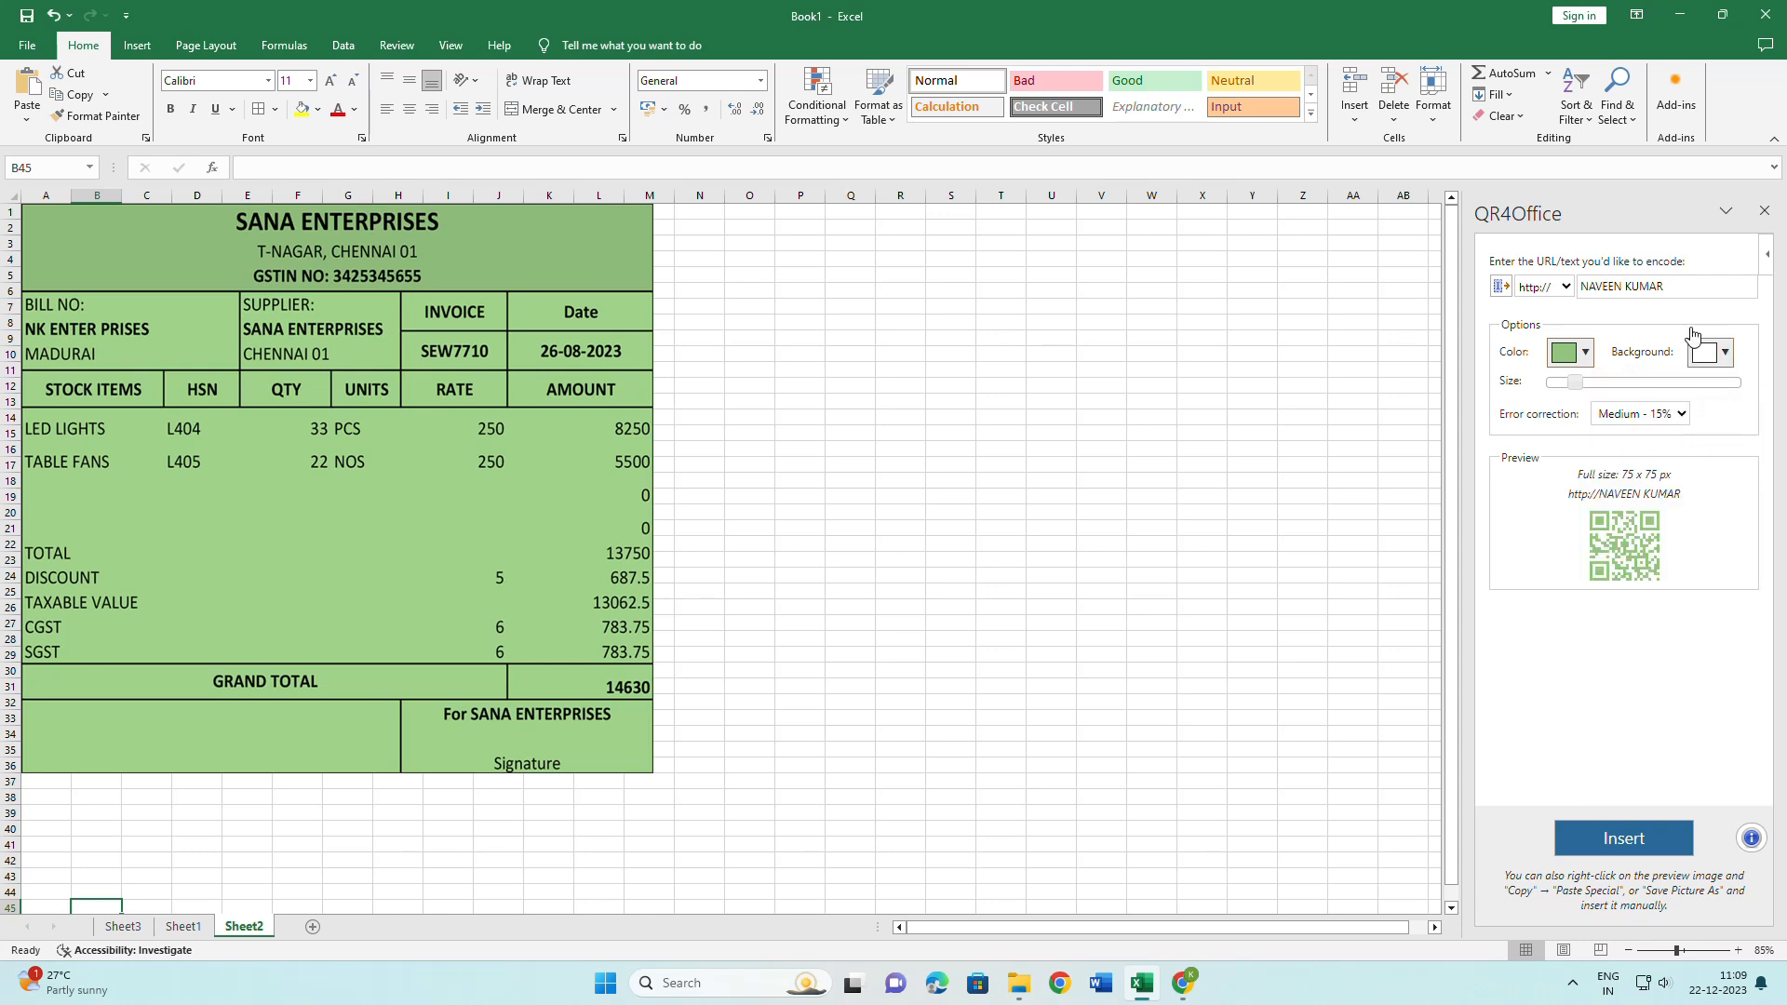
{"action": "left_click", "coordinate": [1587, 352]}
{"action": "left_click", "coordinate": [1566, 395]}
{"action": "mouse_move", "coordinate": [1573, 382]}
{"action": "left_mouse_down"}
{"action": "mouse_move", "coordinate": [1629, 389]}
{"action": "mouse_move", "coordinate": [1564, 389]}
{"action": "mouse_move", "coordinate": [1603, 386]}
{"action": "left_mouse_up"}
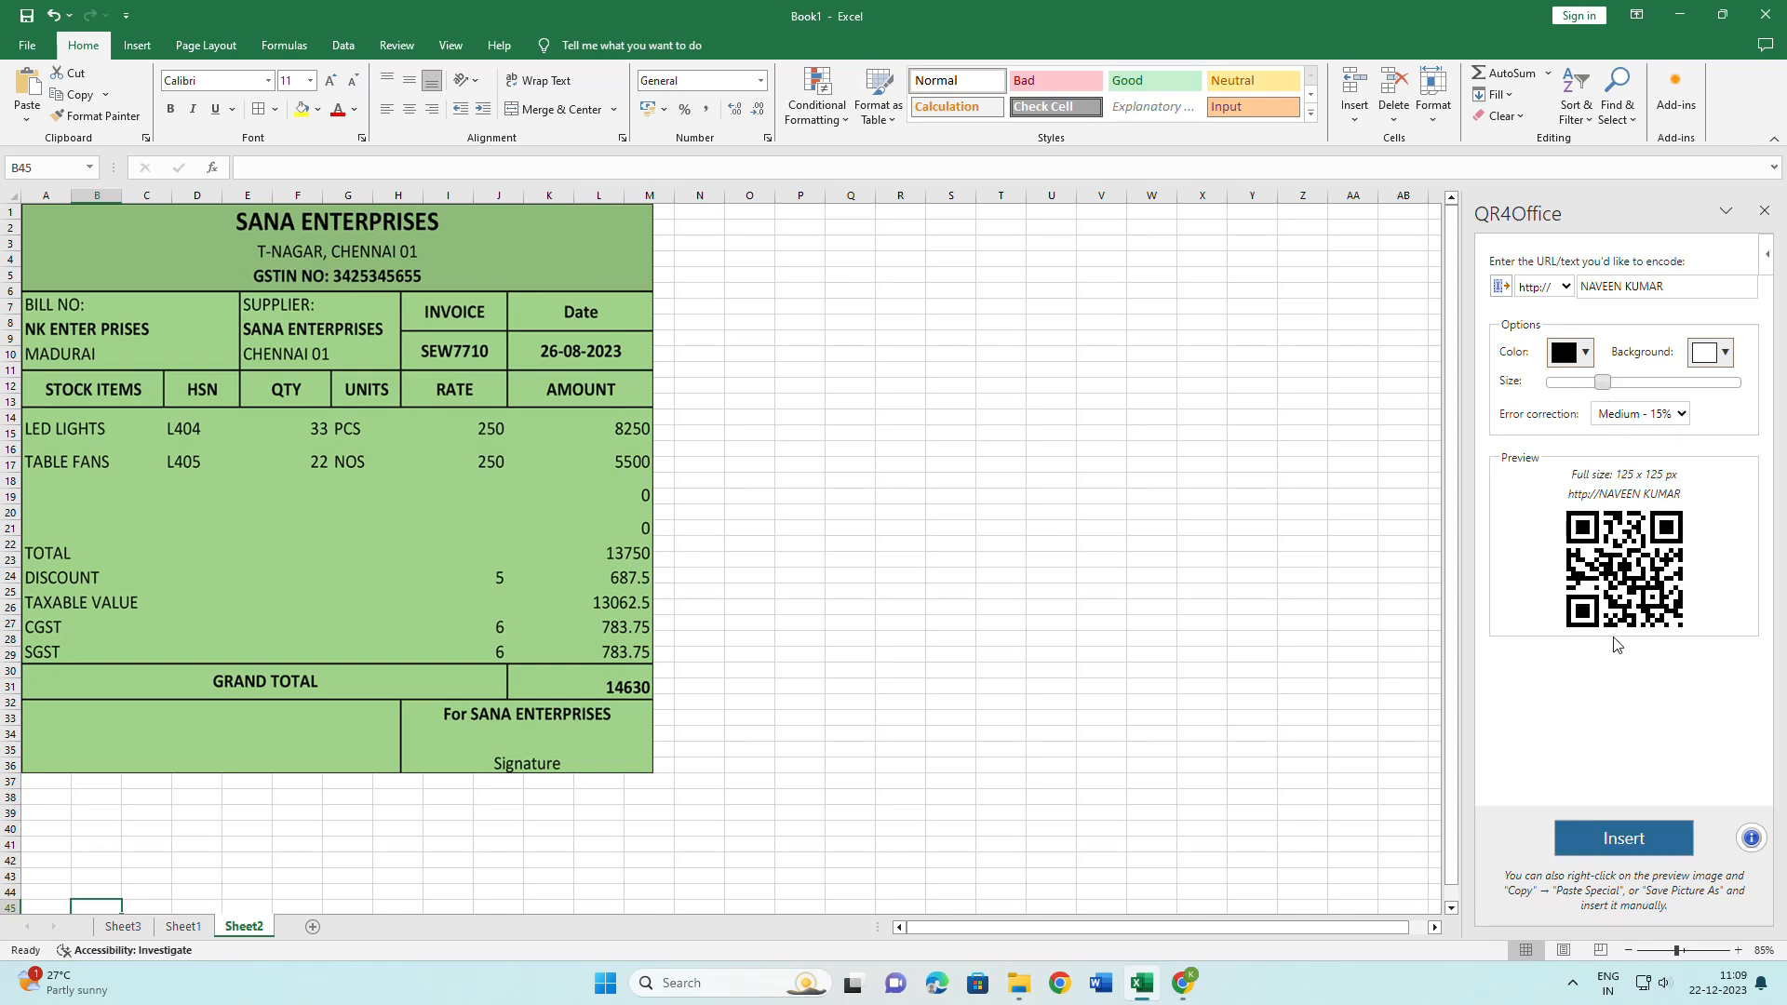
{"action": "left_click", "coordinate": [1580, 824]}
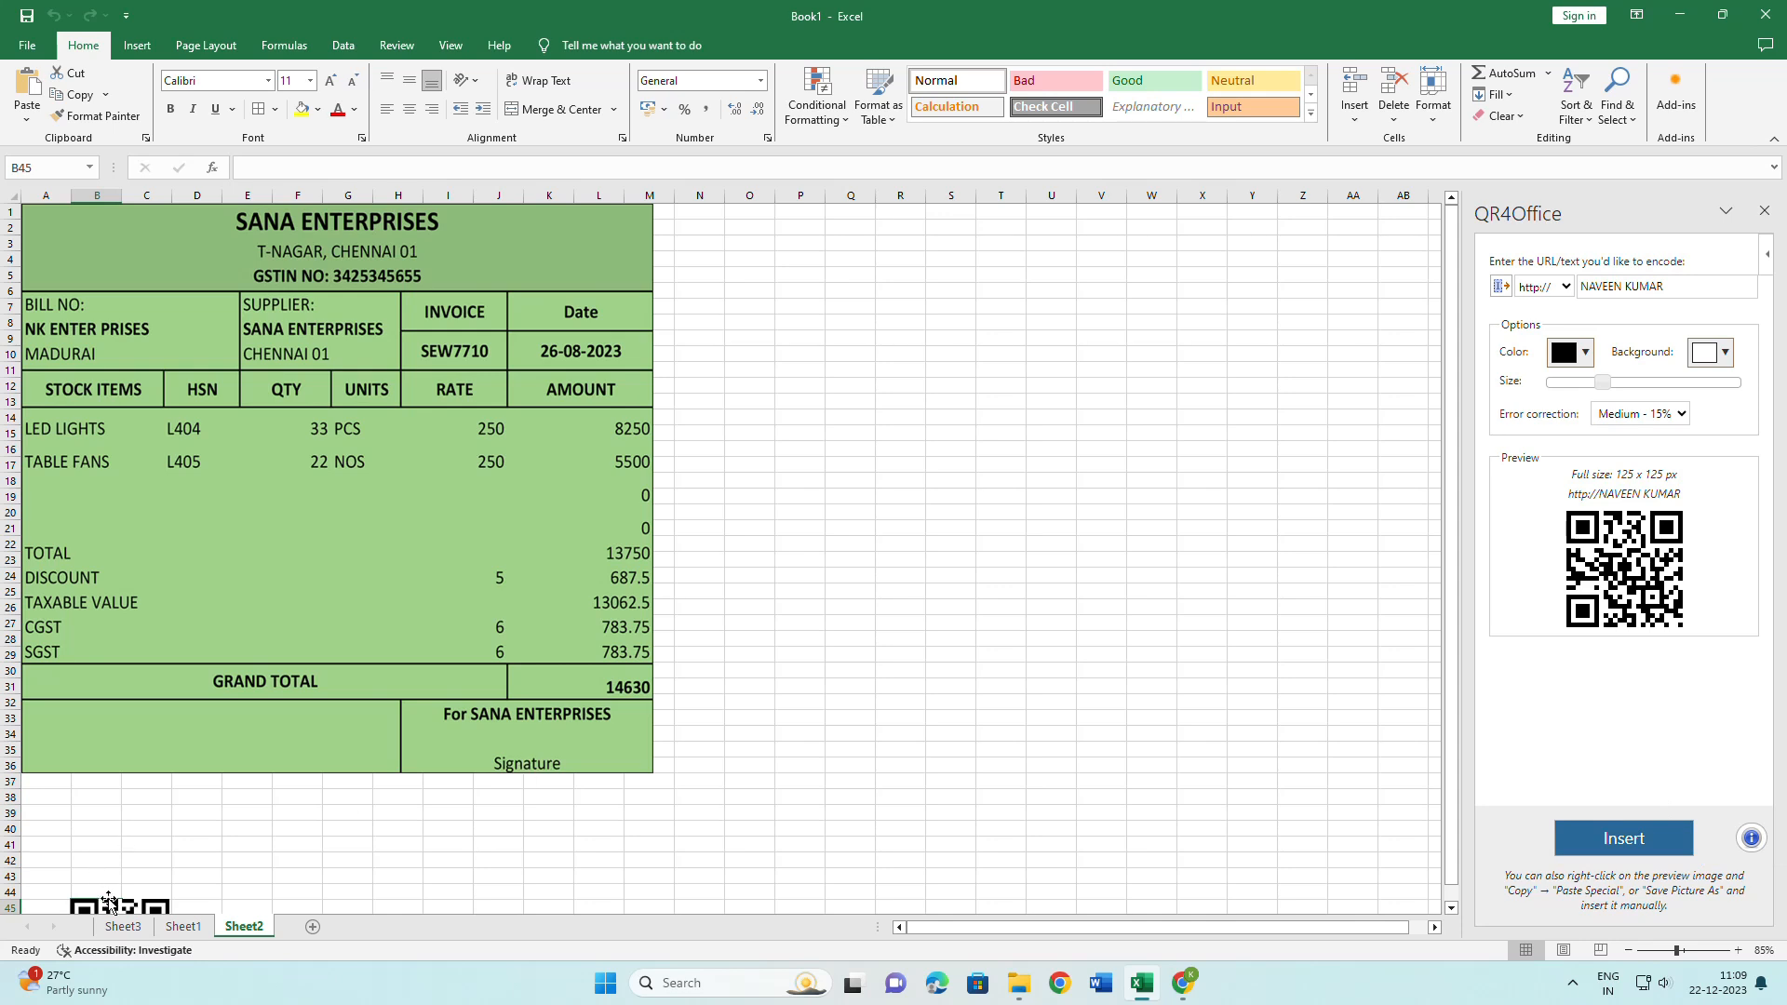
{"action": "left_click_drag", "start_coordinate": [112, 895], "coordinate": [932, 612]}
{"action": "right_click", "coordinate": [932, 612]}
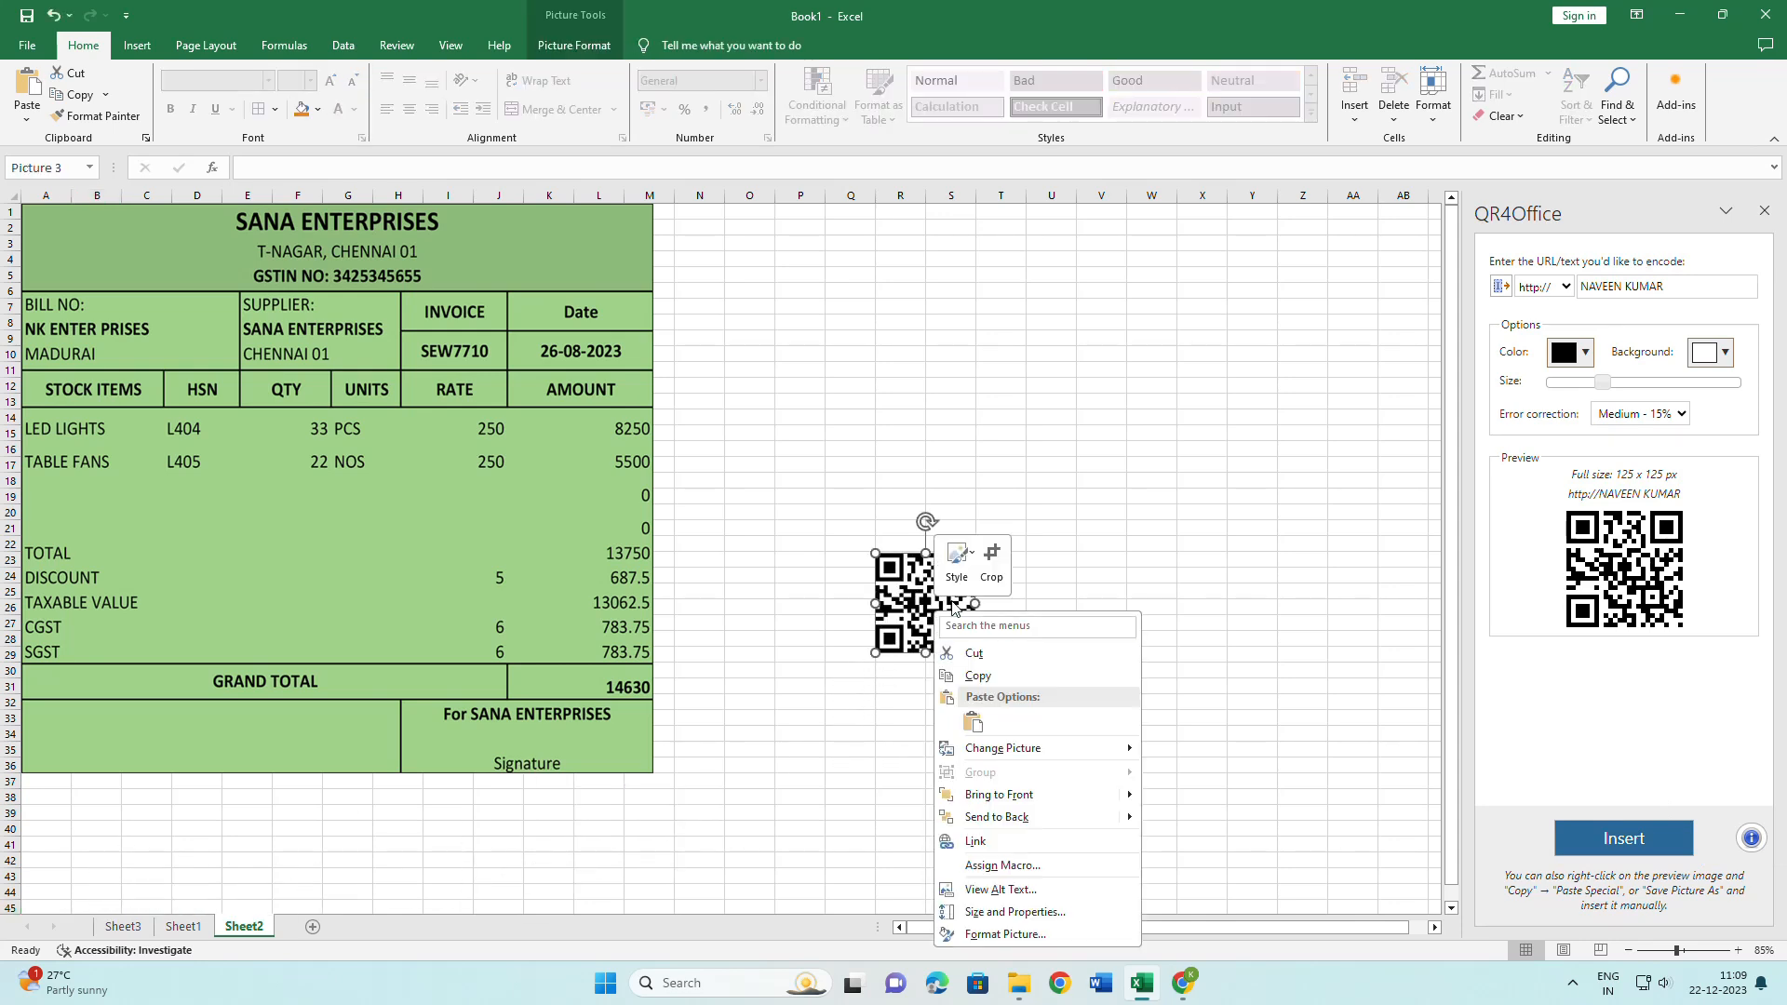
{"action": "left_click", "coordinate": [1019, 803]}
{"action": "left_click_drag", "start_coordinate": [944, 625], "coordinate": [333, 590]}
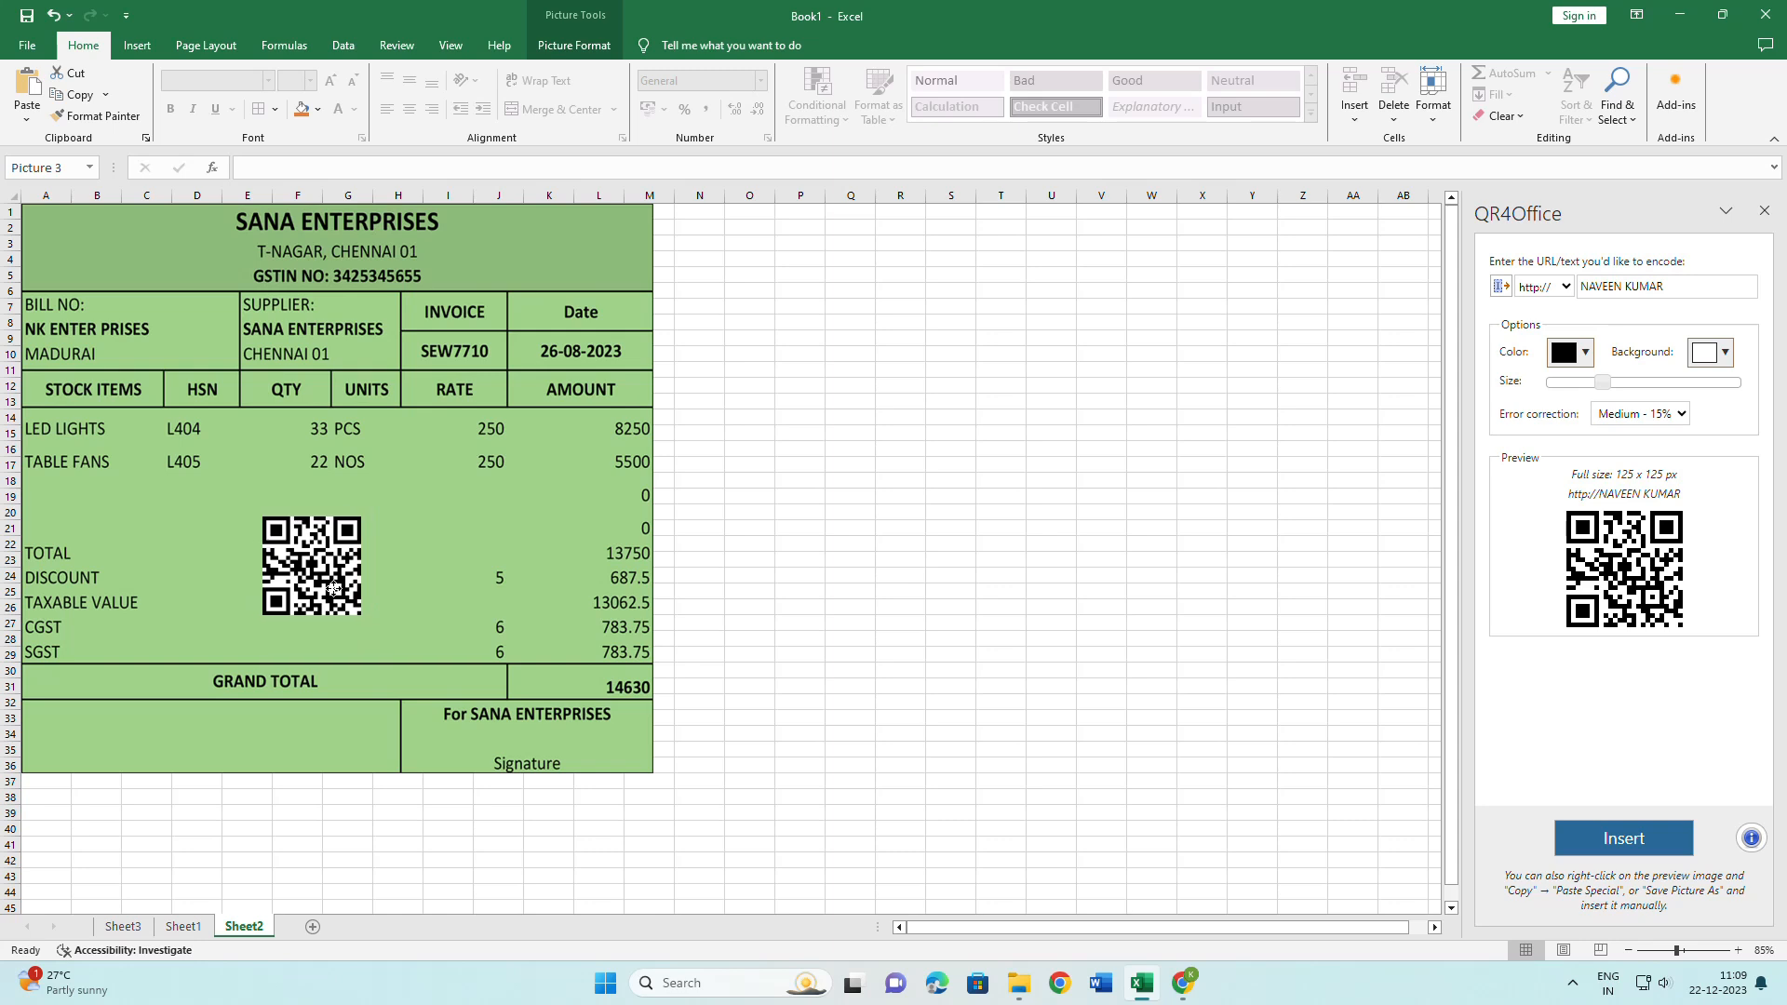
{"action": "left_click_drag", "start_coordinate": [333, 589], "coordinate": [333, 589]}
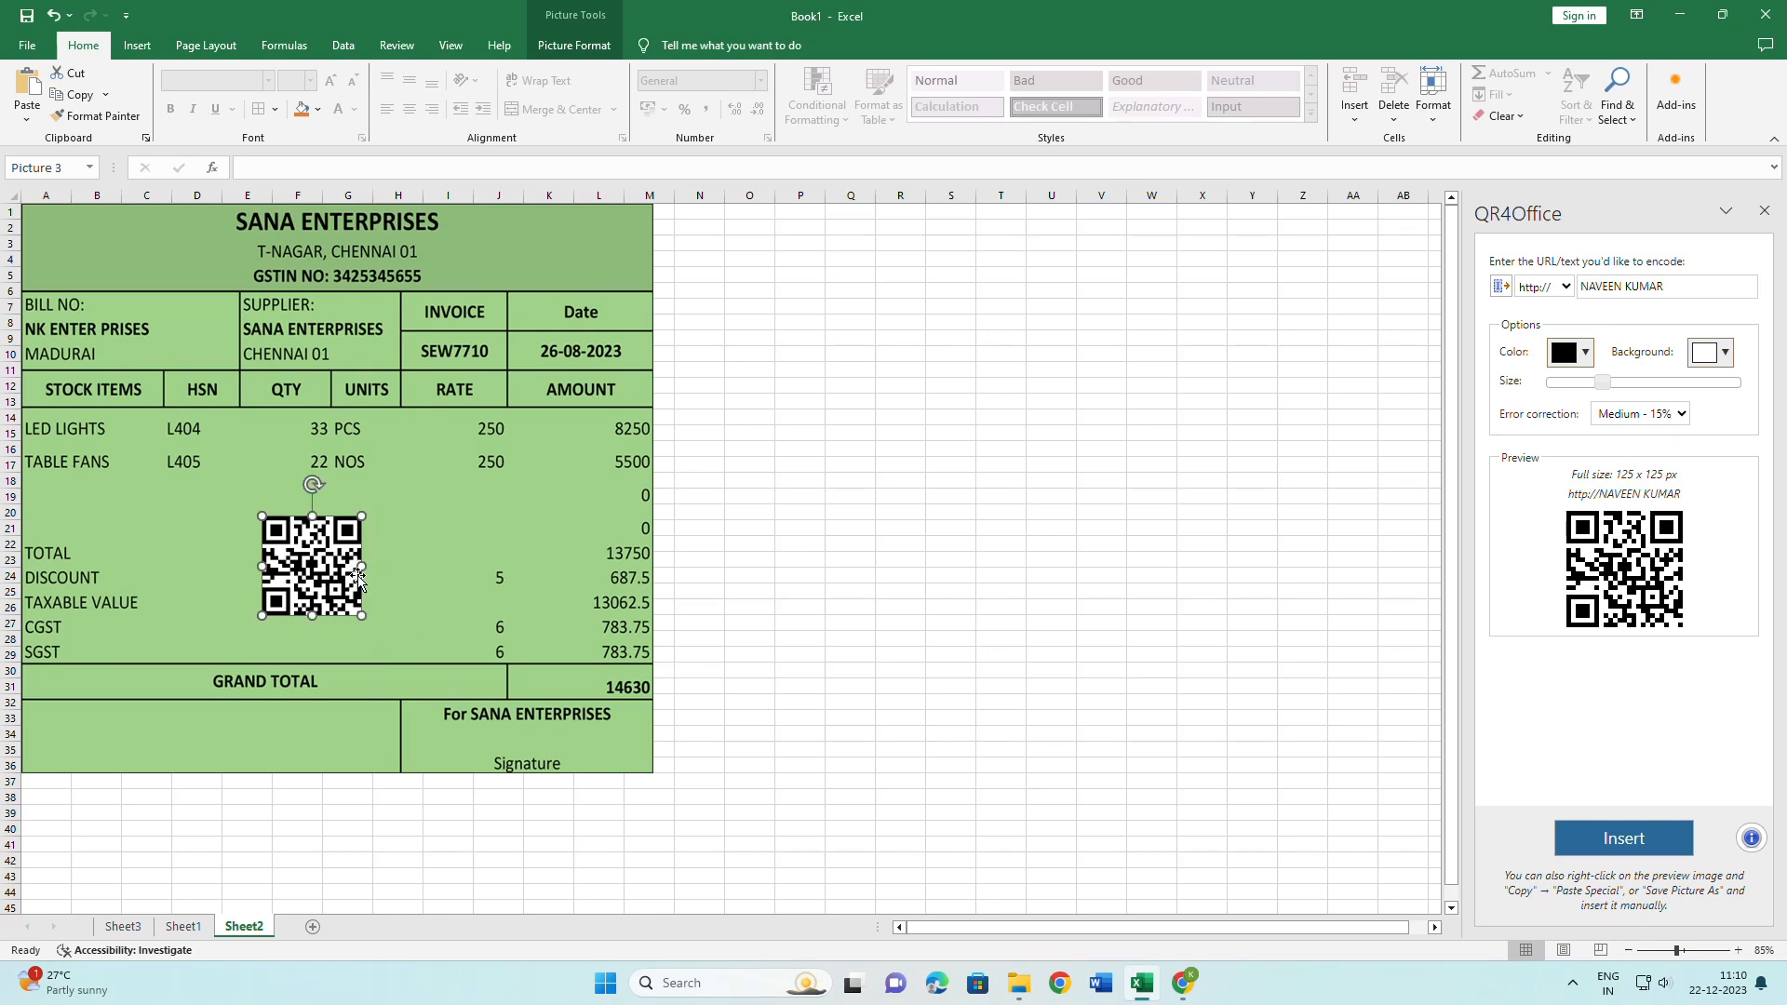
{"action": "key", "text": "Delete"}
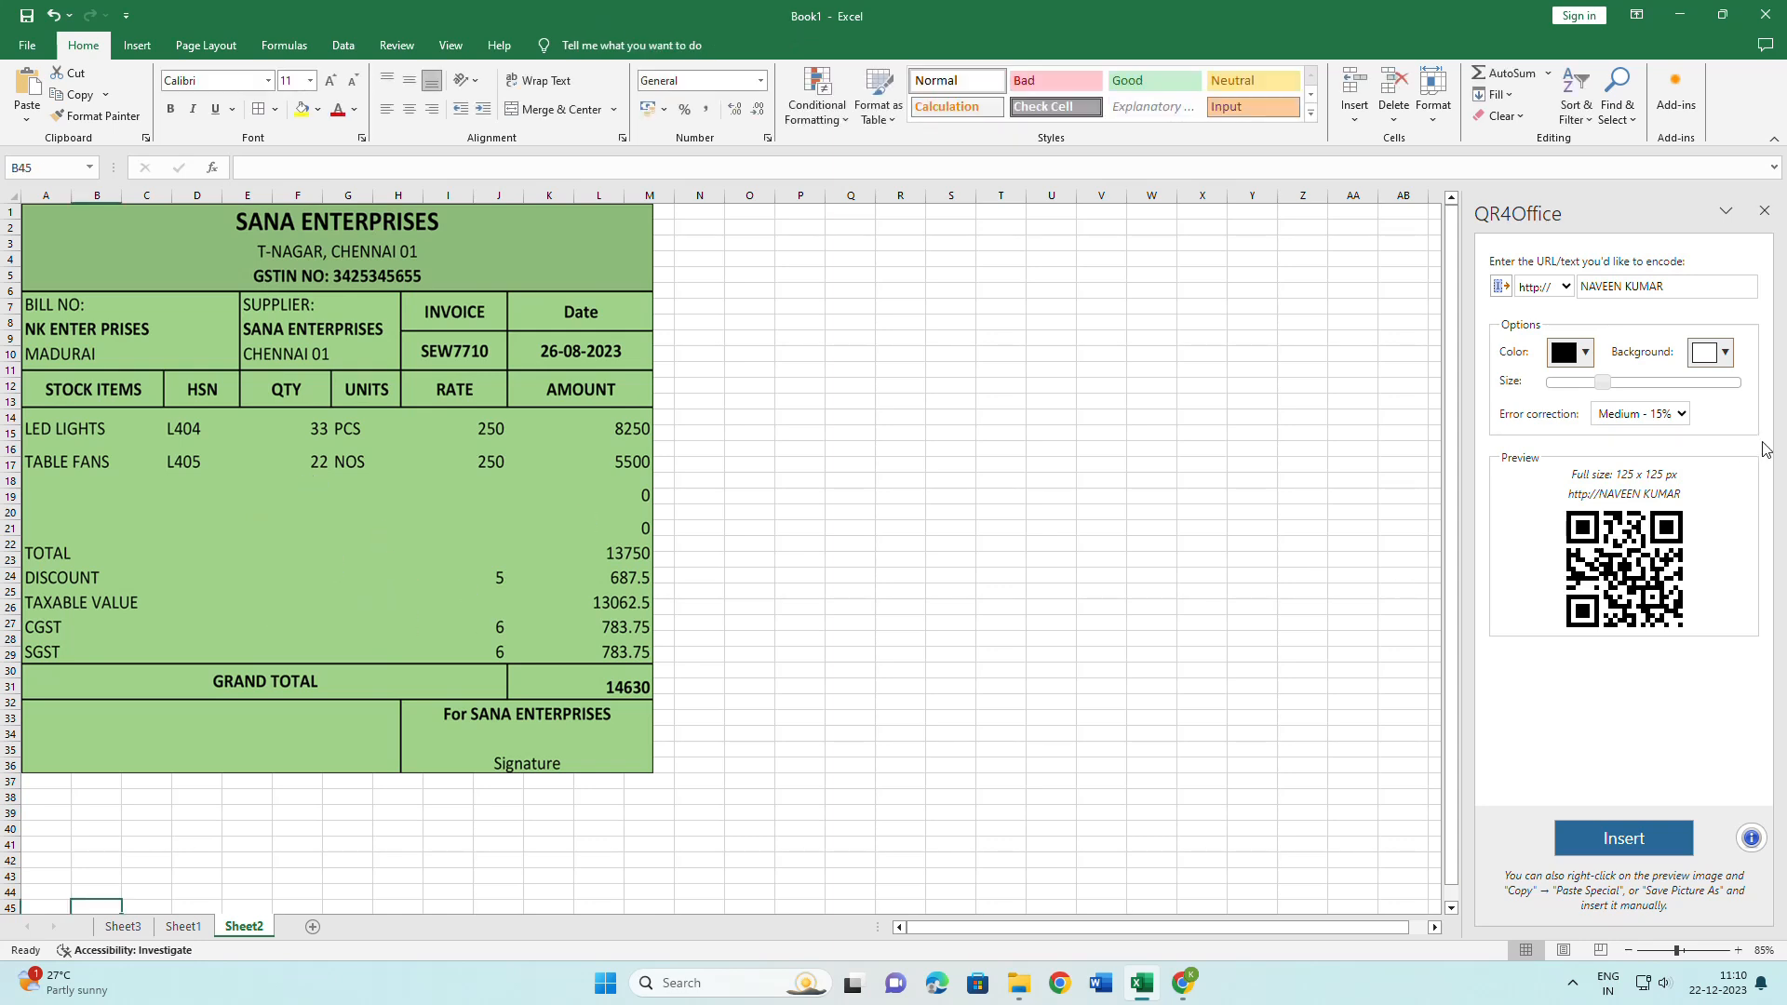
Insert the QR code with a light green background and move it onto the invoice.
{"action": "left_click", "coordinate": [1725, 354]}
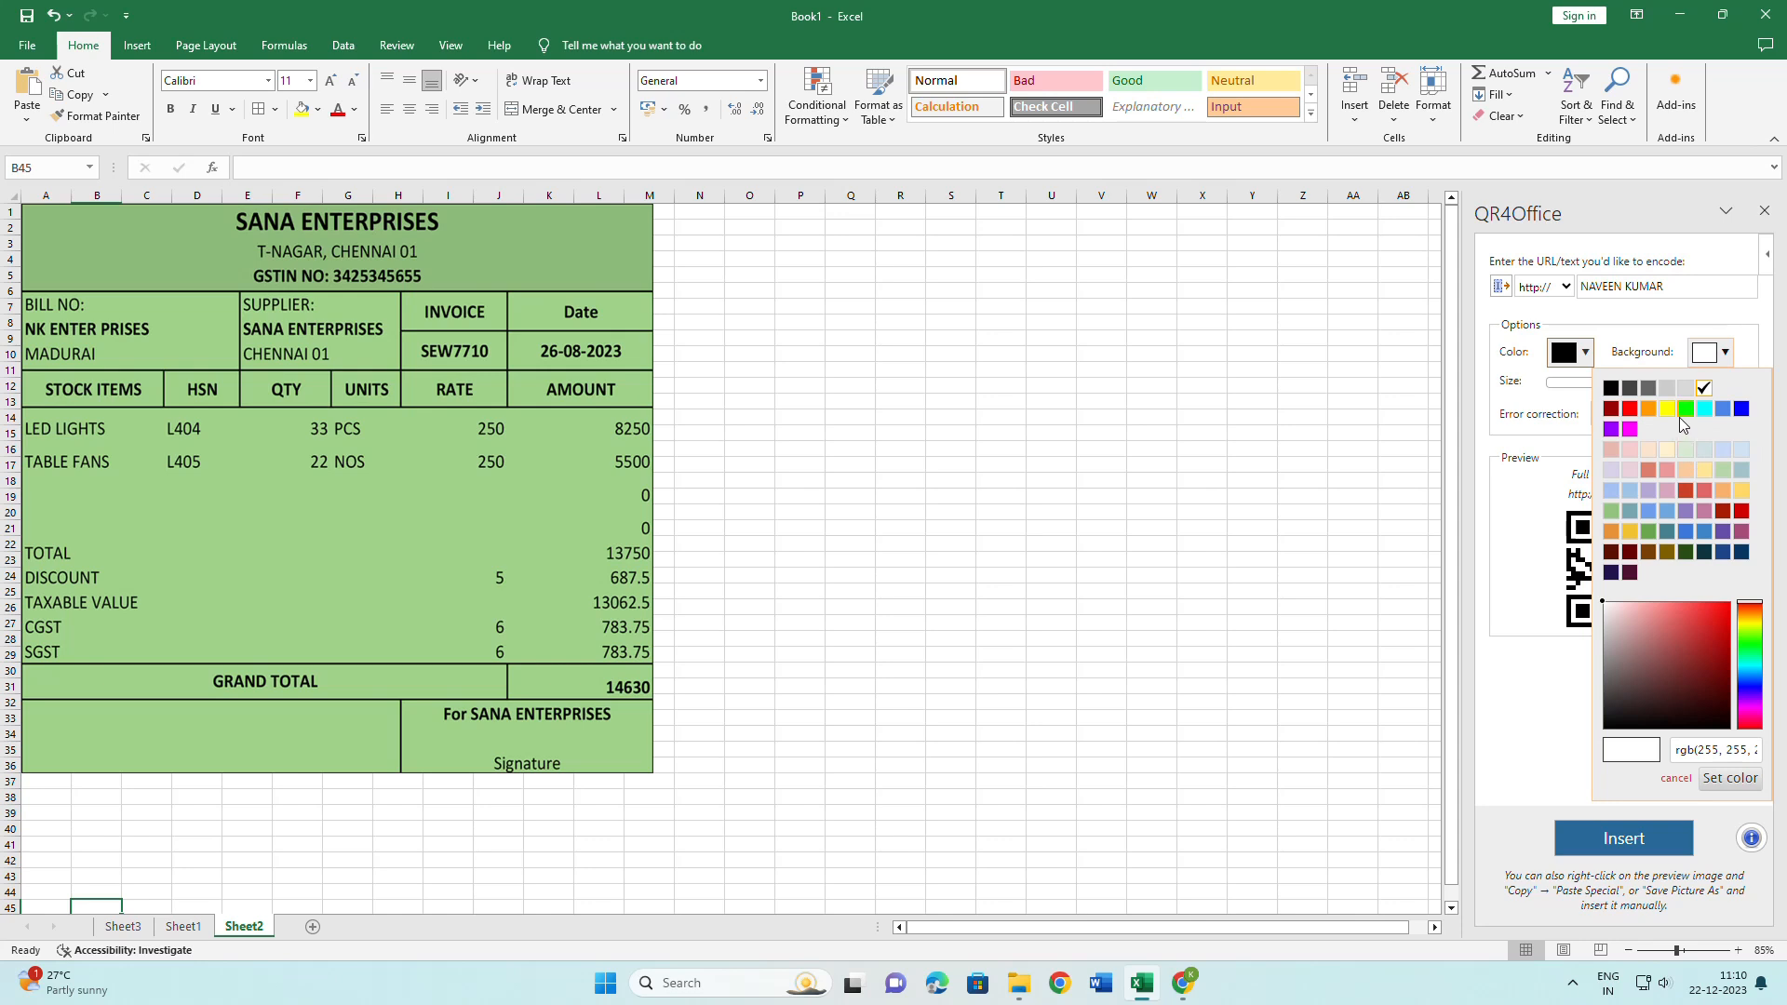
{"action": "left_click", "coordinate": [1626, 512]}
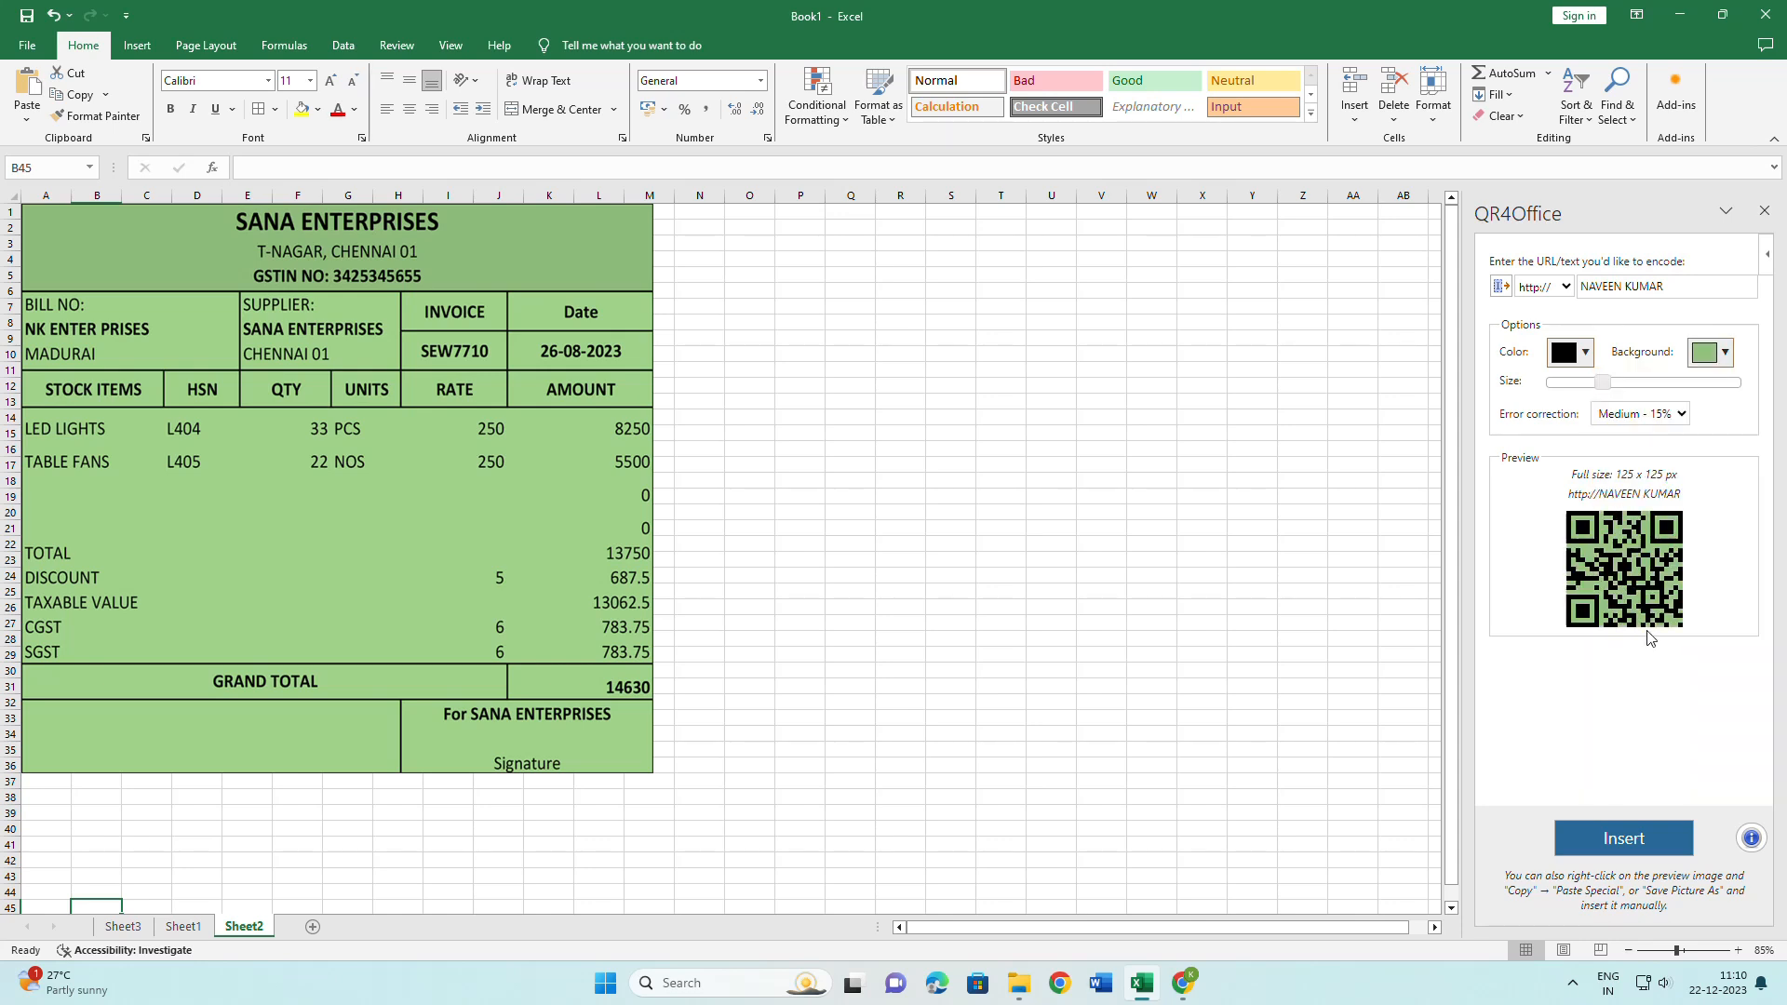
{"action": "left_click", "coordinate": [1624, 837]}
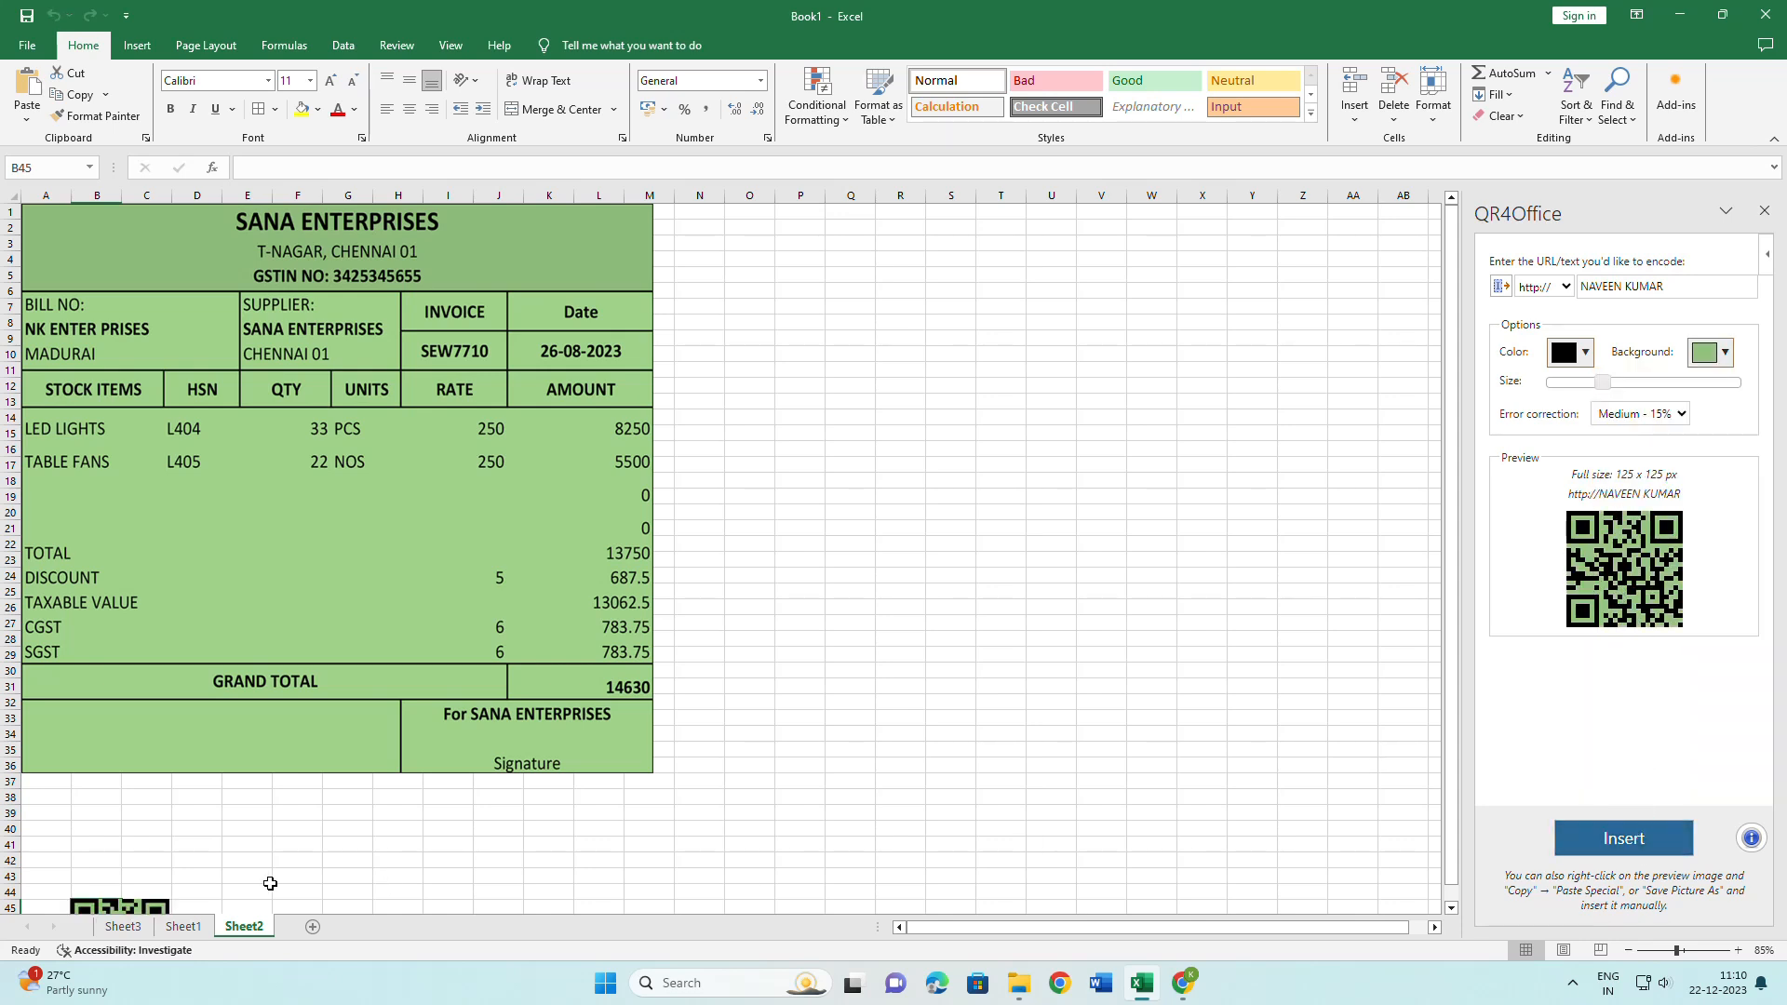
{"action": "left_click_drag", "start_coordinate": [130, 901], "coordinate": [326, 519]}
{"action": "left_click_drag", "start_coordinate": [326, 518], "coordinate": [323, 511]}
Enlarge and position the QR code between TABLE FANS and GRAND TOTAL, then select the encoded name.
{"action": "left_click", "coordinate": [833, 605]}
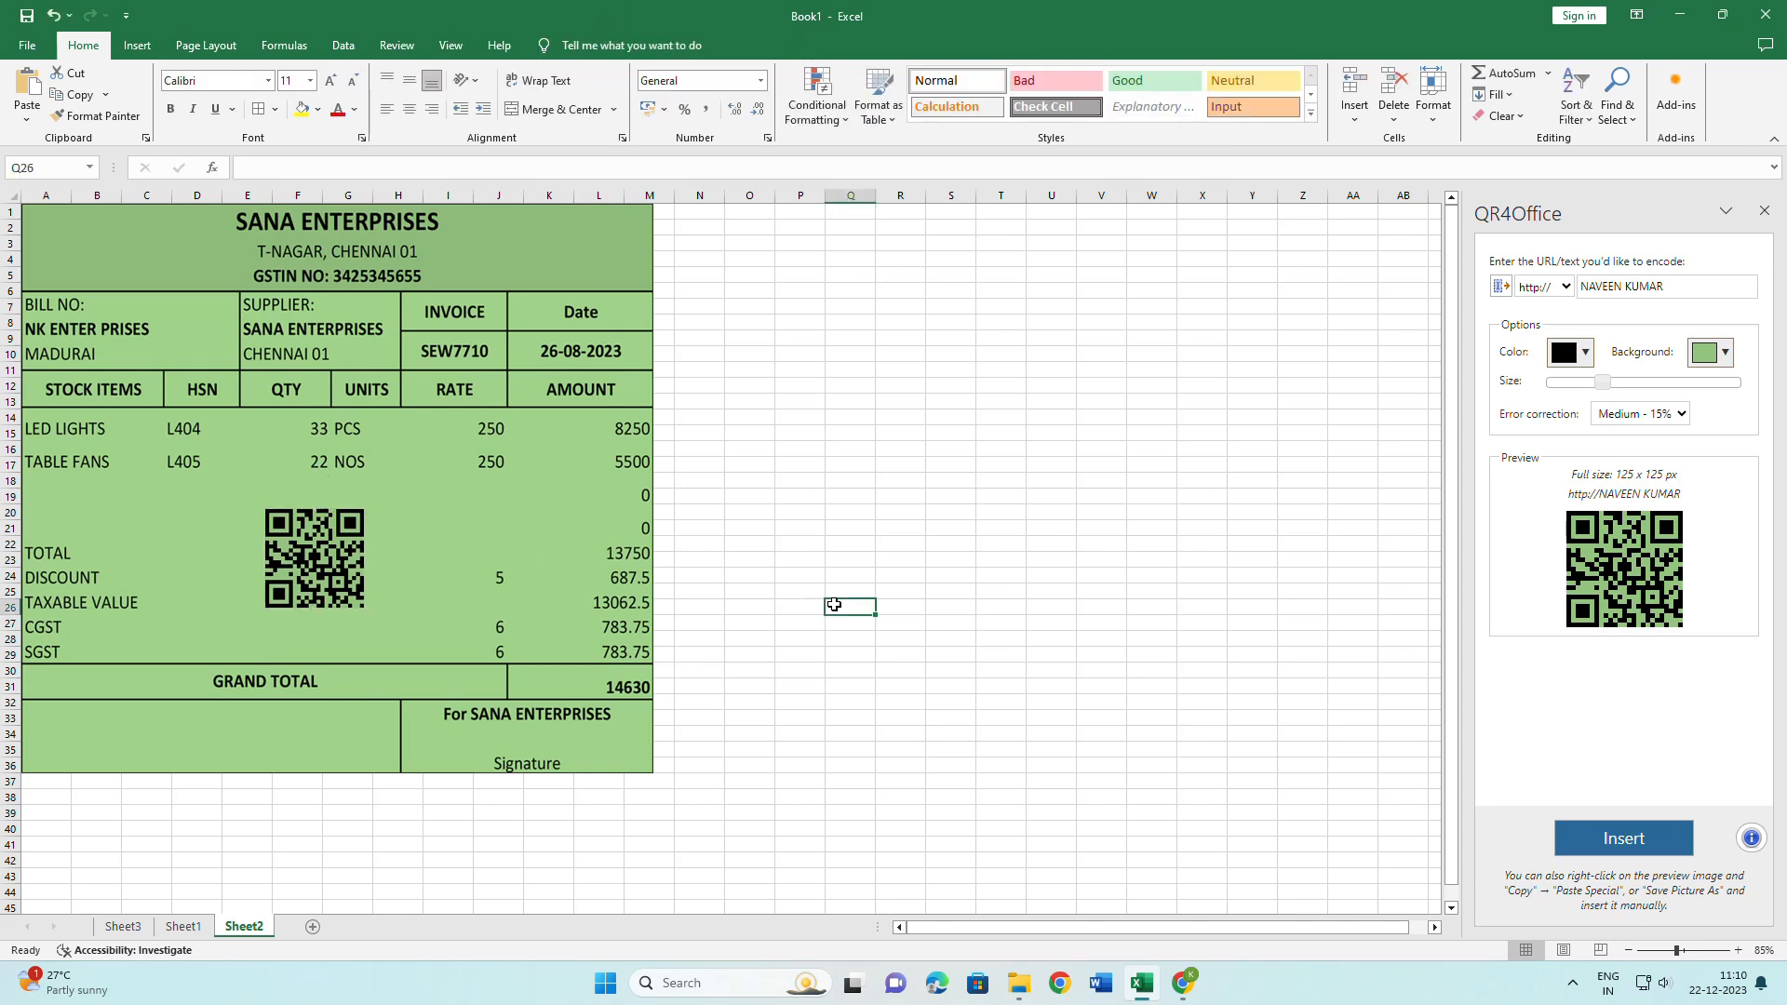
{"action": "left_click", "coordinate": [341, 579]}
{"action": "left_click_drag", "start_coordinate": [365, 508], "coordinate": [393, 481]}
{"action": "left_click_drag", "start_coordinate": [350, 538], "coordinate": [345, 547]}
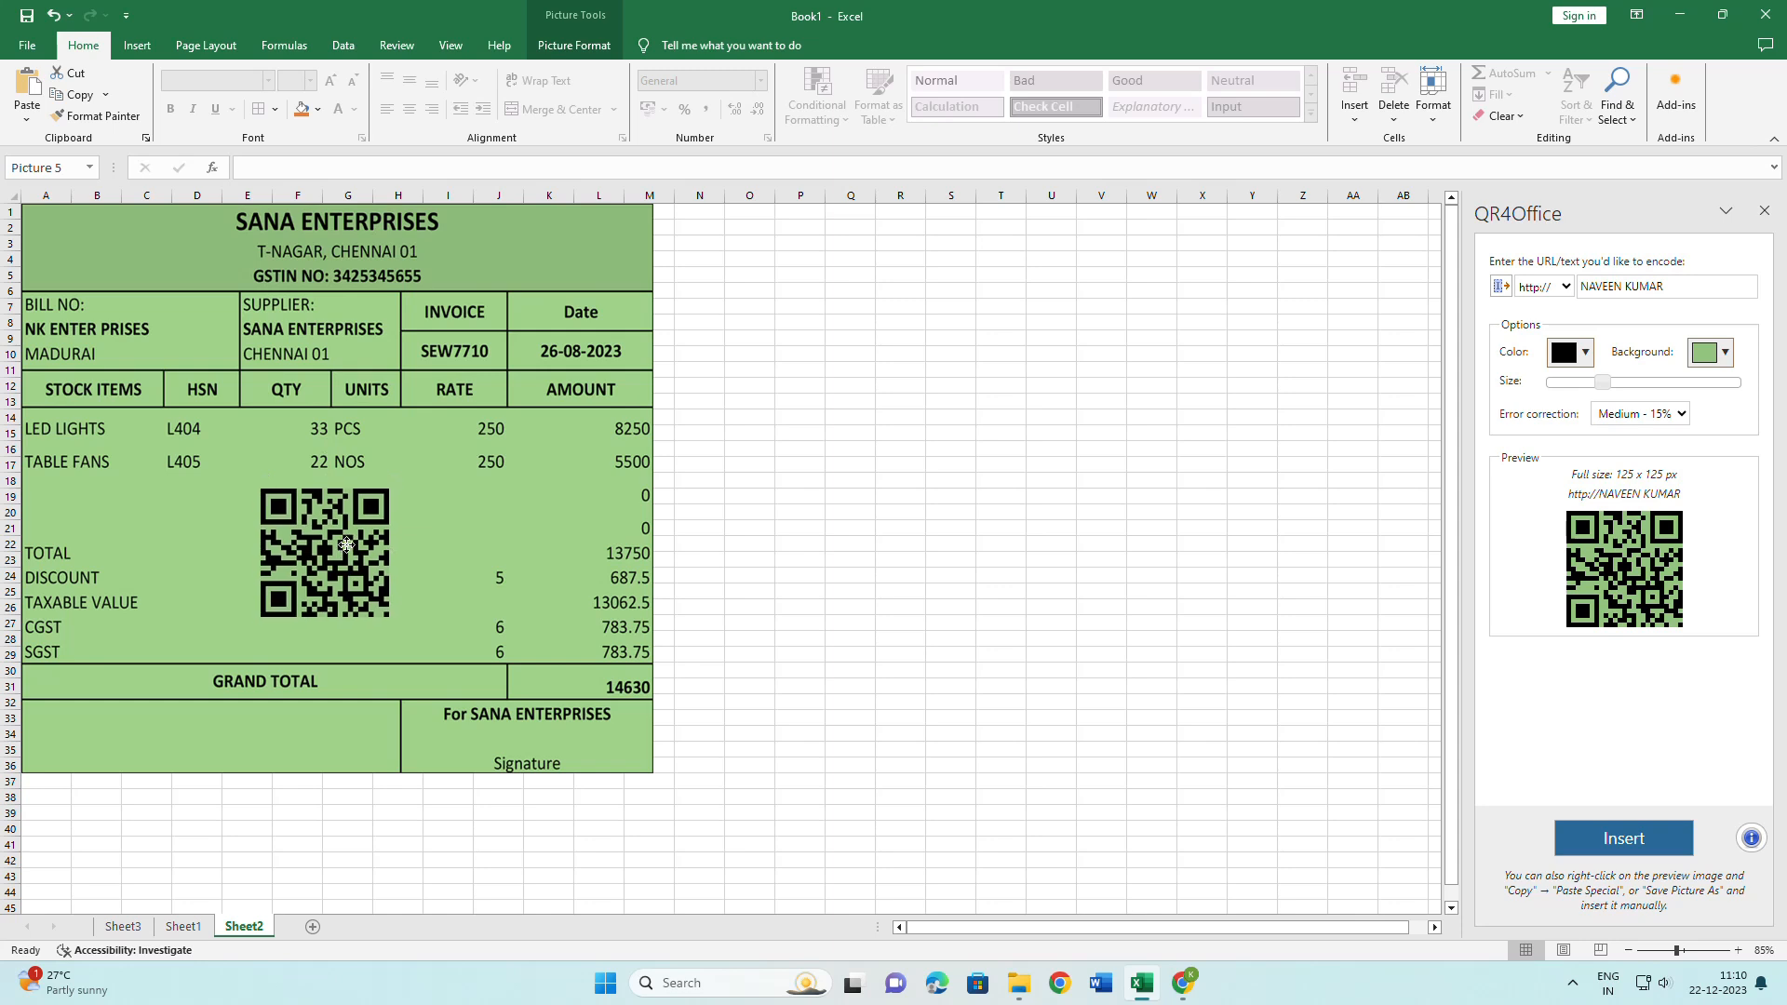
{"action": "left_click", "coordinate": [899, 527]}
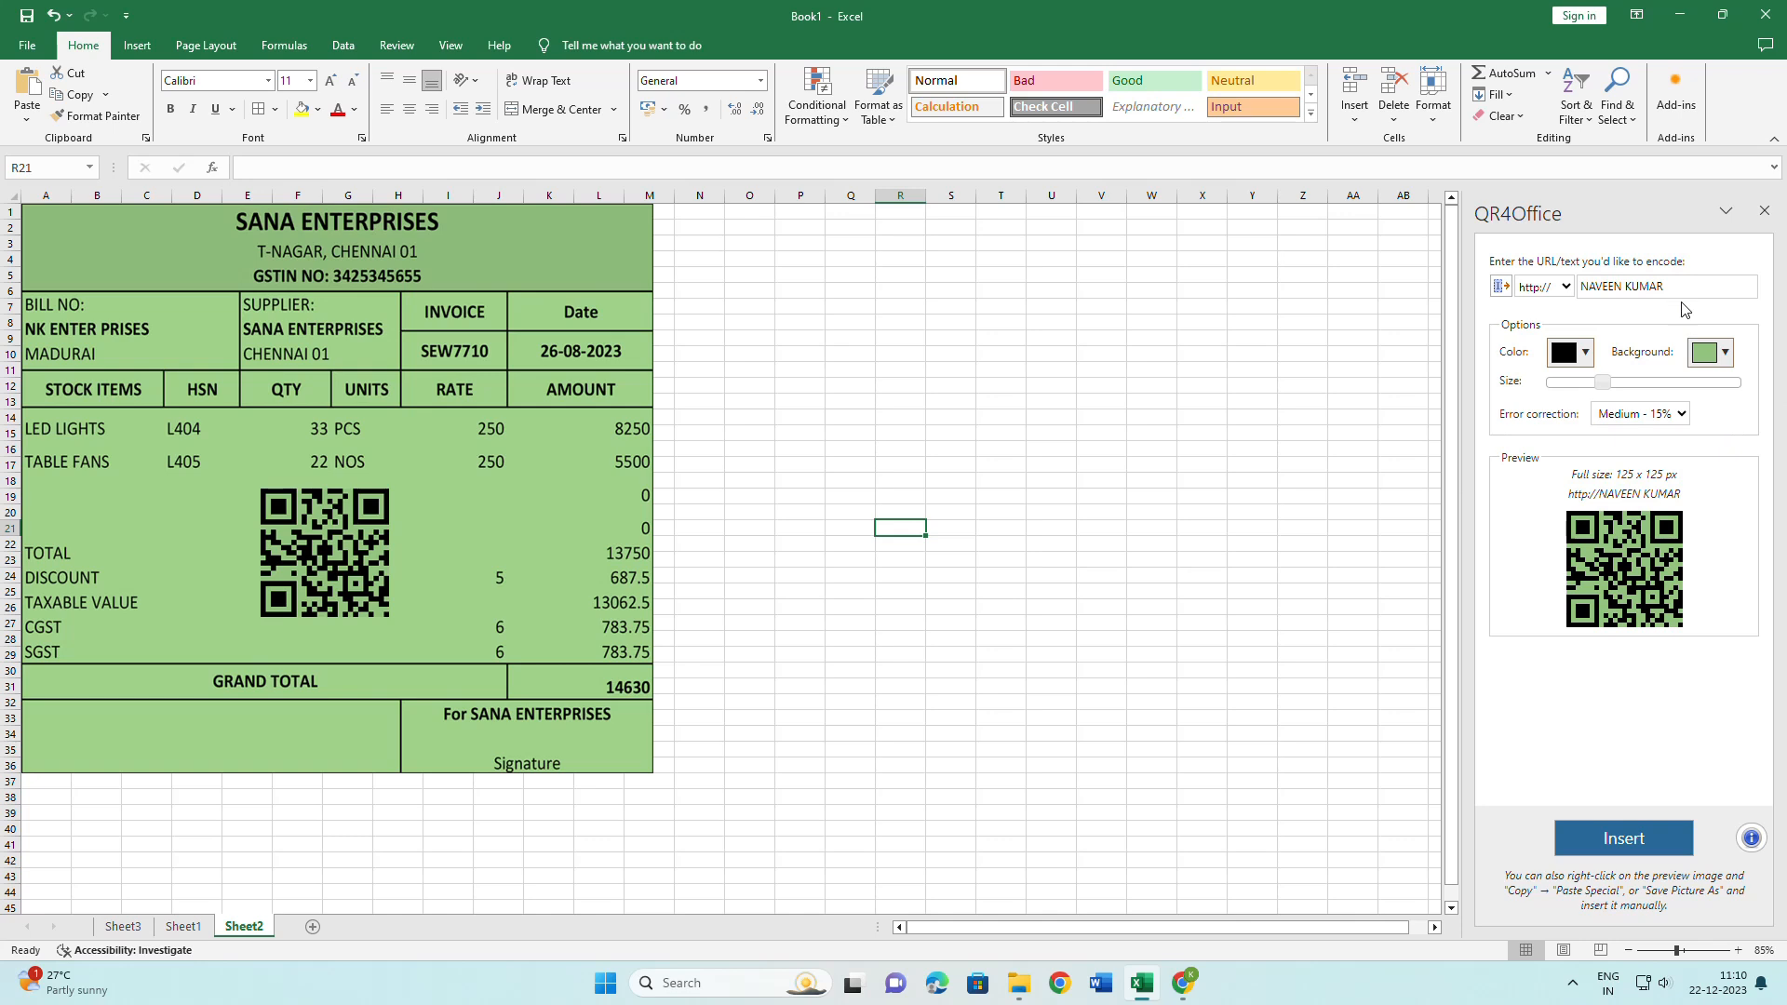
{"action": "left_click_drag", "start_coordinate": [1665, 289], "coordinate": [1568, 293]}
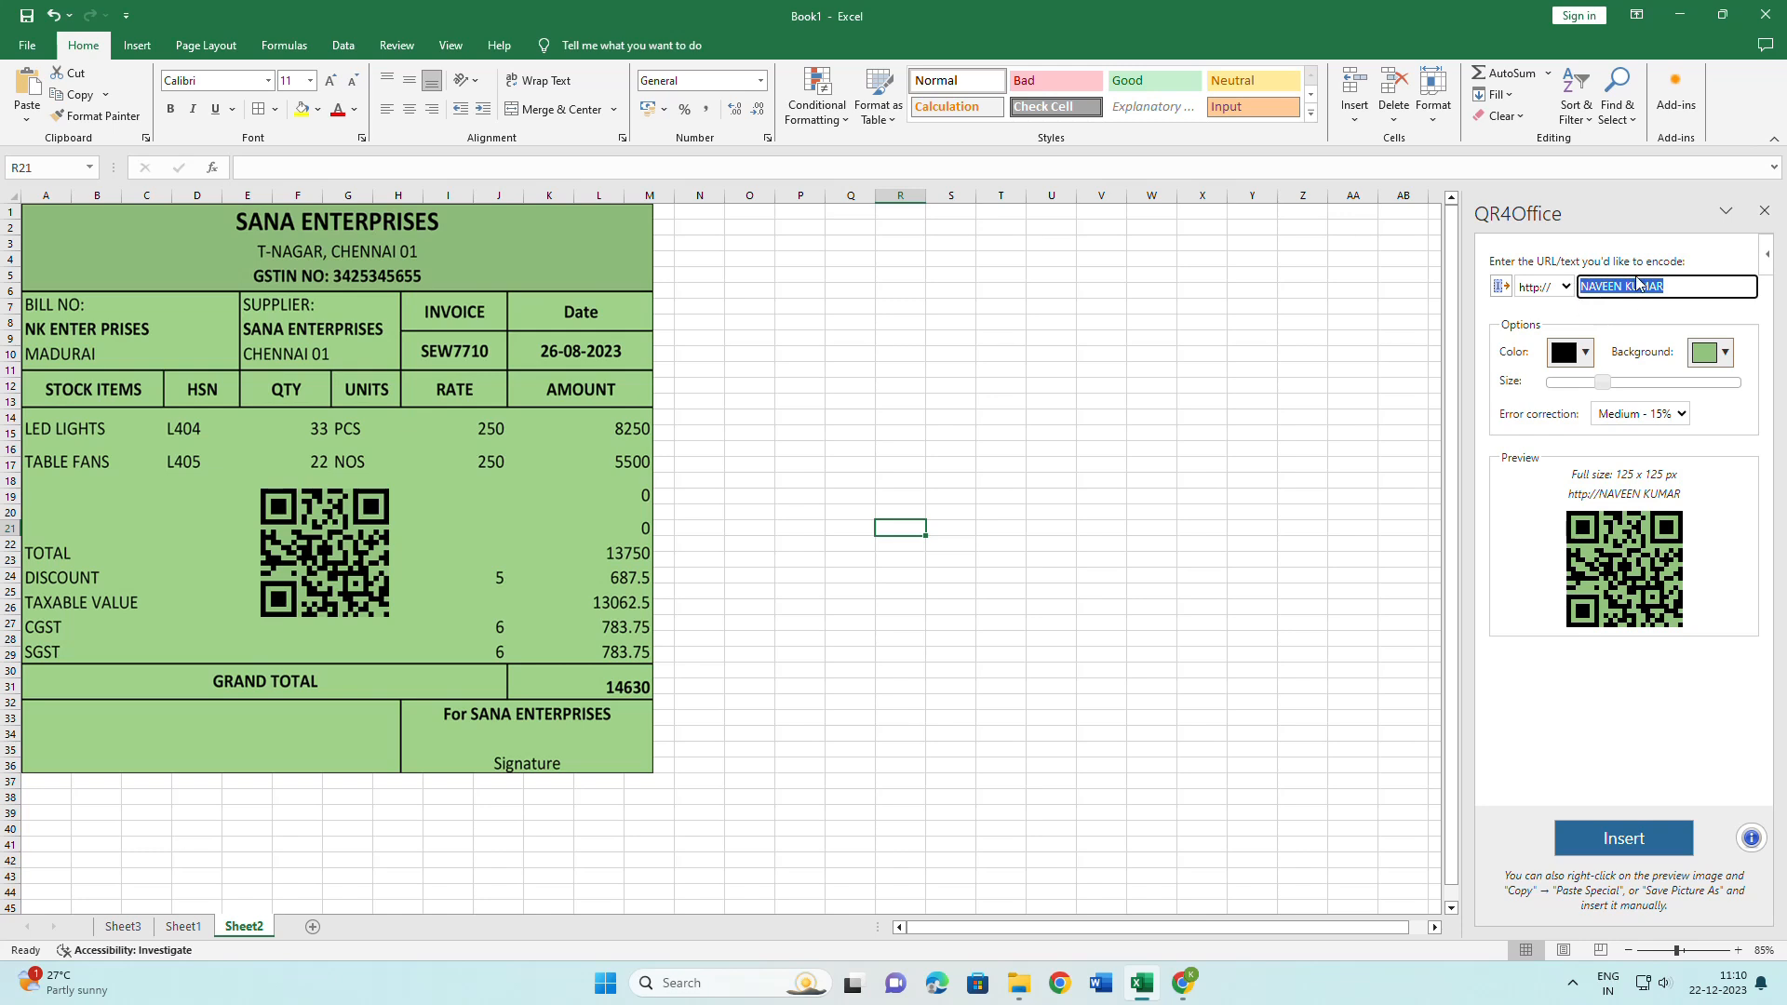
Delete the encoded name so the preview reverts to bing.com, then select an empty cell.
{"action": "key", "text": "BackSpace"}
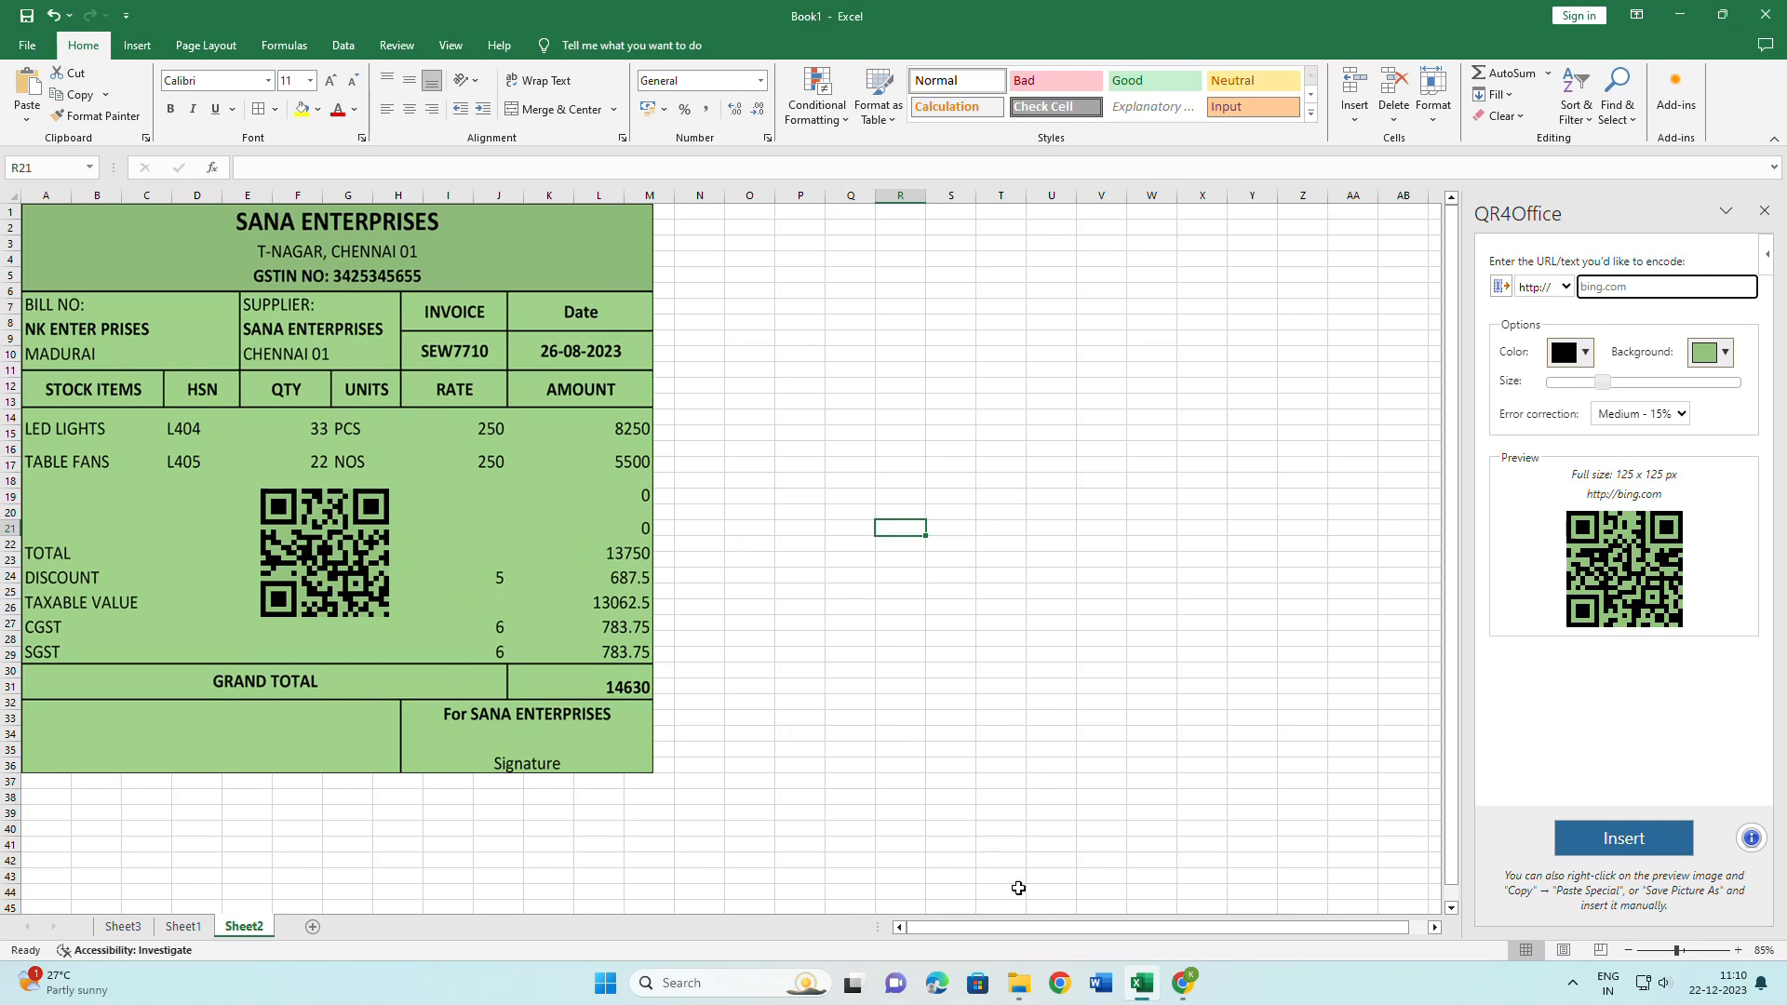
{"action": "left_click", "coordinate": [1064, 795]}
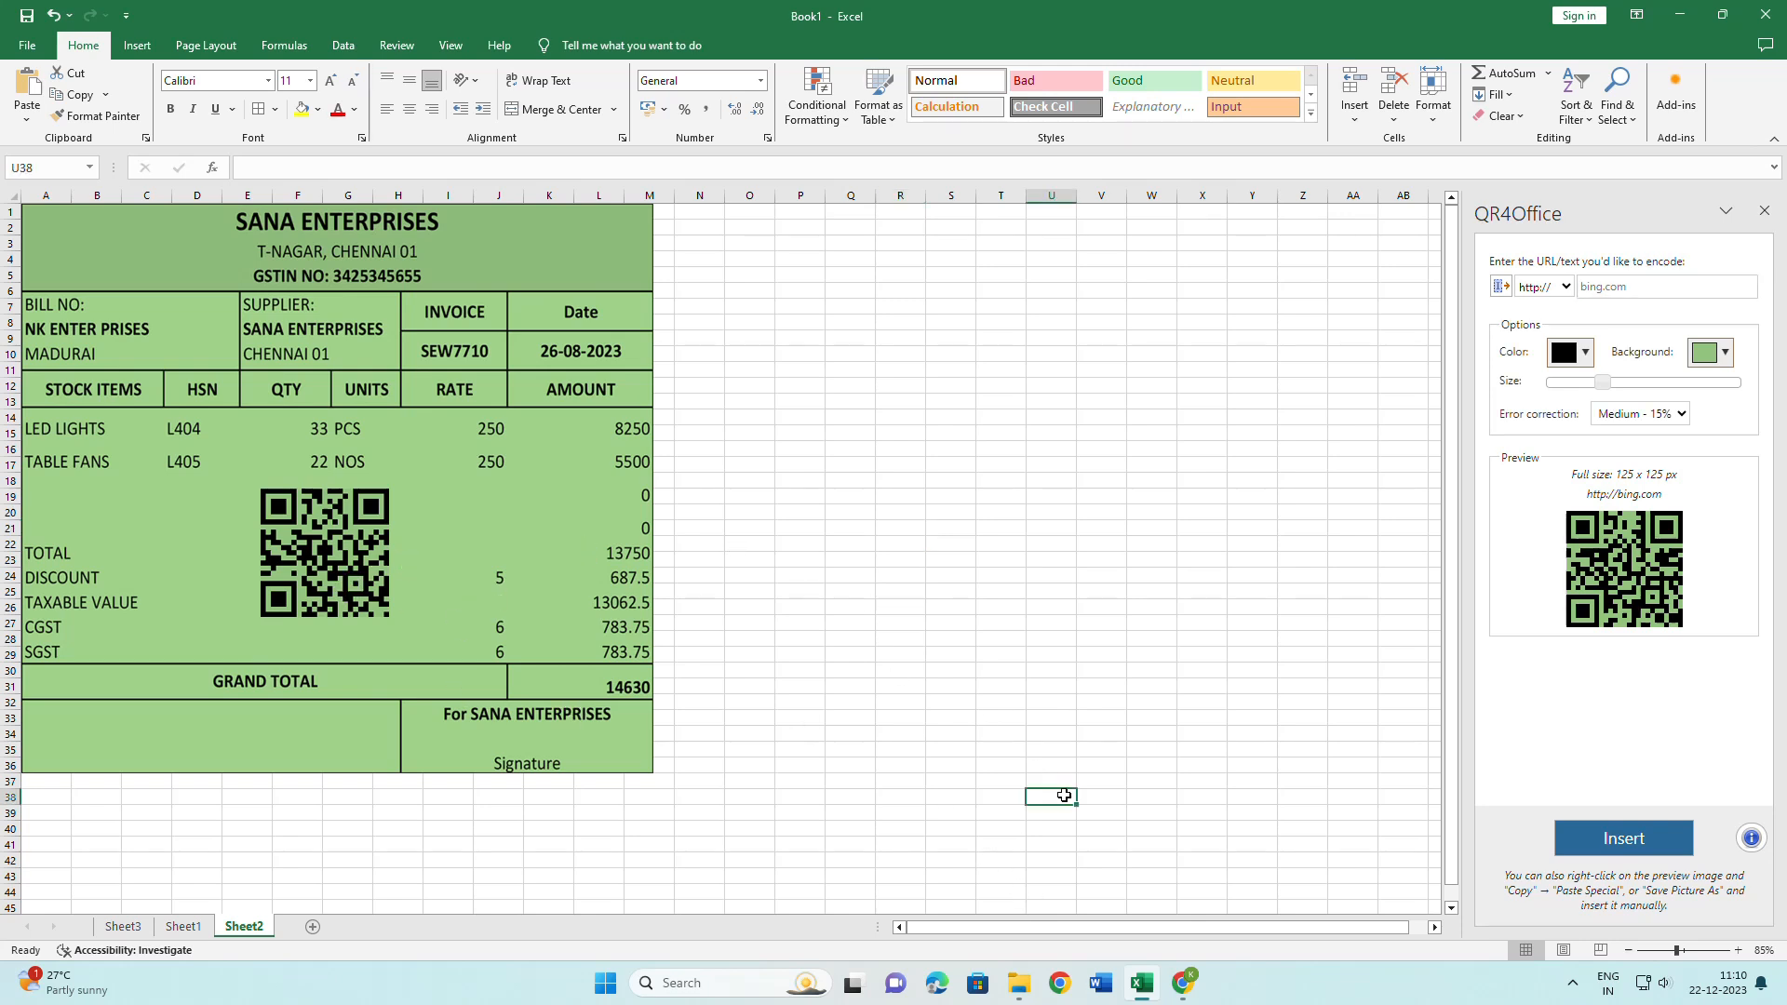